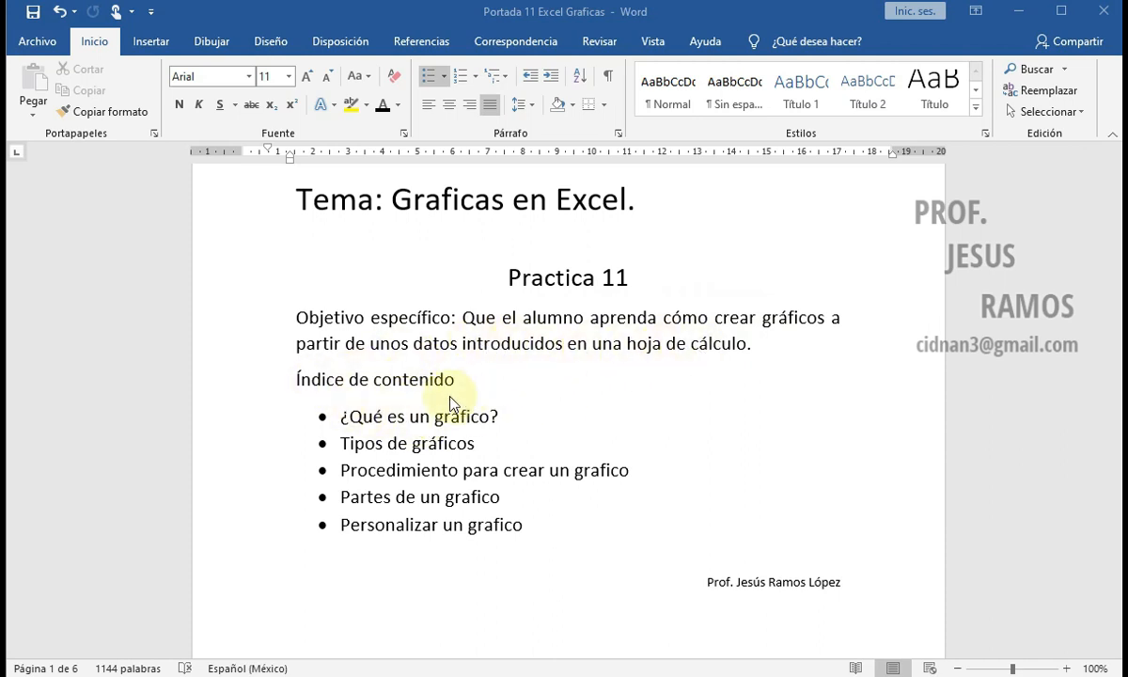
Step: Read the Practica 11 cover page and its content index through to the section "¿Qué es un Grafico?"
scroll(450, 402, "down", 2)
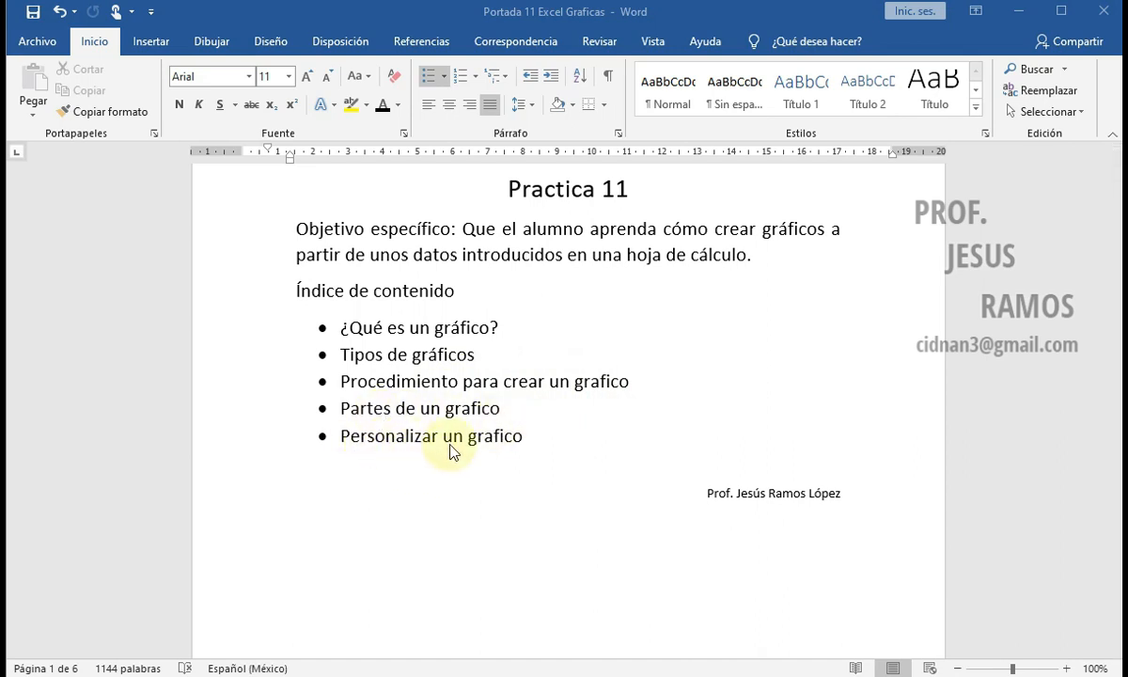
scroll(444, 396, "down", 1)
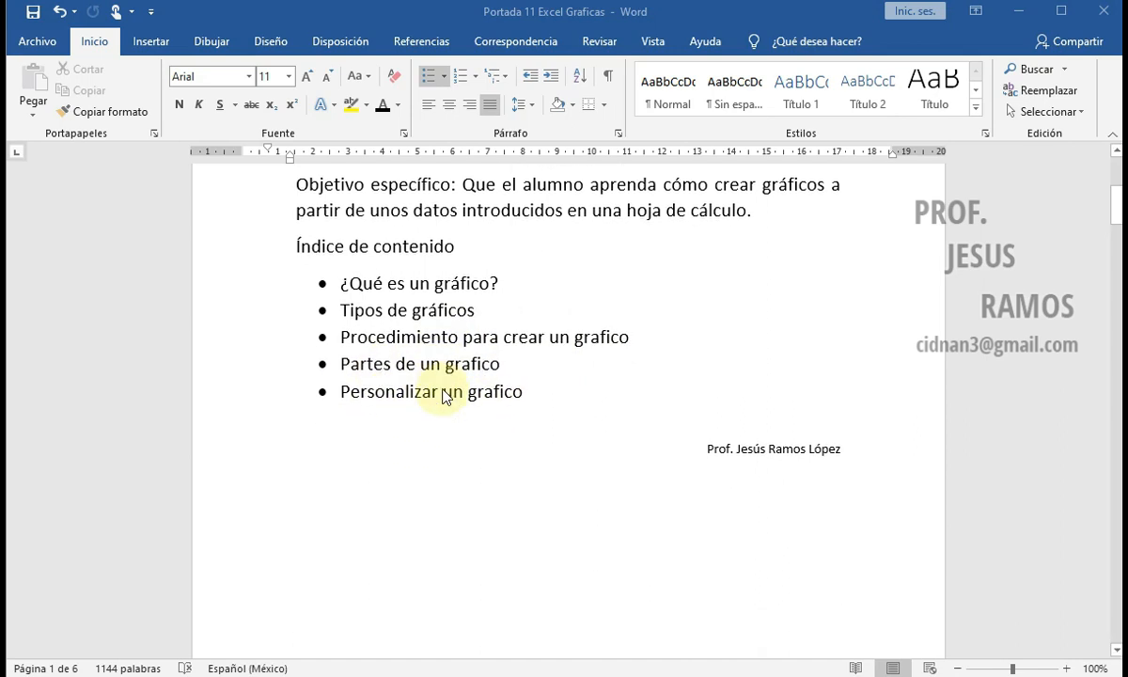
scroll(446, 381, "down", 12)
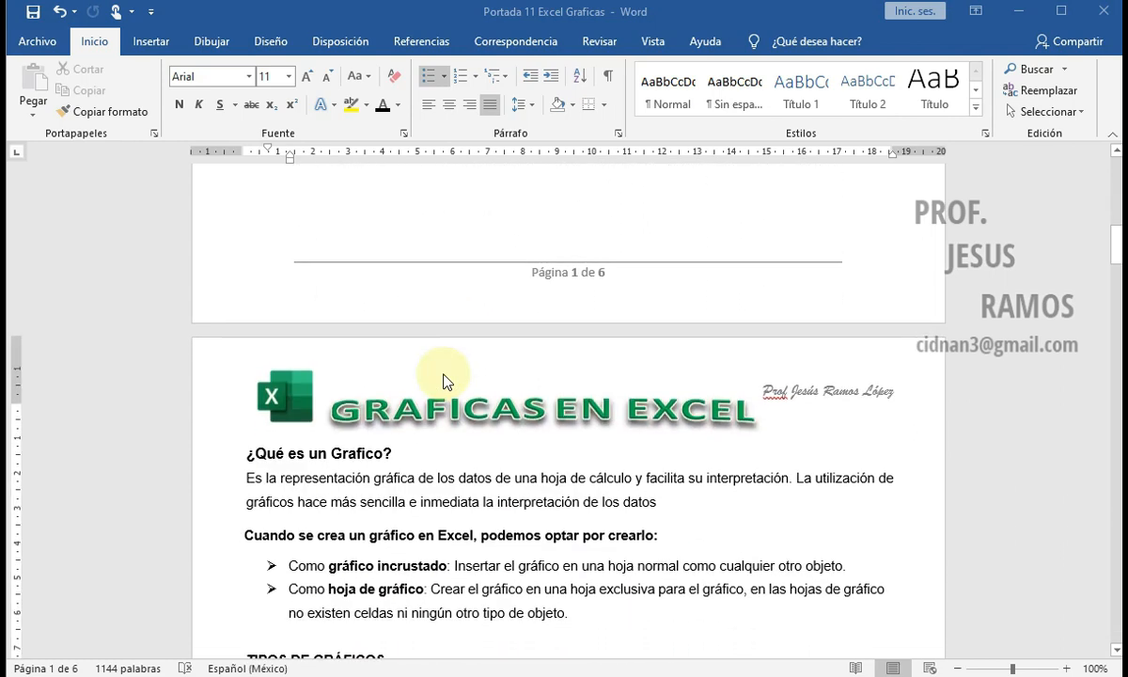
scroll(446, 381, "down", 1)
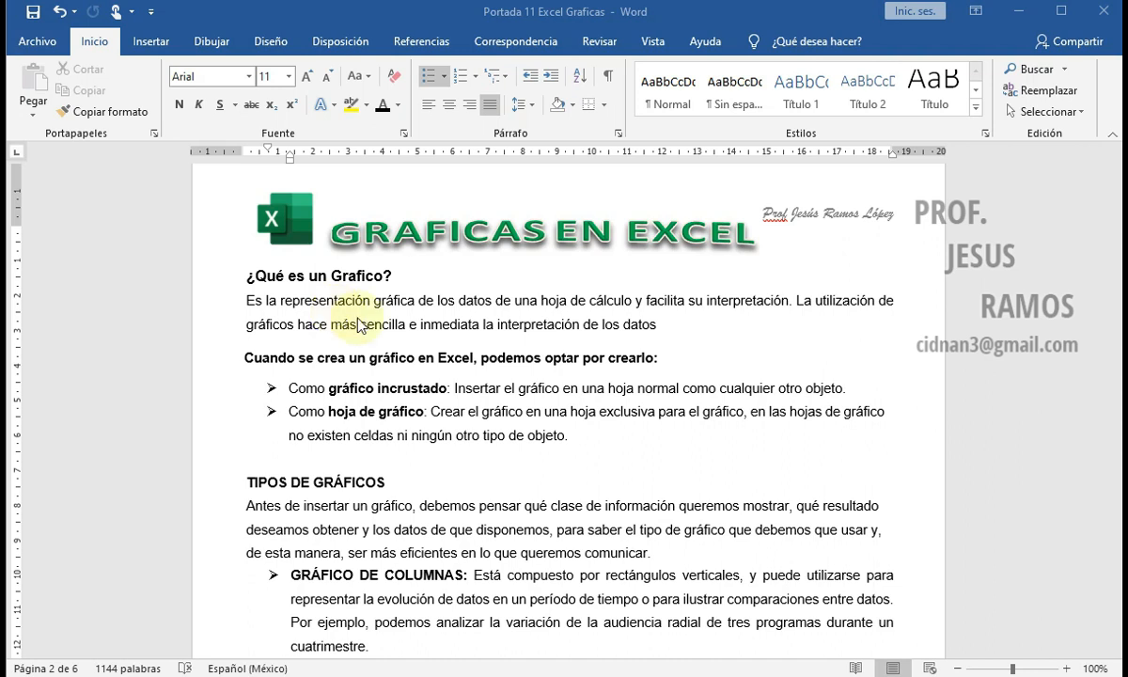
Step: Switch to the Libro1 workbook in Excel and set the font of the table in A1:B7 to Adobe Myungjo Std M
mouse_move(653, 676)
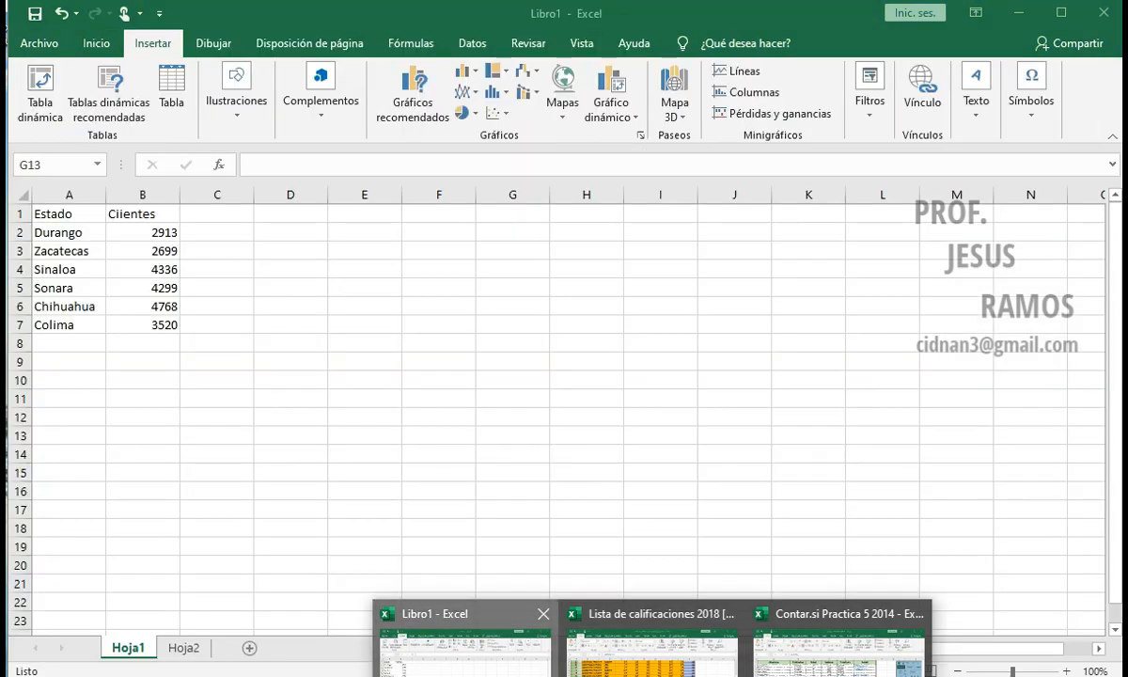
left_click(461, 644)
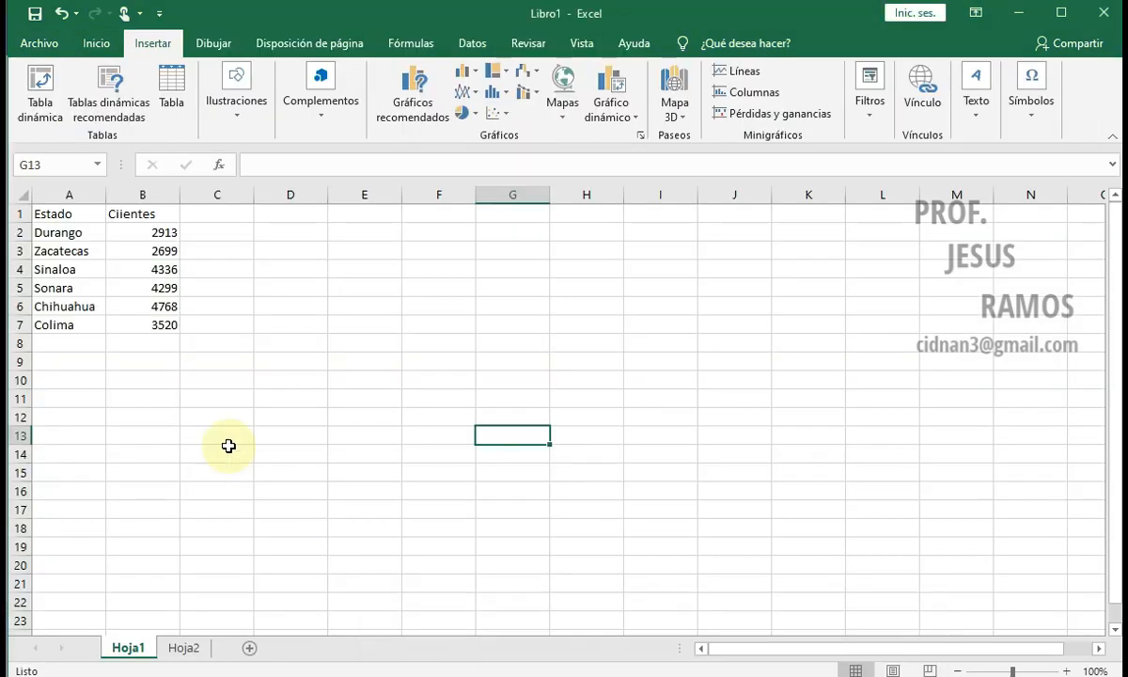
left_click(72, 218)
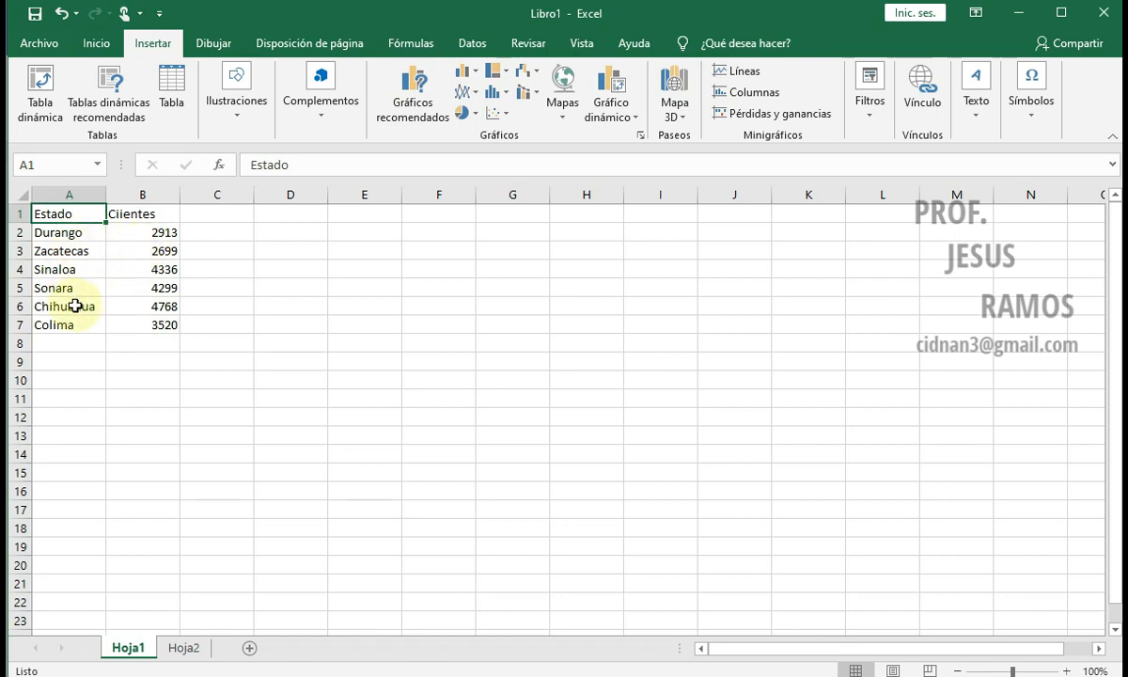
left_click_drag(78, 211, 146, 320)
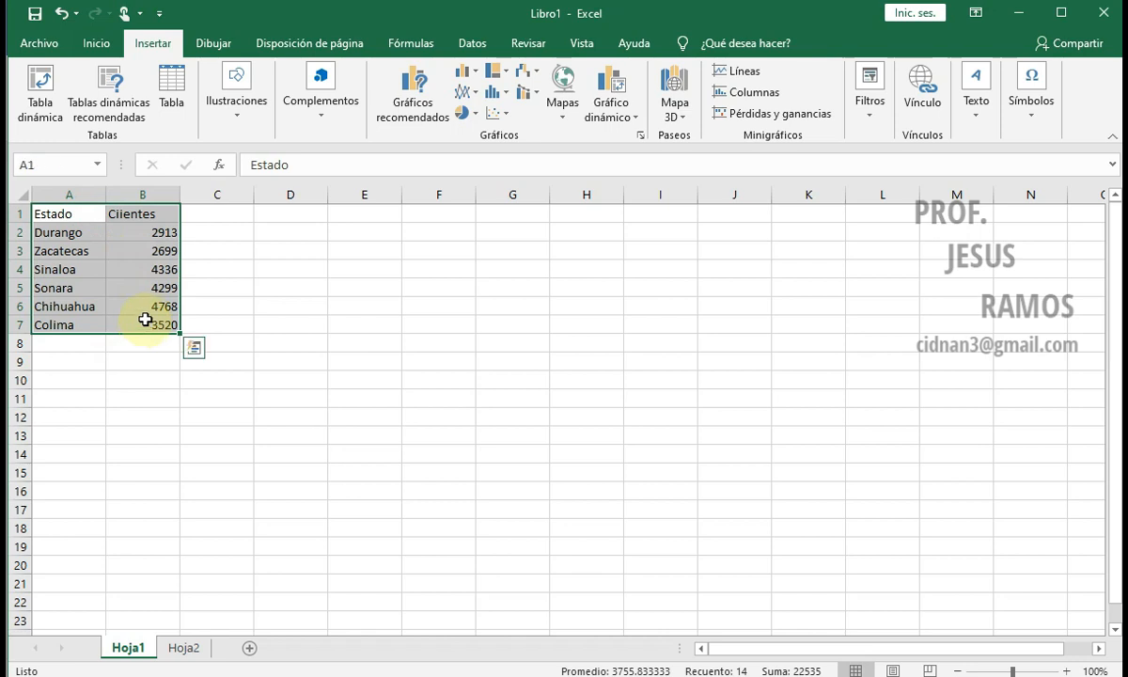
left_click(94, 44)
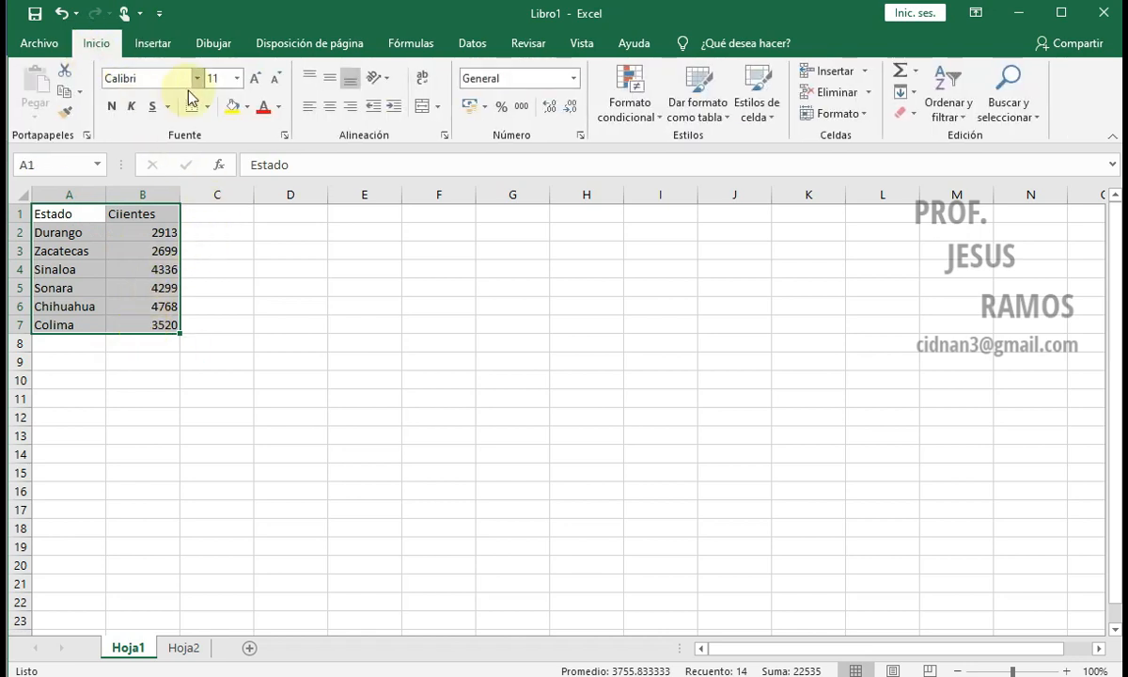
left_click(197, 79)
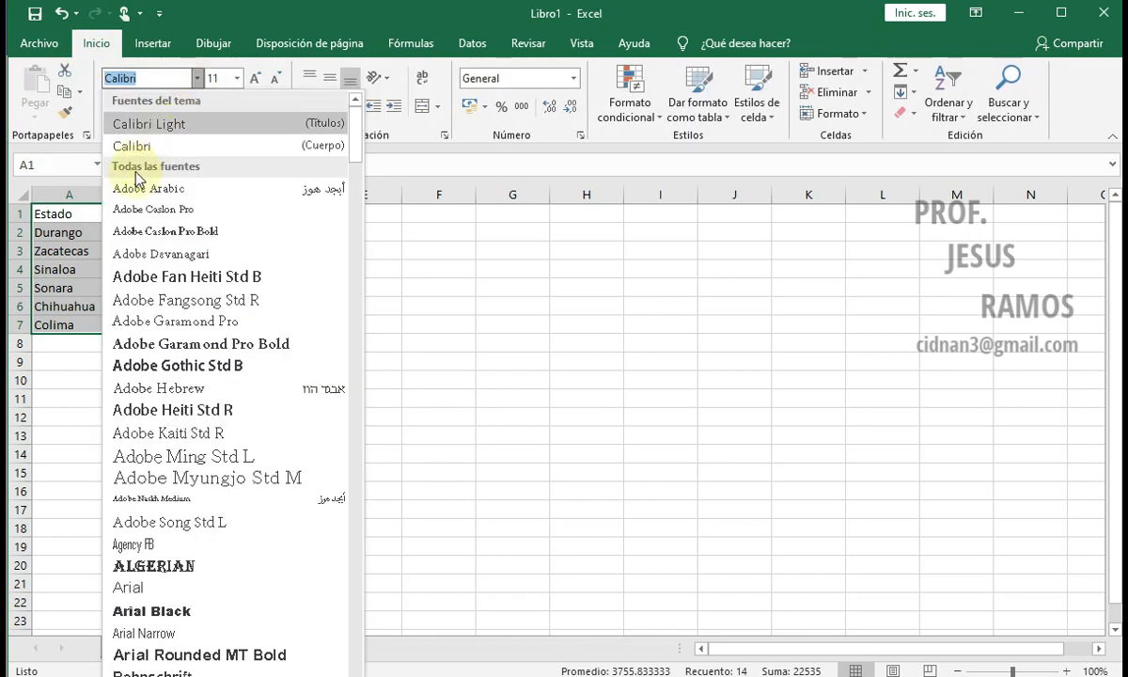
left_click(160, 476)
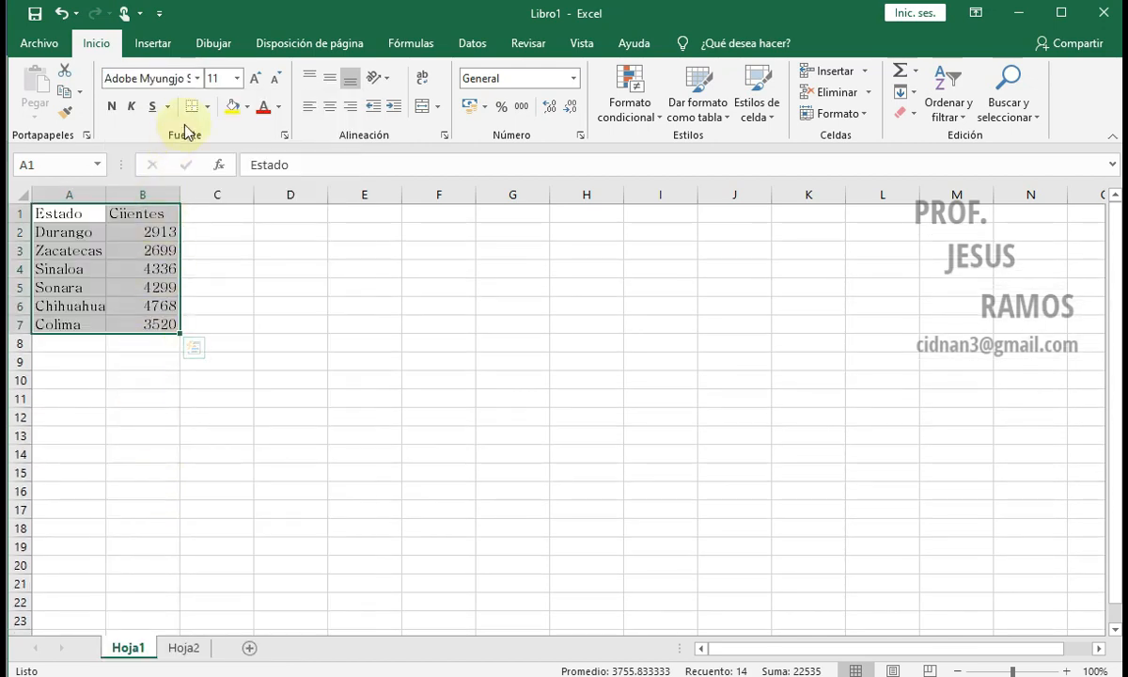
Step: Set the table's font size to 12 and widen columns A and B to fit the text
left_click(237, 79)
left_click(216, 170)
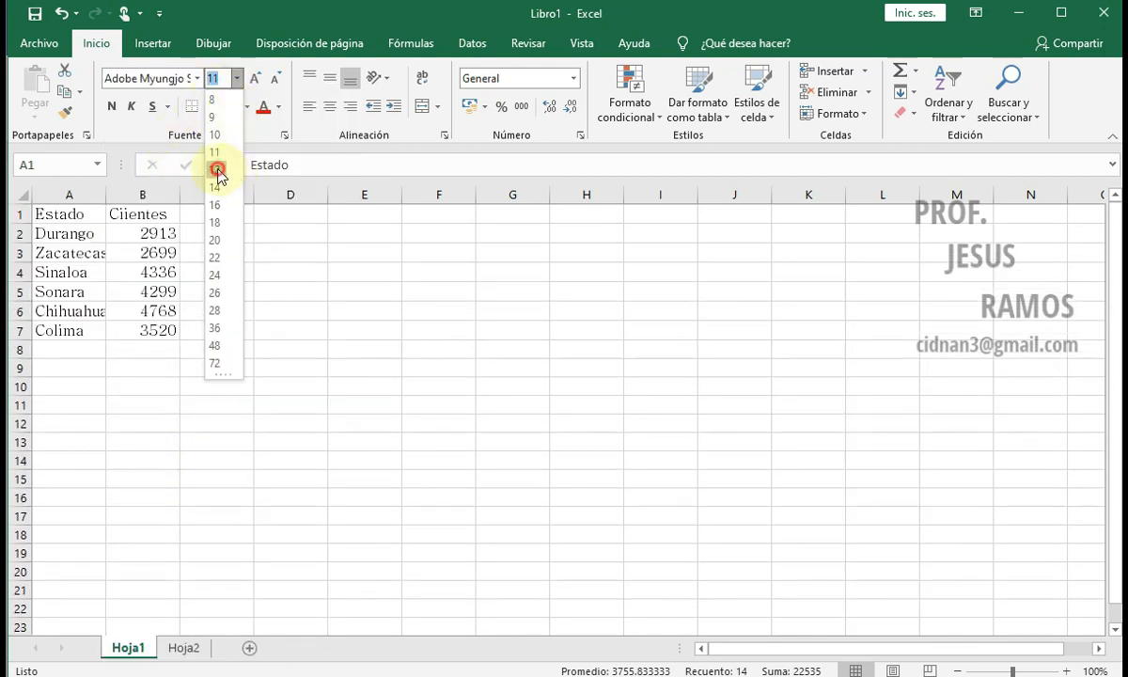
left_click_drag(105, 193, 114, 194)
left_click_drag(189, 195, 200, 195)
Step: Apply all borders and a thick outside border to the table in A1:B7
left_click_drag(115, 193, 178, 330)
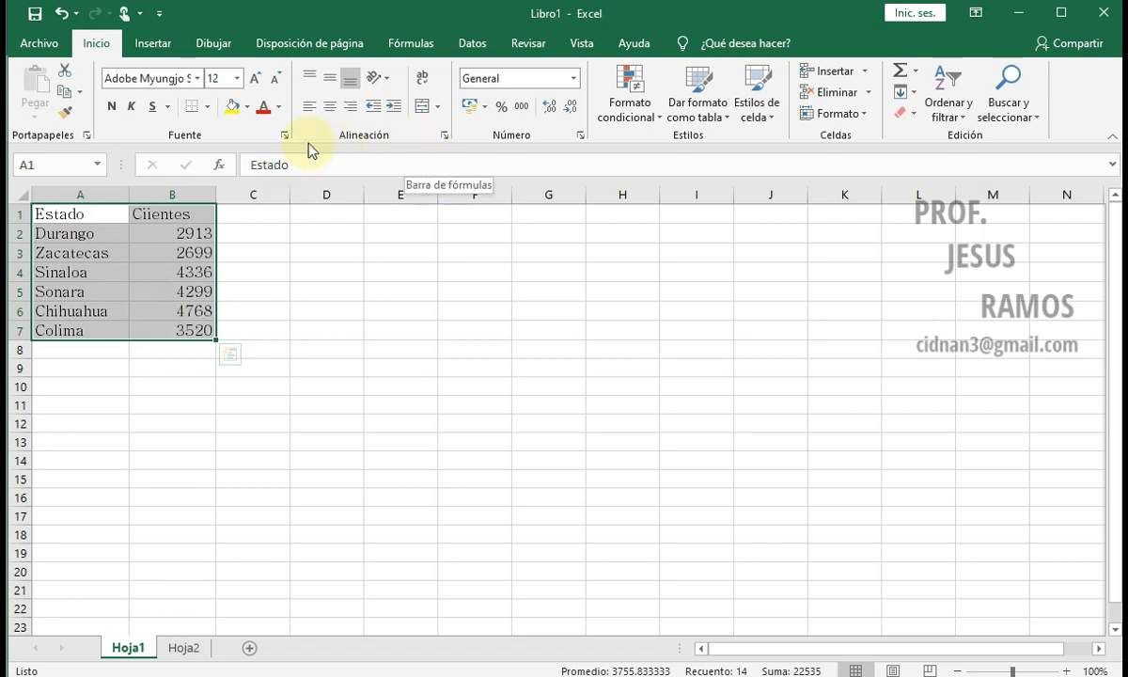
left_click(209, 106)
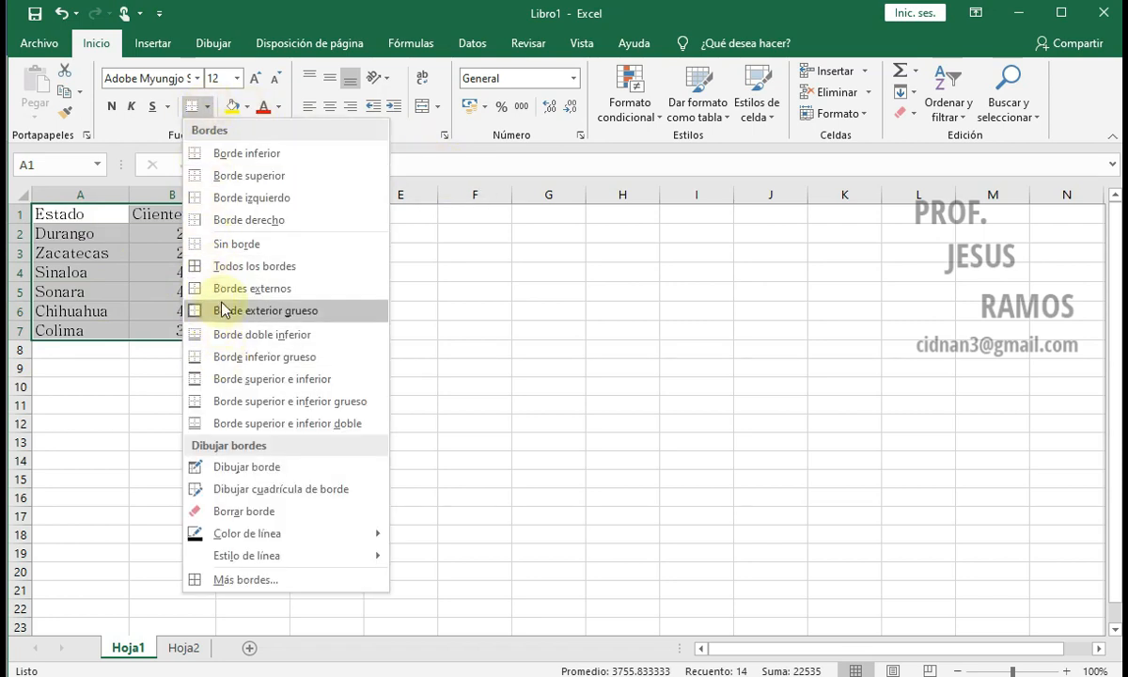
left_click(212, 266)
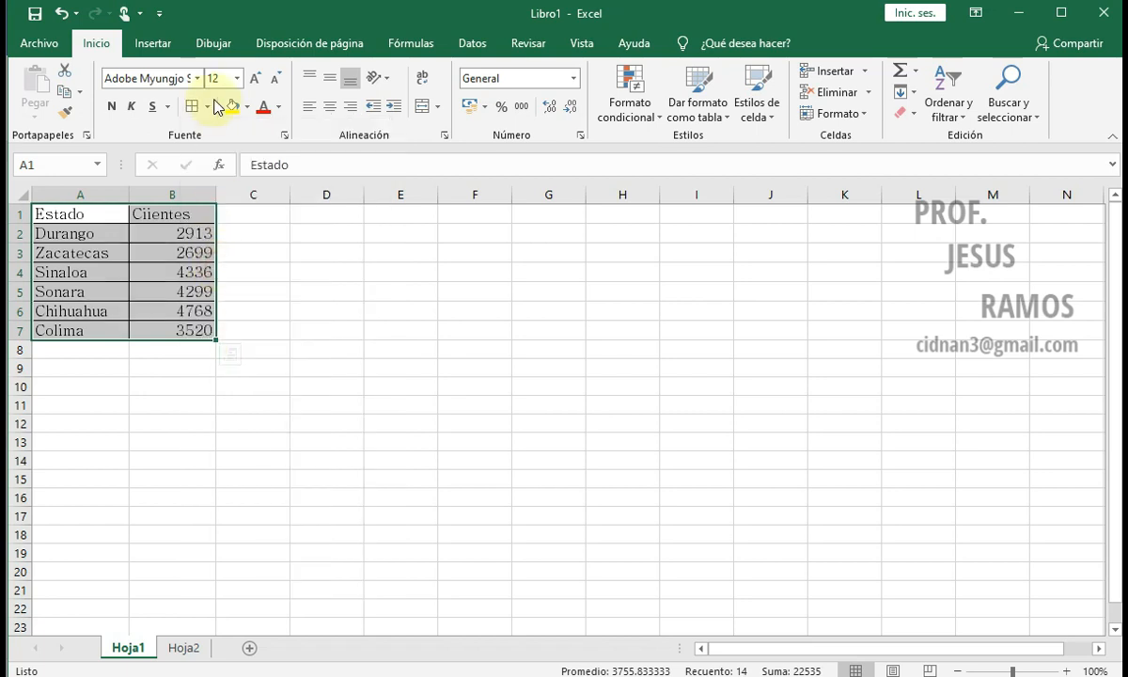
left_click(210, 109)
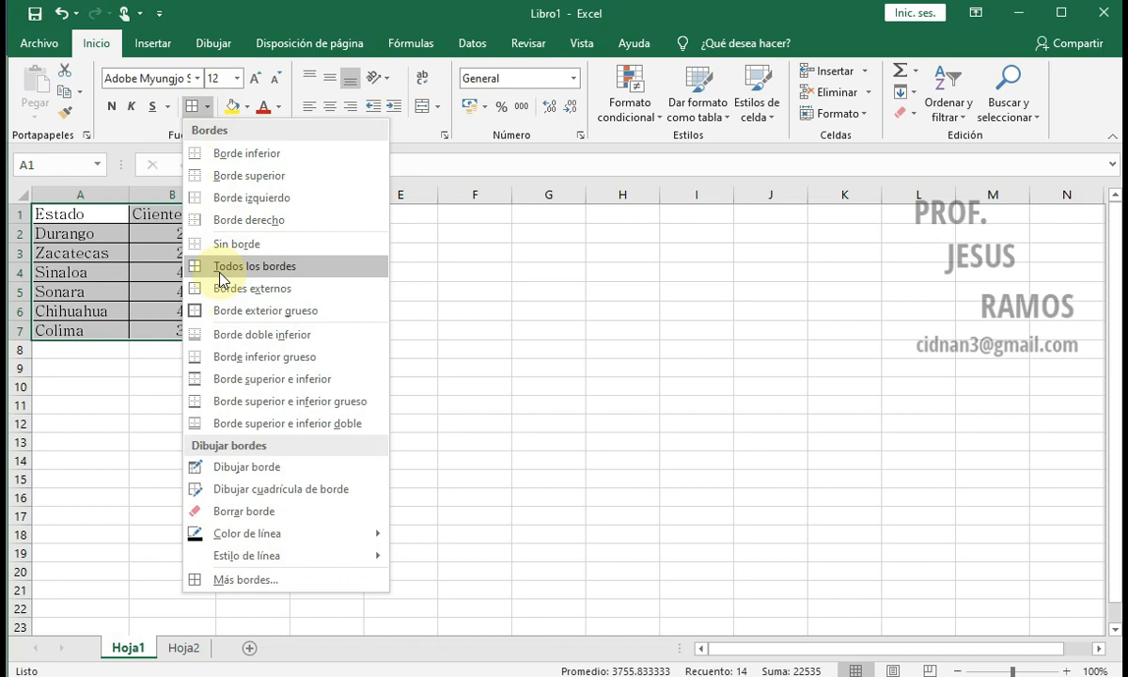
left_click(227, 312)
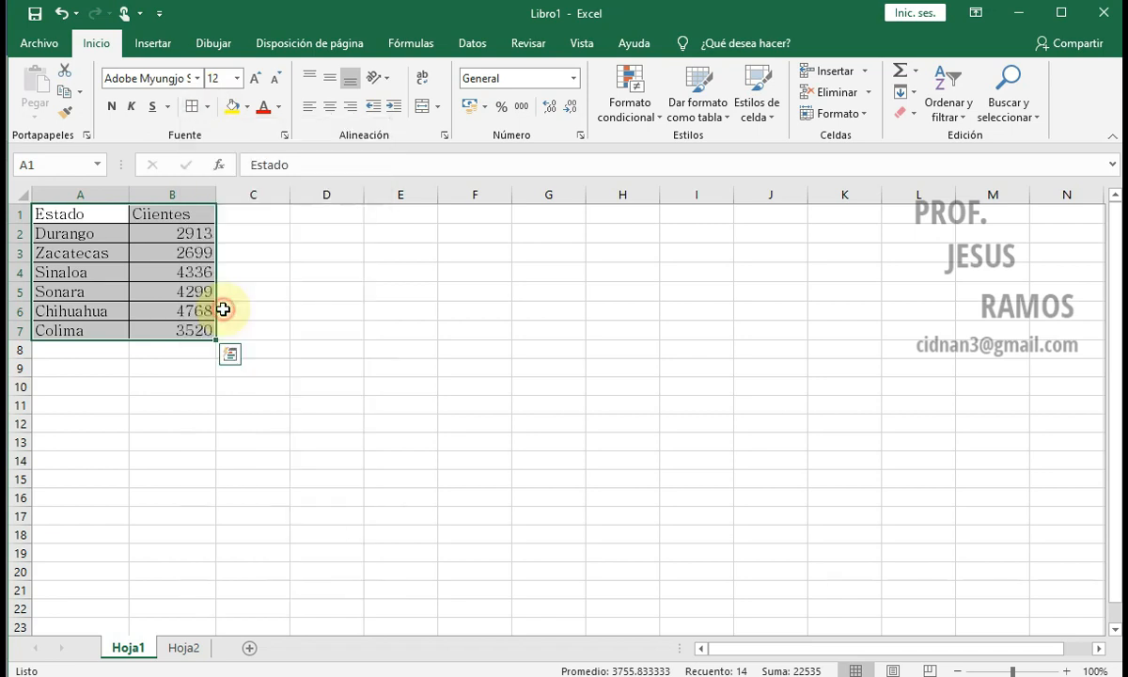
left_click(204, 256)
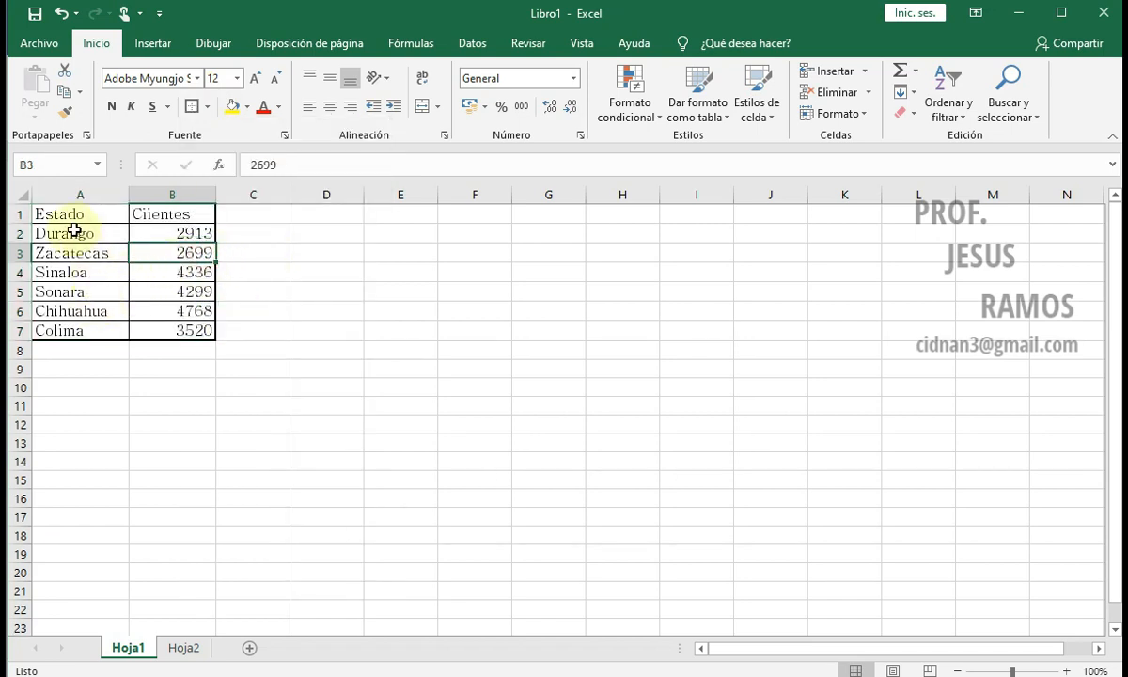
Step: Fill the header cells A1:B1 with yellow and the Estado column A1:A7 with grey
left_click_drag(87, 213, 159, 214)
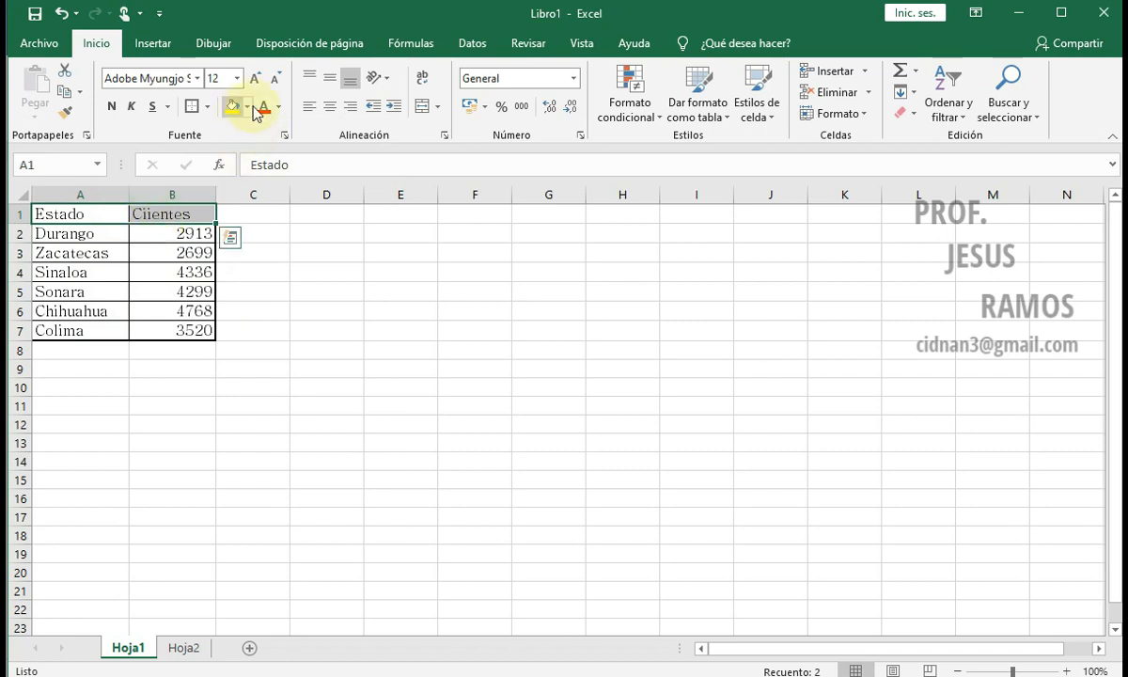
left_click(234, 107)
left_click_drag(81, 218, 80, 329)
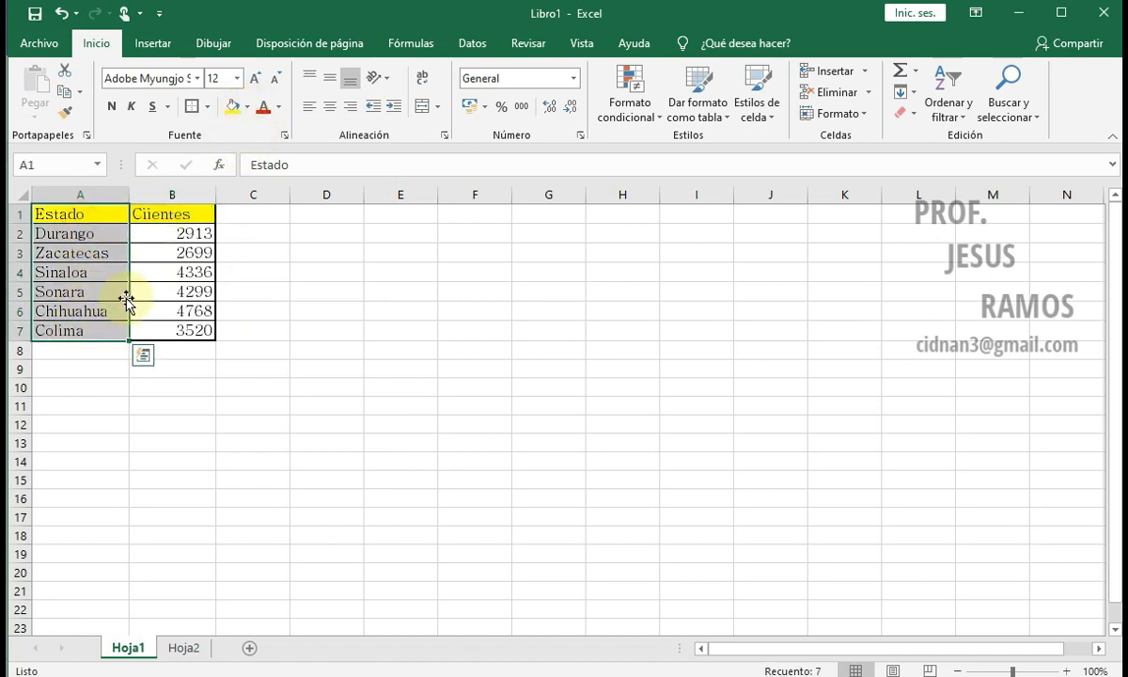
left_click(248, 107)
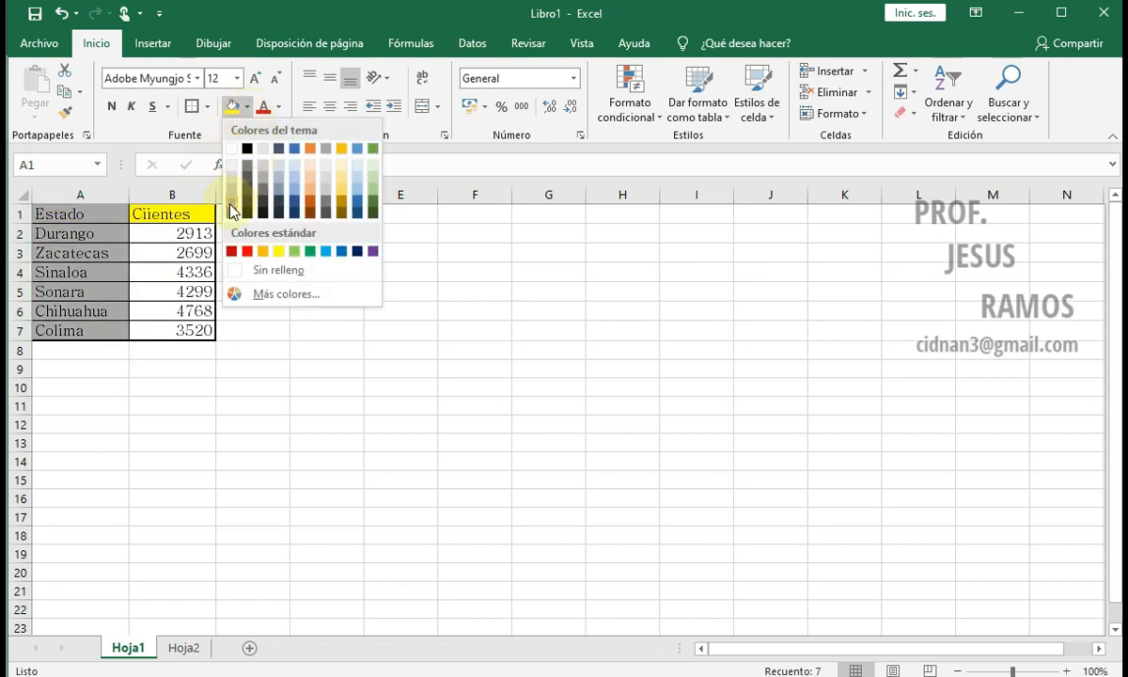
left_click(233, 211)
left_click(170, 267)
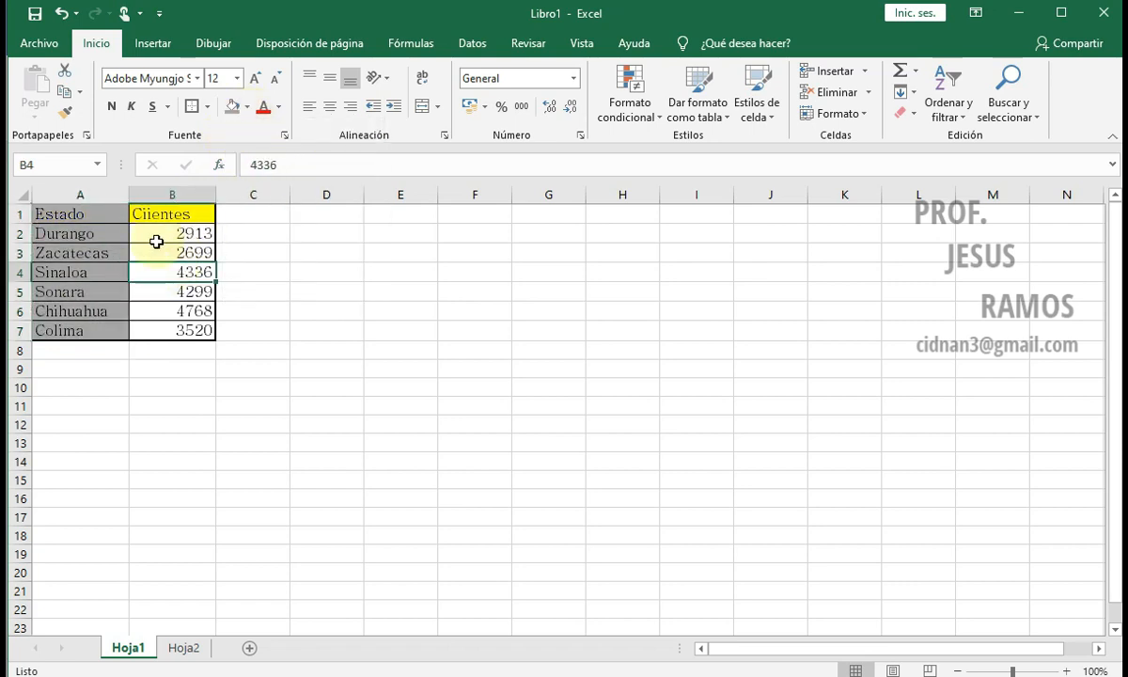
left_click(161, 228)
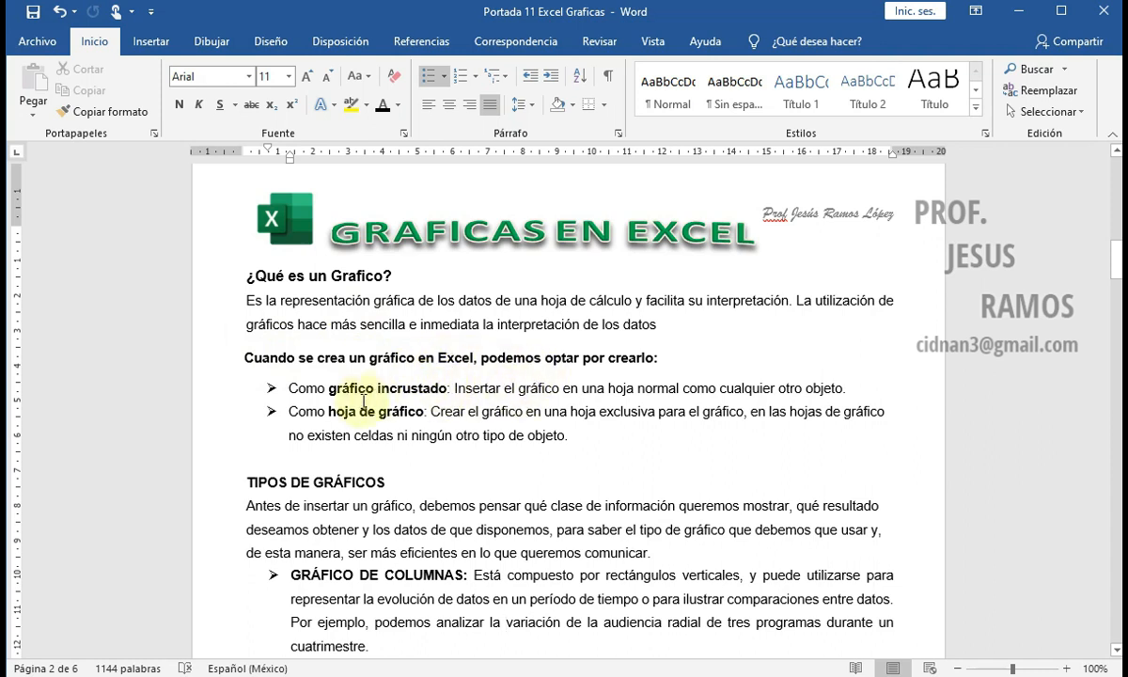
Step: In the Word document, review the two chart creation options, selecting the terms "gráfico incrustado" and "hoja de gráfico"
left_click_drag(329, 389, 448, 389)
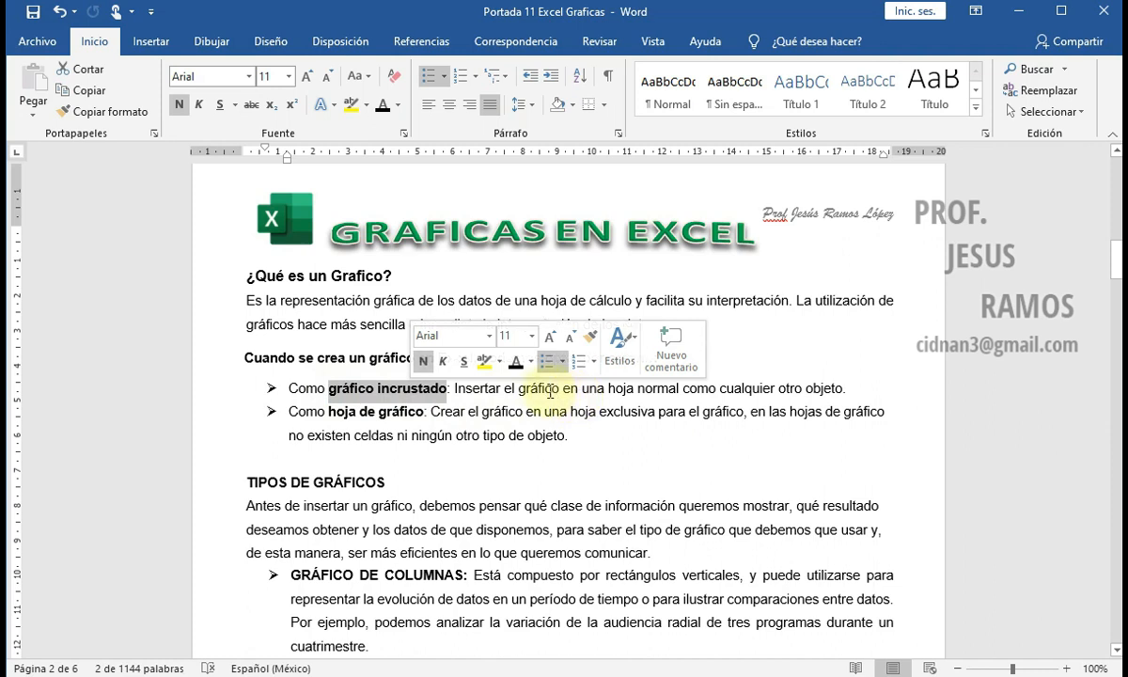
left_click(358, 413)
left_click_drag(331, 415, 399, 413)
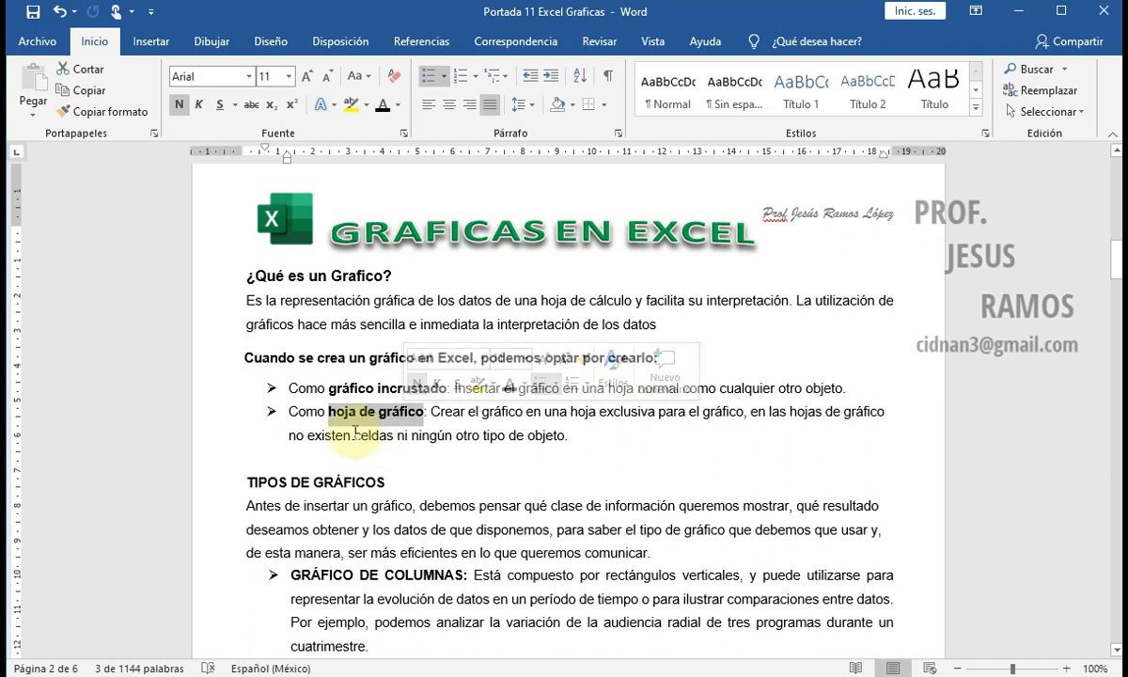
left_click(481, 417)
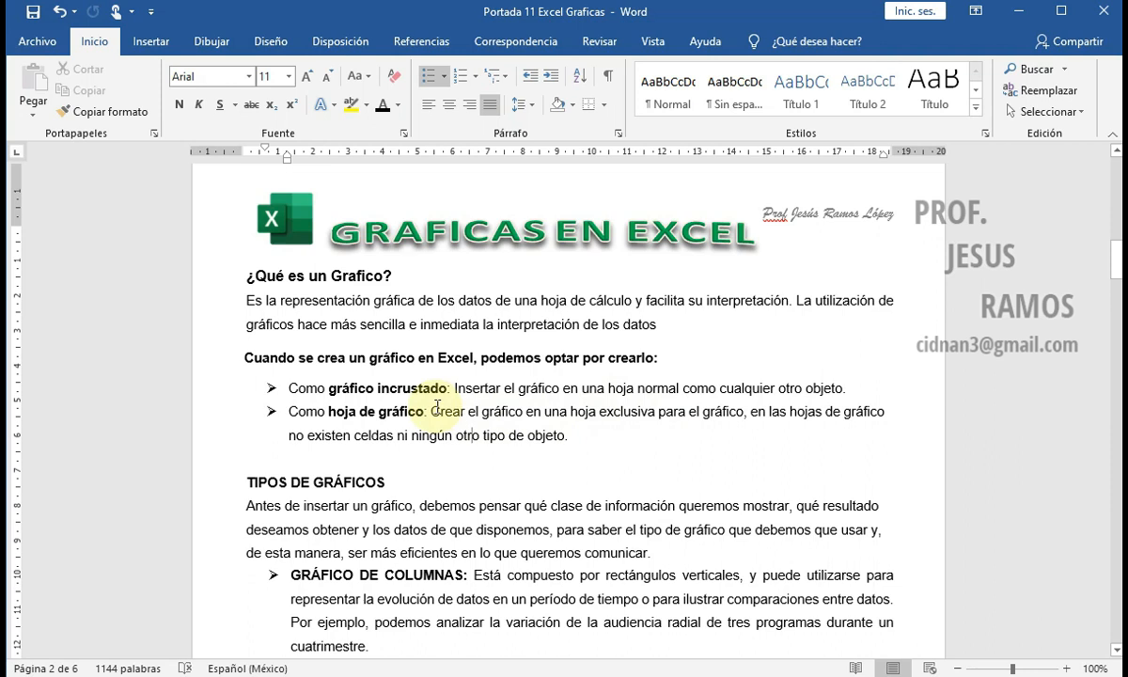
Step: Read the descriptions of column, line, circular and bar charts, continuing to the procedure for creating a chart
scroll(376, 431, "down", 2)
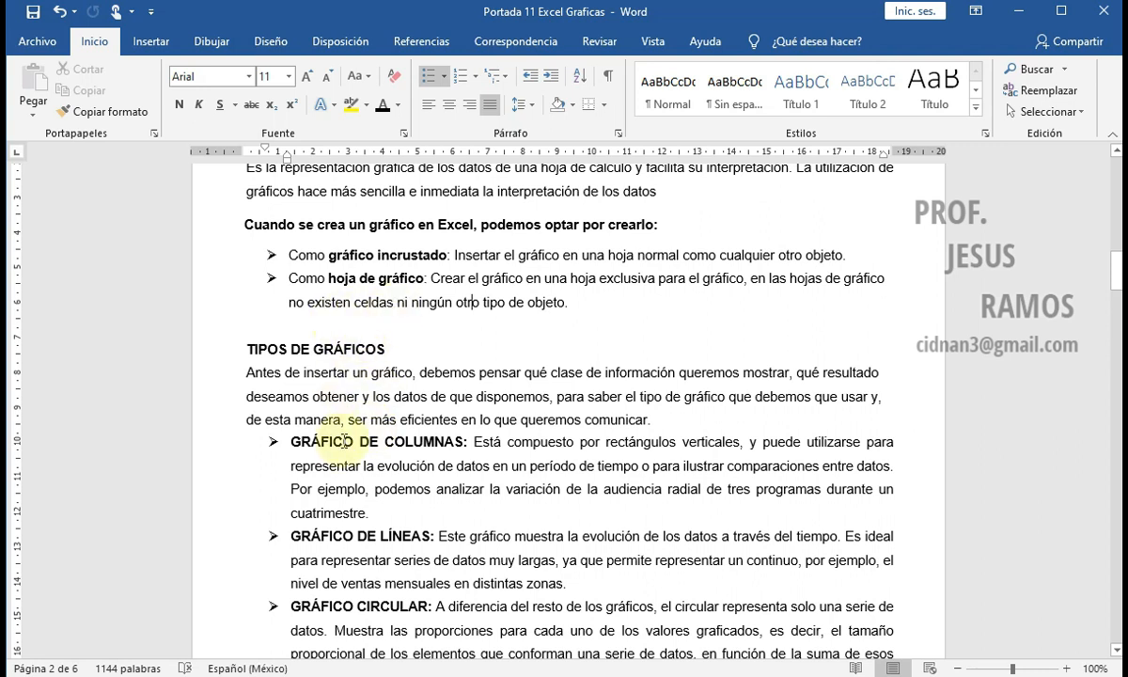
scroll(348, 418, "down", 1)
scroll(349, 417, "down", 1)
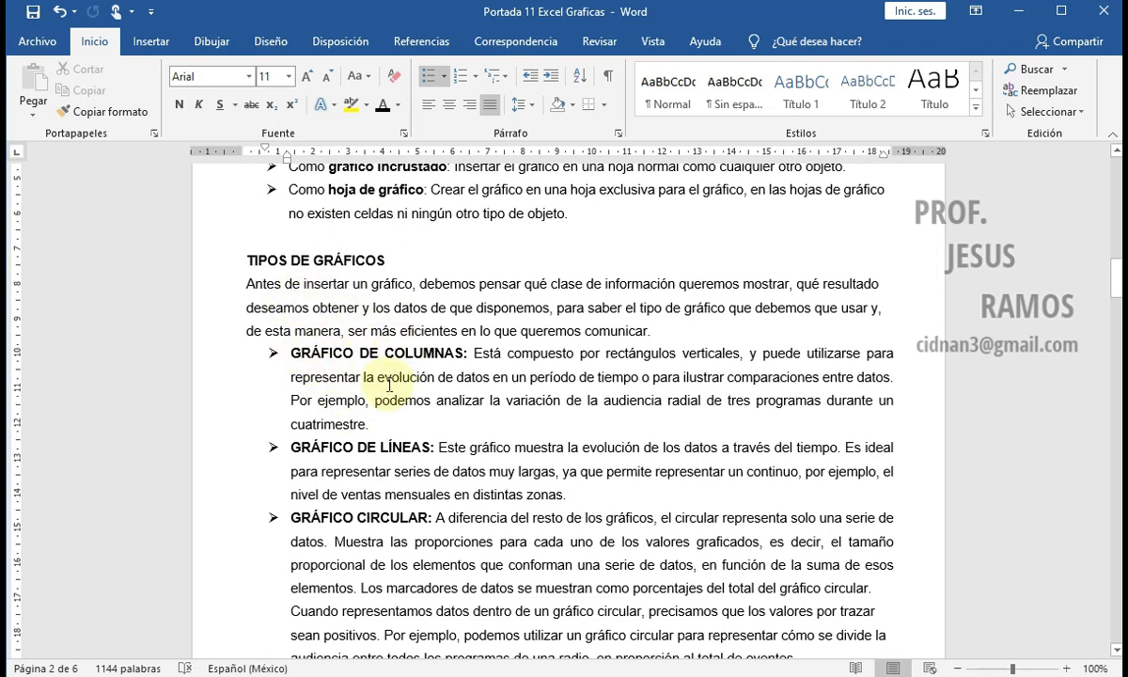
scroll(377, 414, "down", 1)
scroll(373, 337, "down", 1)
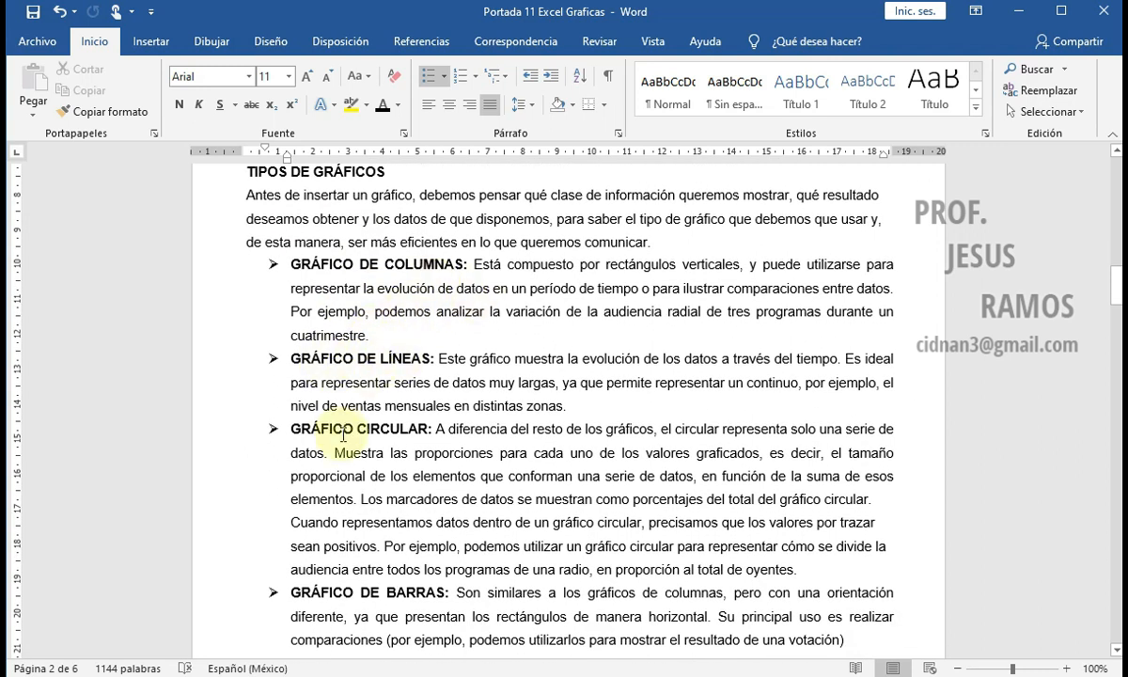
scroll(368, 501, "down", 2)
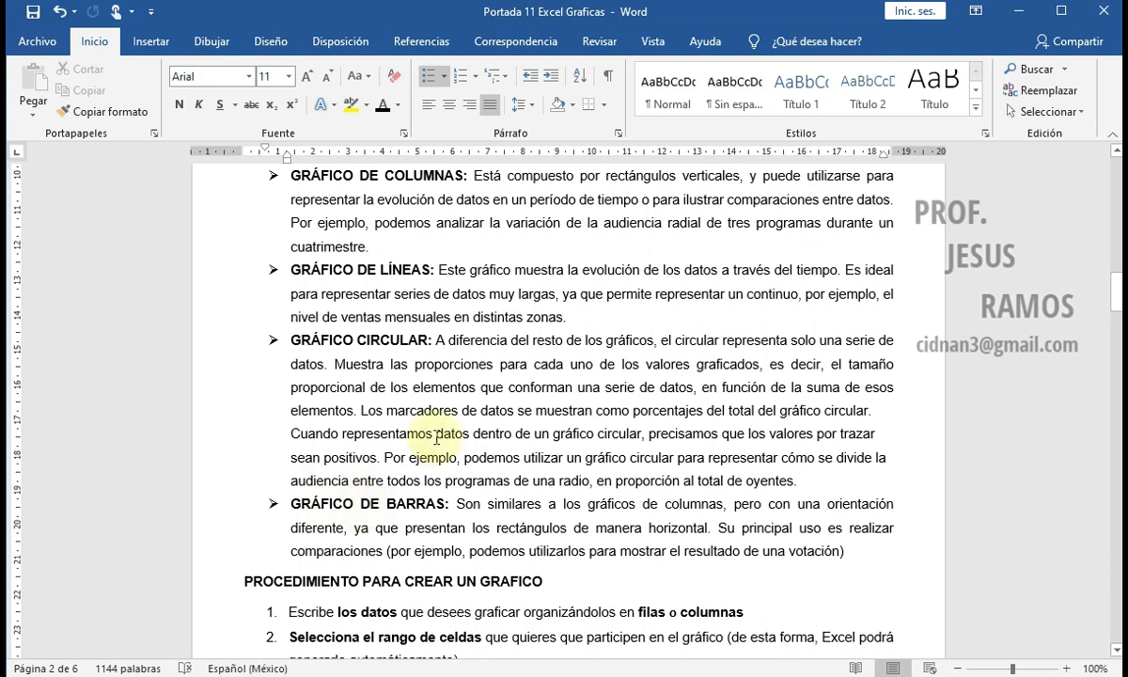
scroll(433, 434, "up", 2)
scroll(448, 411, "up", 1)
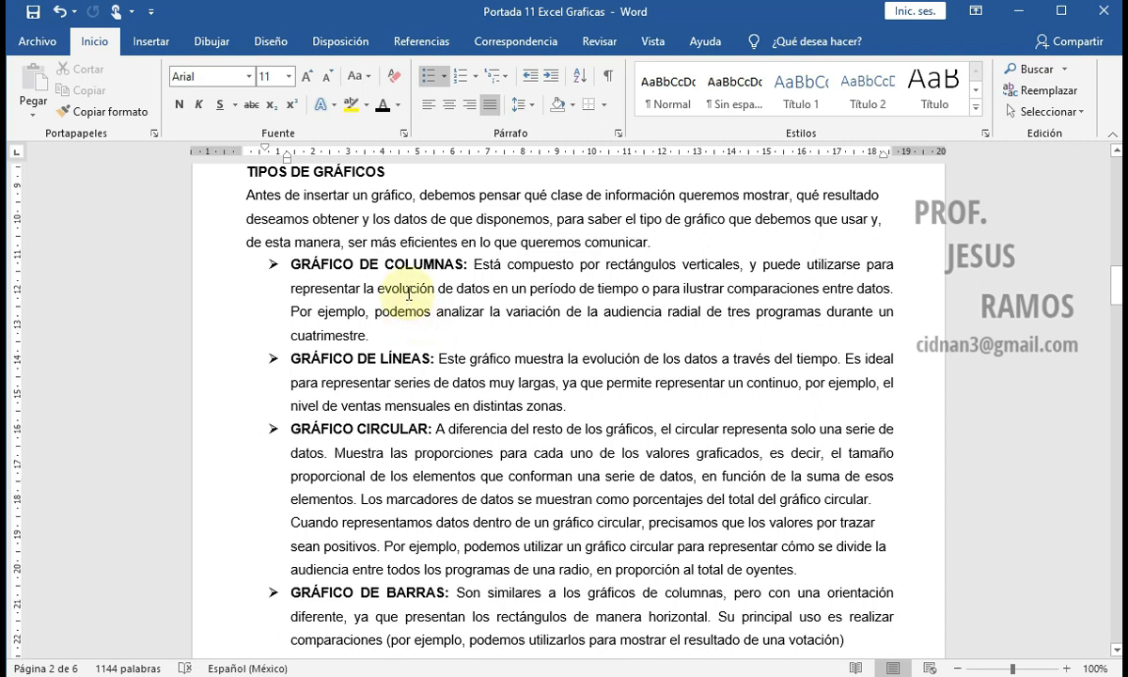
scroll(408, 295, "down", 1)
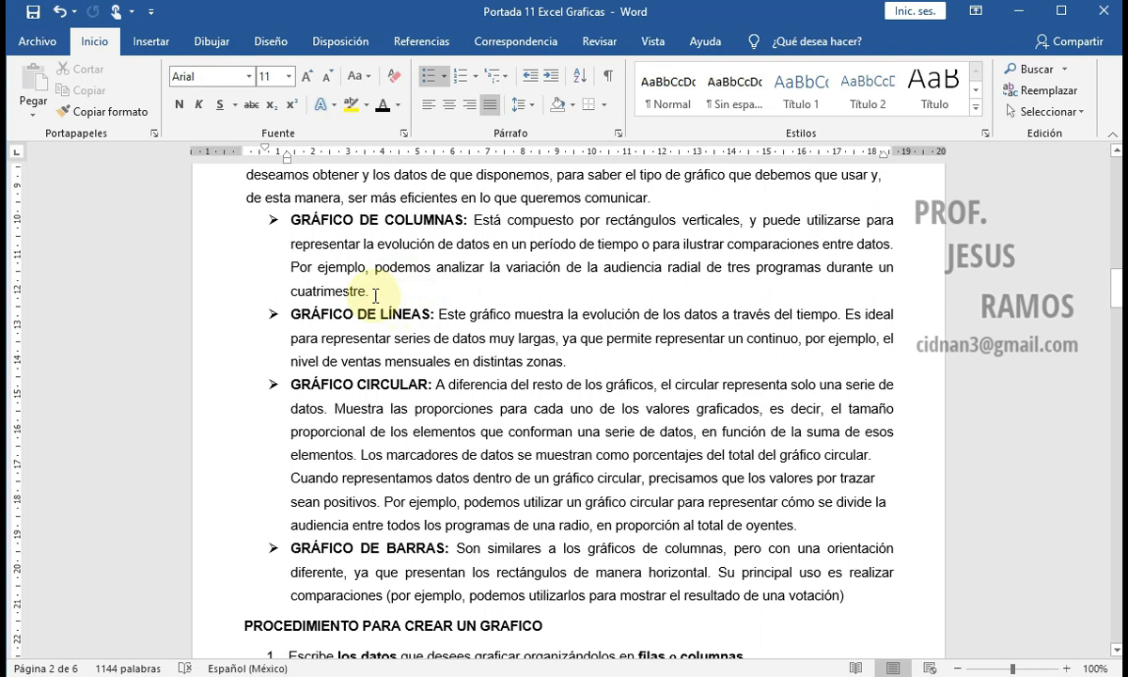
scroll(411, 282, "down", 1)
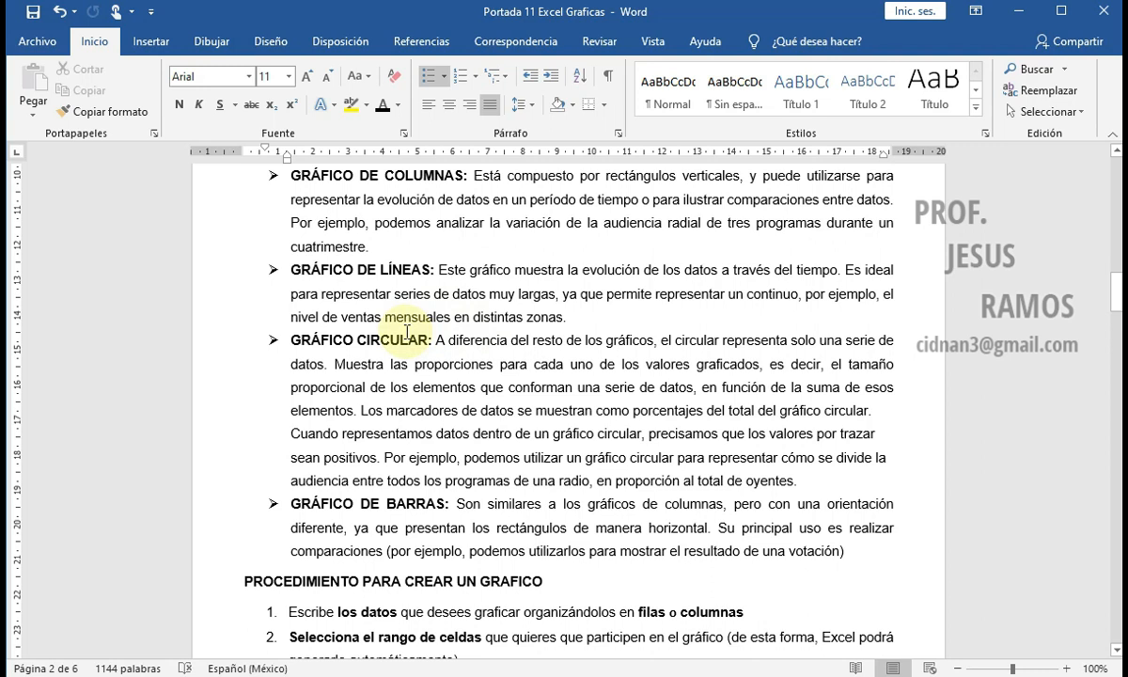
scroll(404, 329, "down", 1)
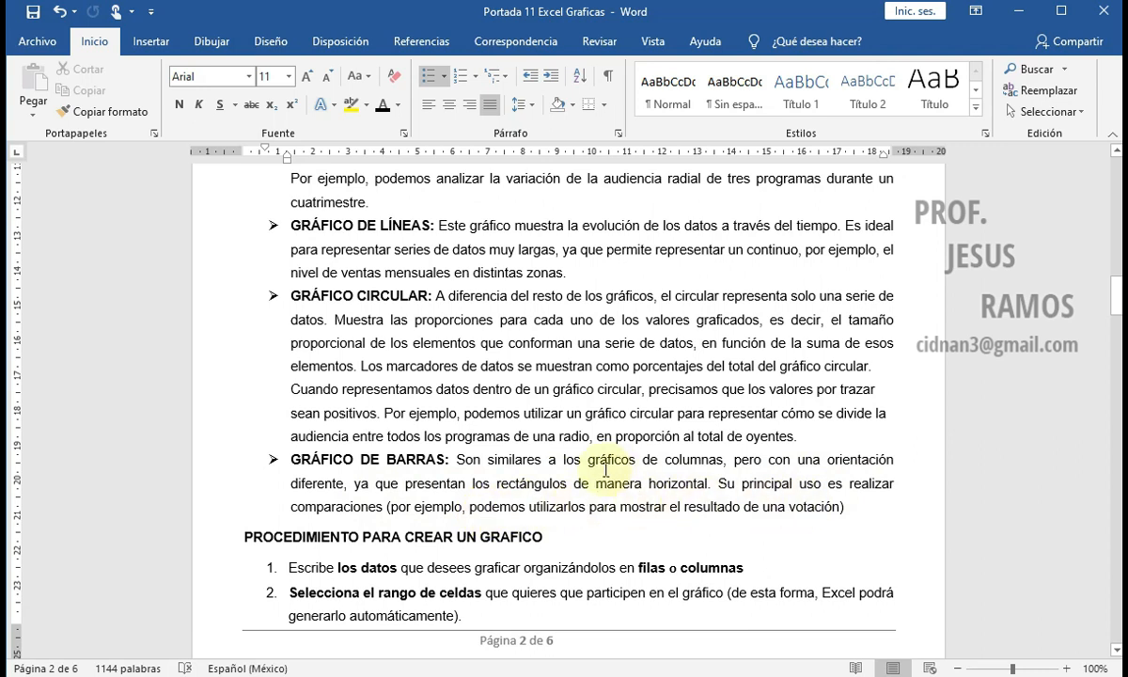
left_click(489, 414)
scroll(455, 393, "down", 2)
scroll(451, 393, "down", 3)
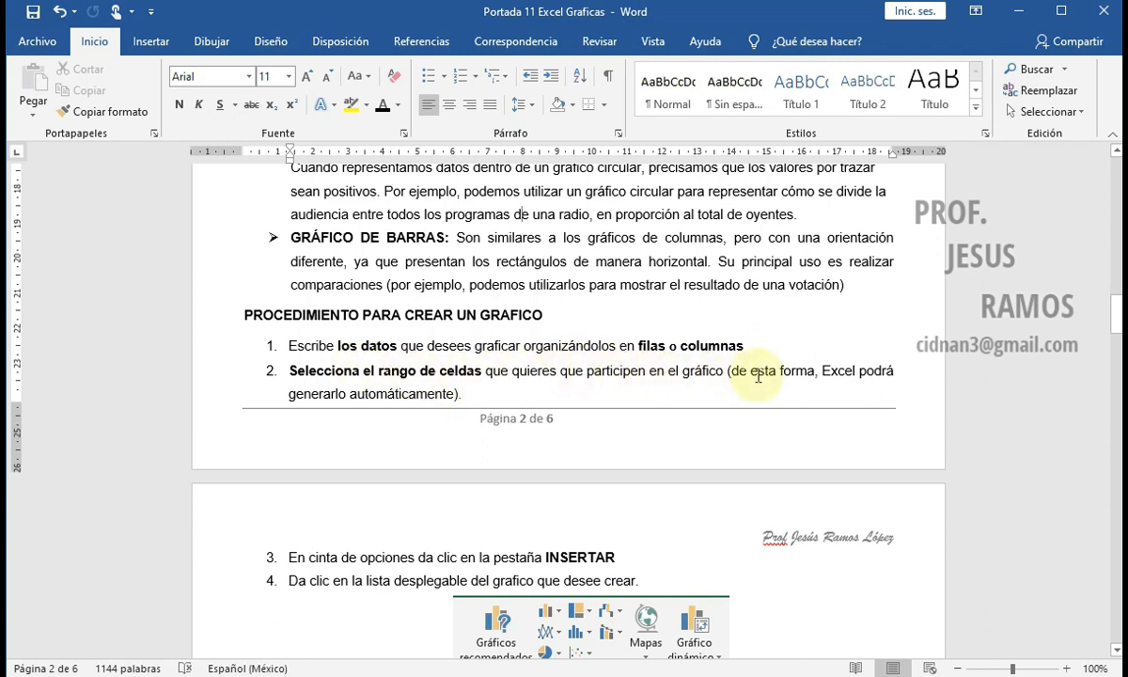
Step: Read steps 3 and 4 of the Word document's chart creation procedure, highlighting the term "INSERTAR"
scroll(324, 371, "down", 3)
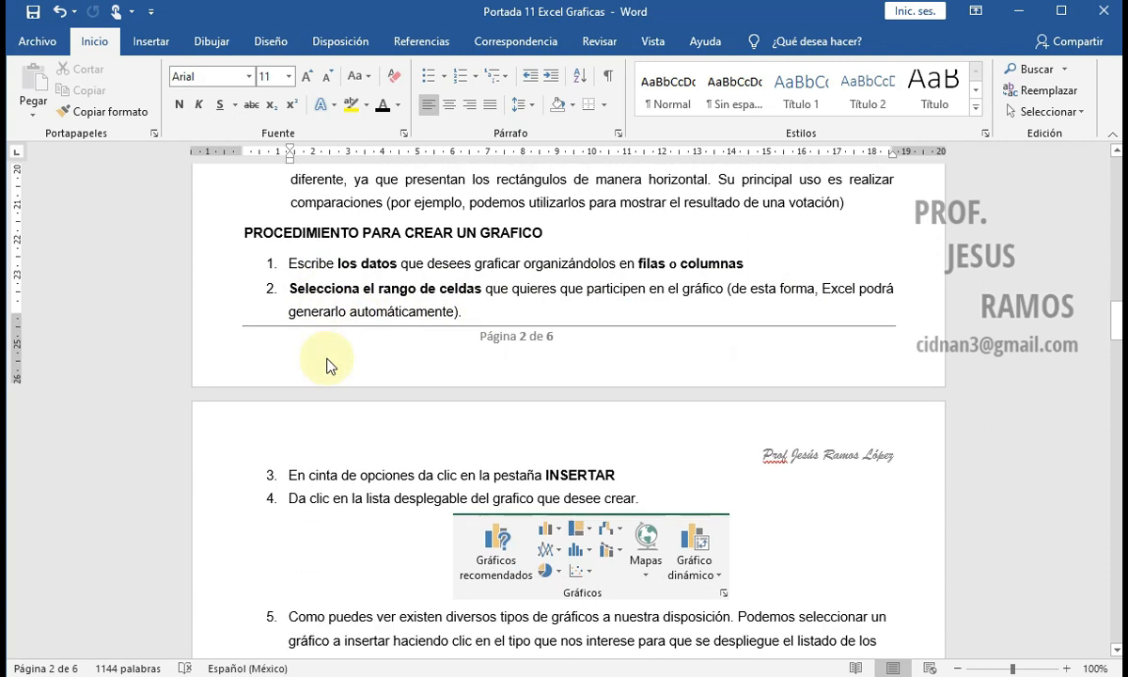
left_click(294, 425)
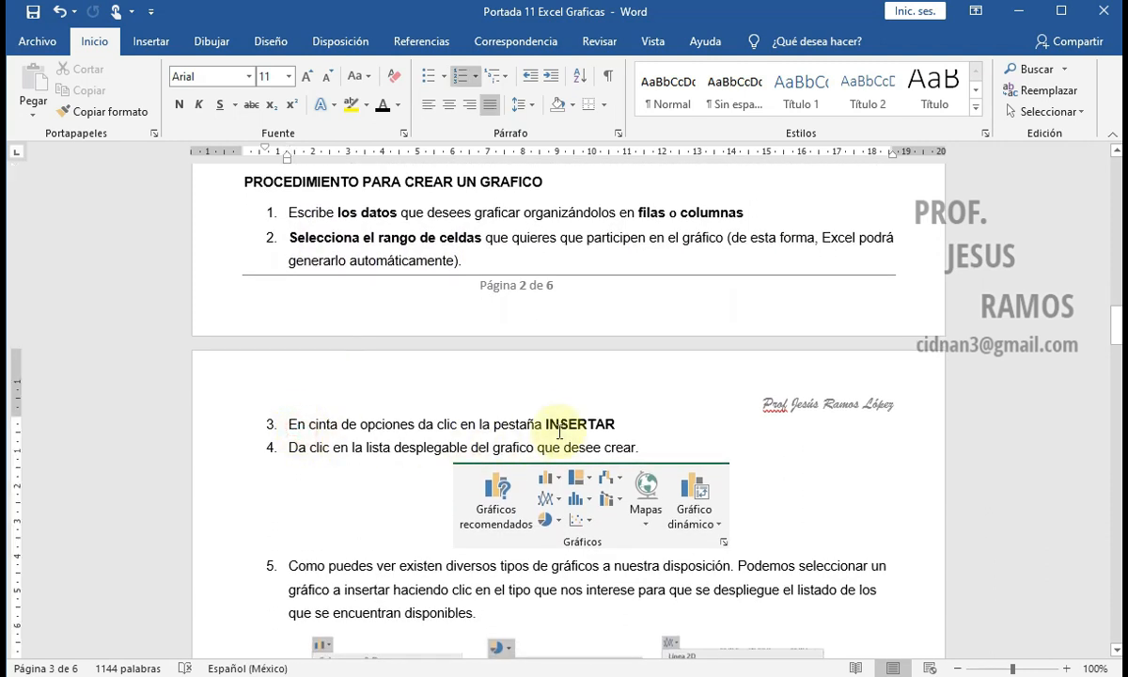
left_click_drag(545, 425, 595, 428)
left_click(441, 448)
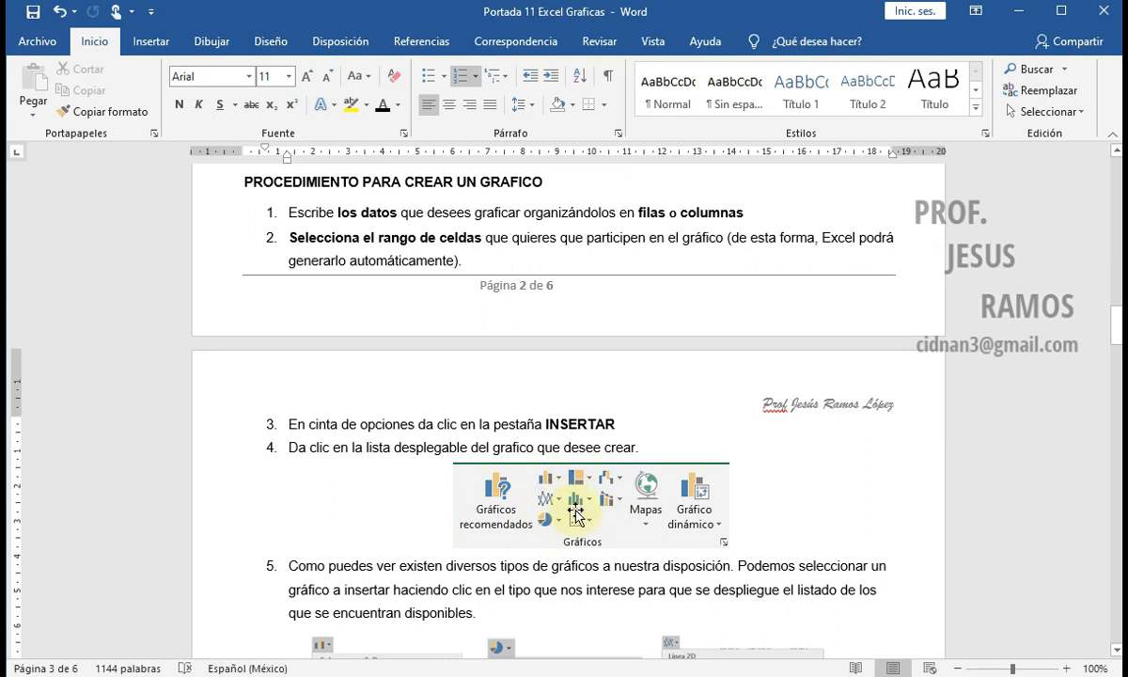
scroll(572, 496, "down", 2)
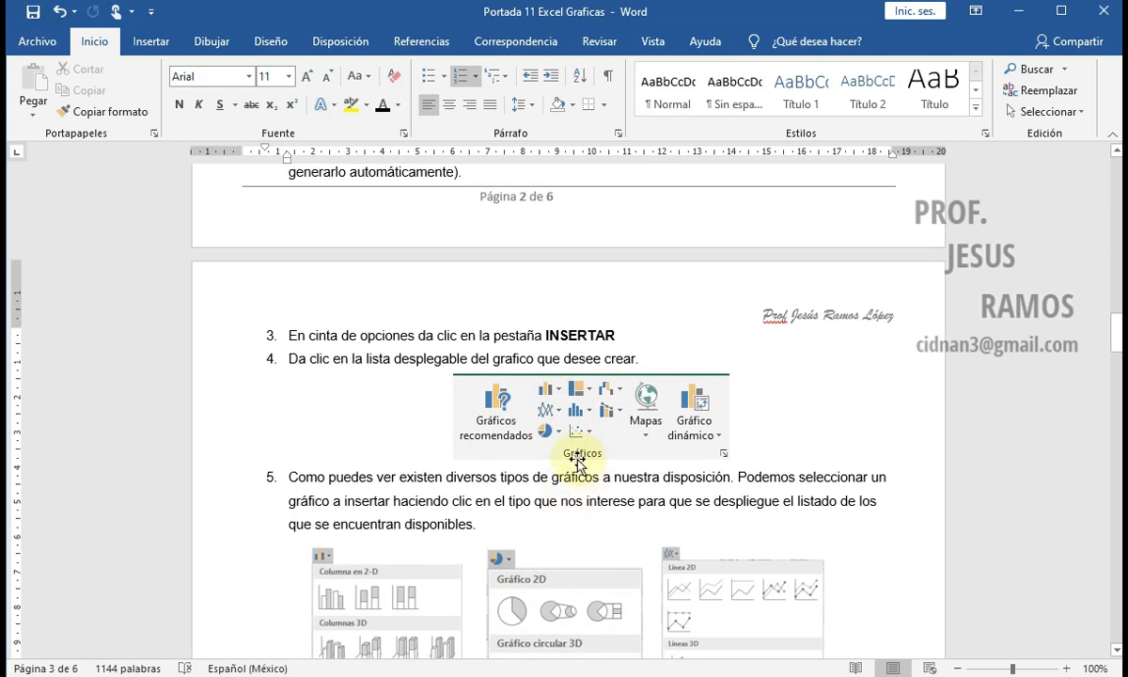
scroll(347, 473, "down", 2)
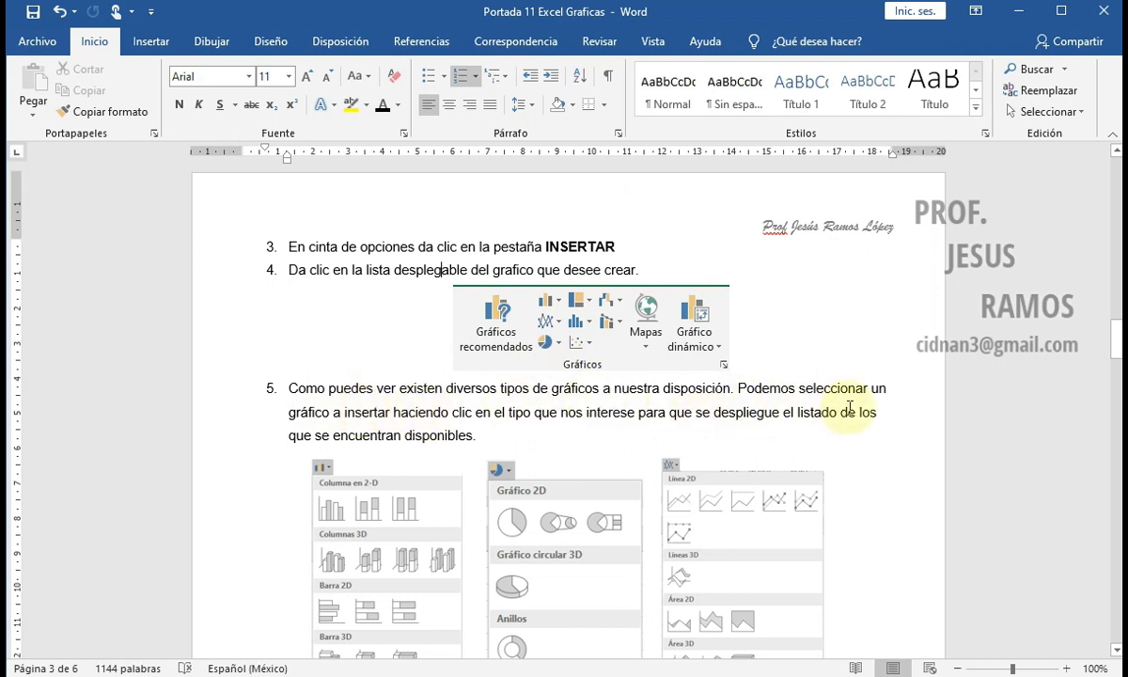
Step: Examine the pictured column, circular and line chart lists and the explanations of Mas Gráficos, GRAFICOS RECOMENDADOS and step 6
scroll(341, 406, "down", 1)
scroll(341, 405, "down", 2)
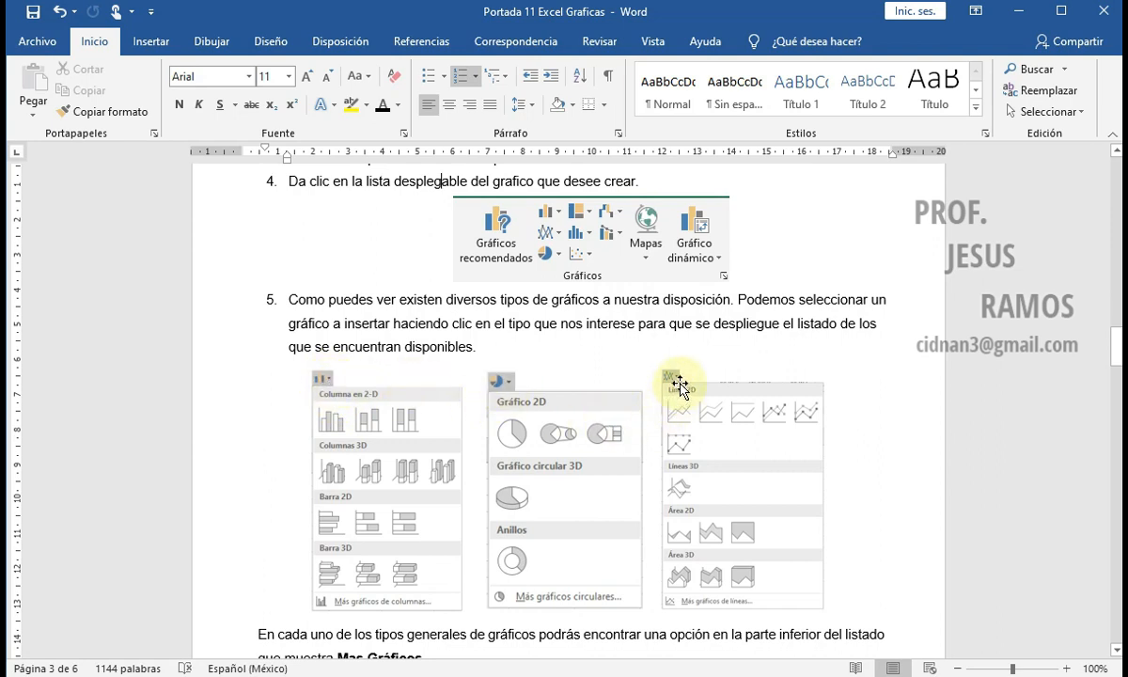
scroll(378, 367, "down", 5)
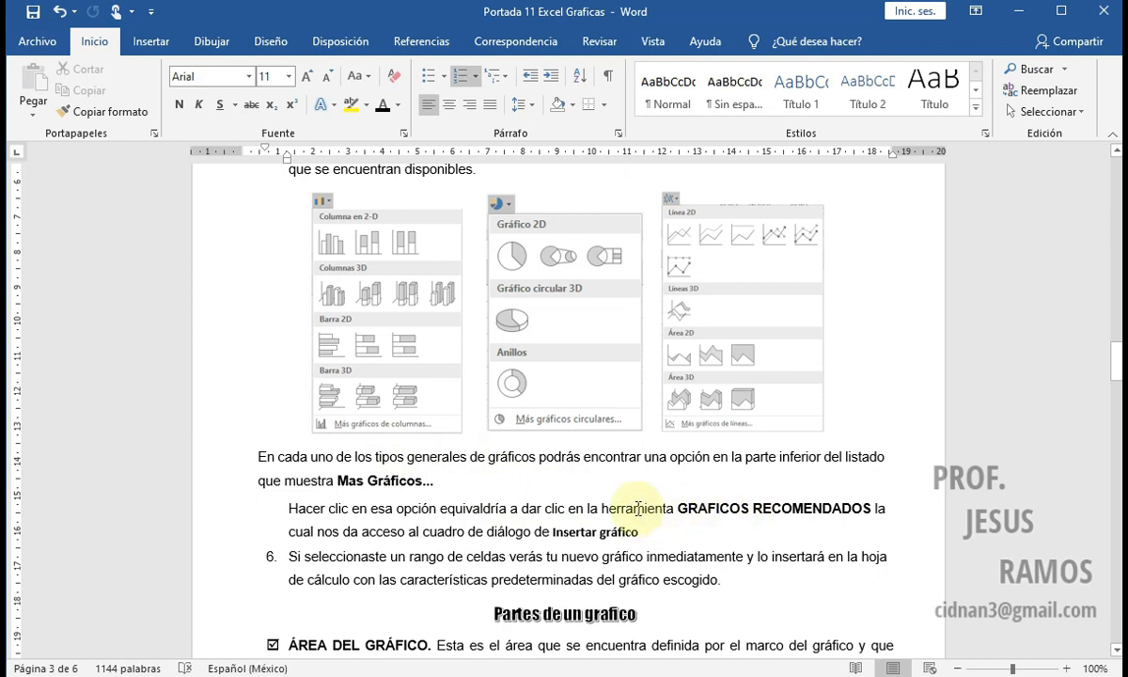
scroll(620, 489, "up", 4)
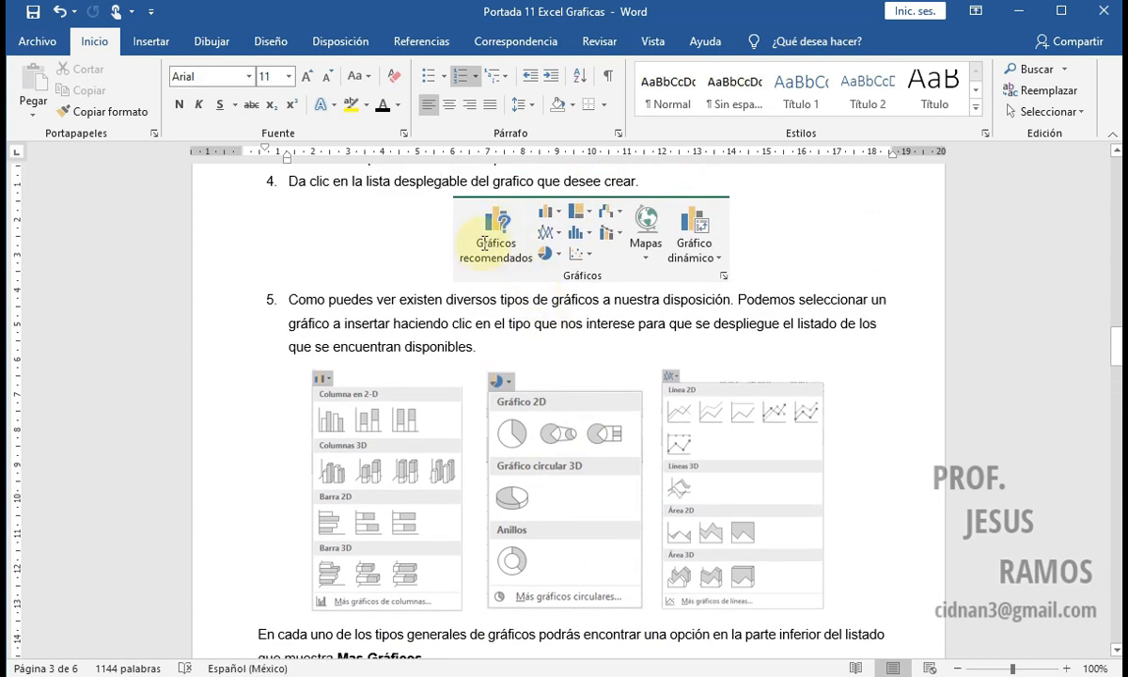
scroll(483, 242, "down", 6)
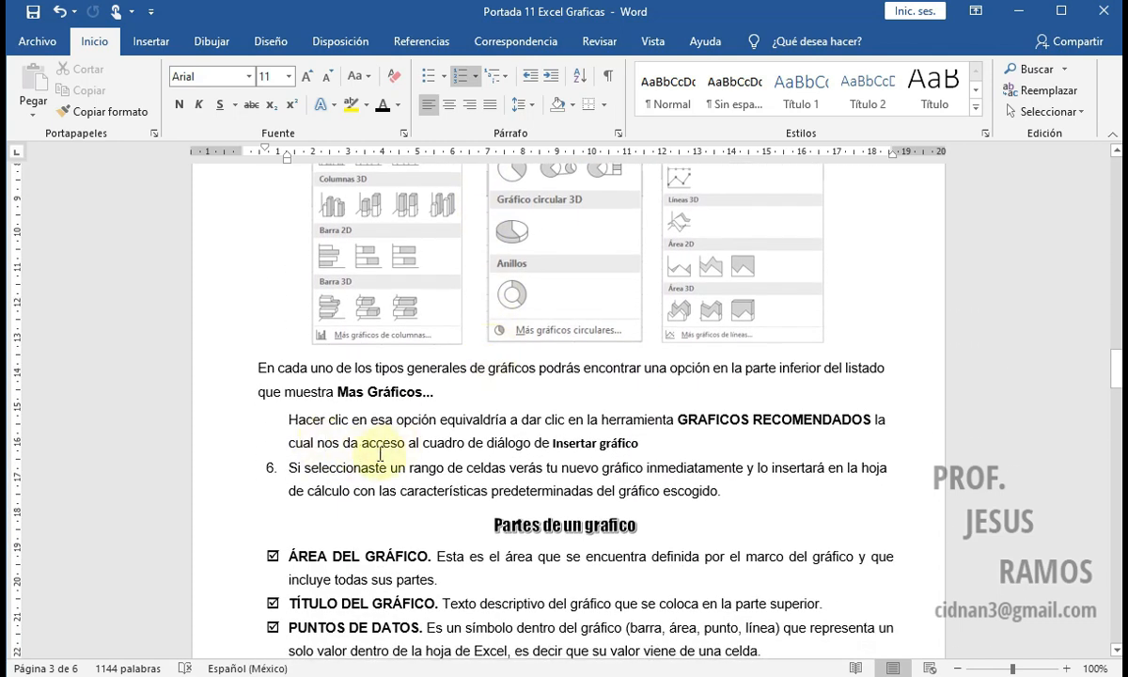
scroll(456, 442, "up", 2)
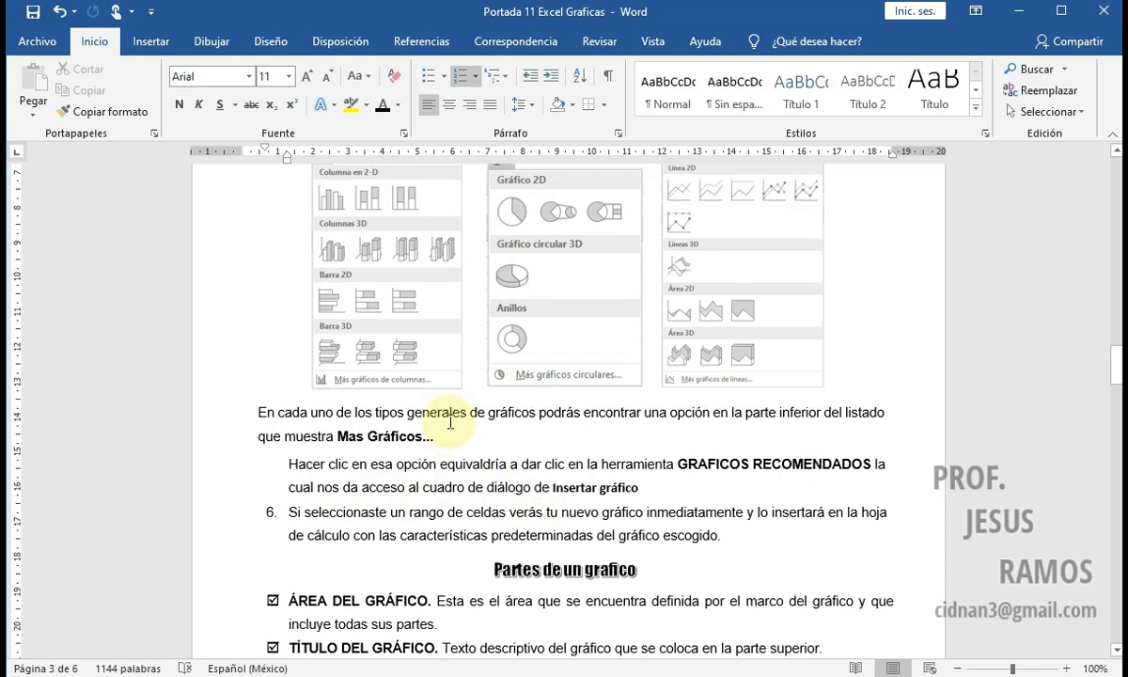
scroll(448, 425, "up", 1)
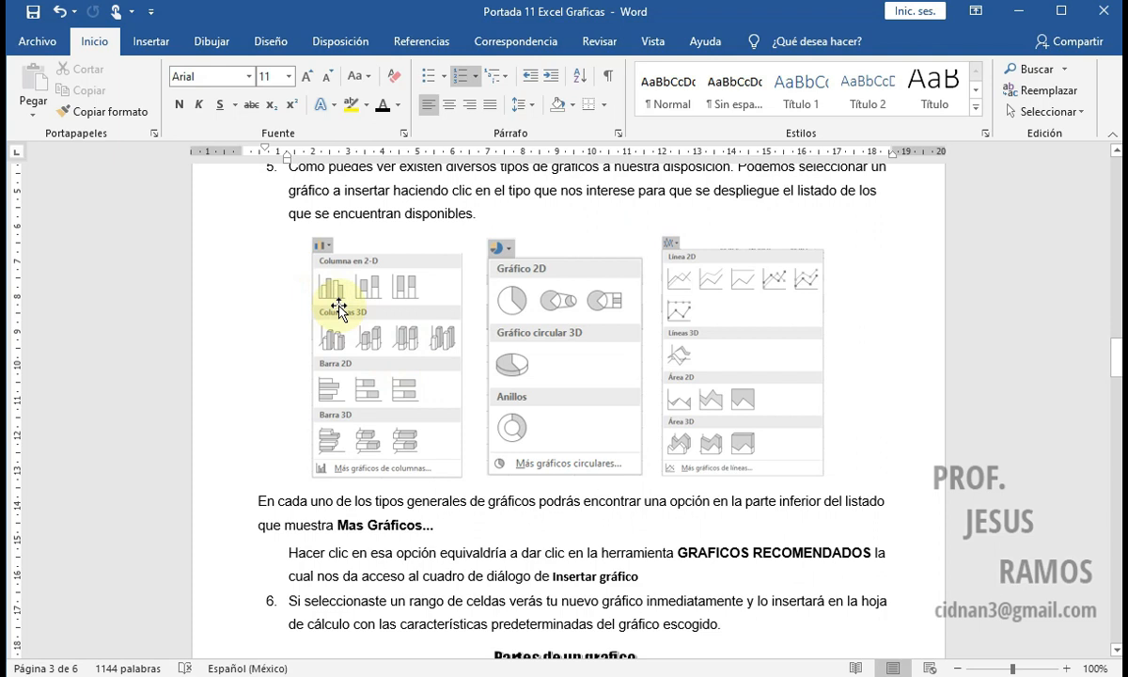
scroll(430, 333, "down", 3)
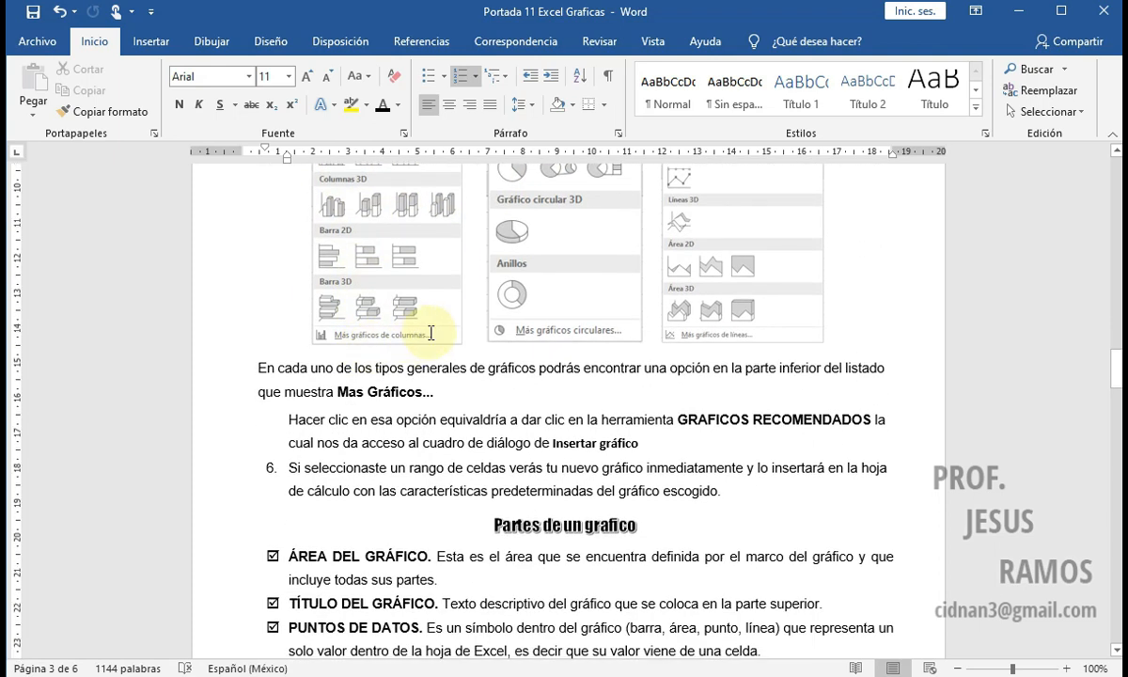
scroll(430, 333, "down", 4)
scroll(430, 332, "up", 3)
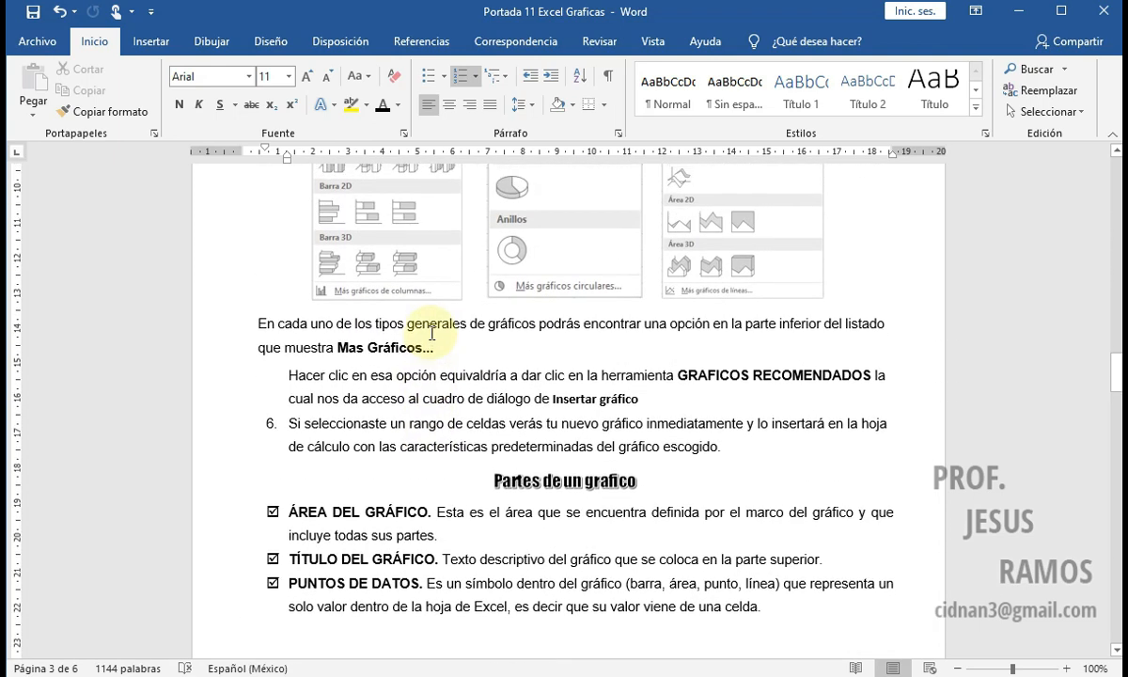
Step: Switch to the Libro1 workbook in Excel and select the Estado and clients table in A1:B7
left_click(653, 676)
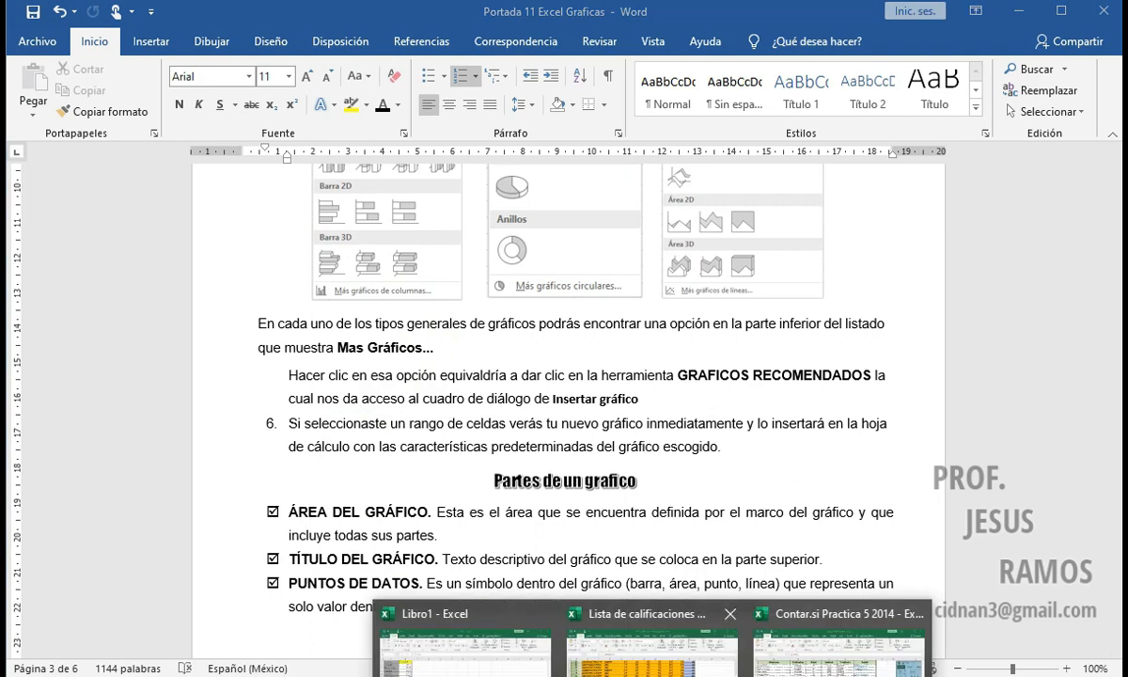
left_click(461, 649)
left_click(252, 386)
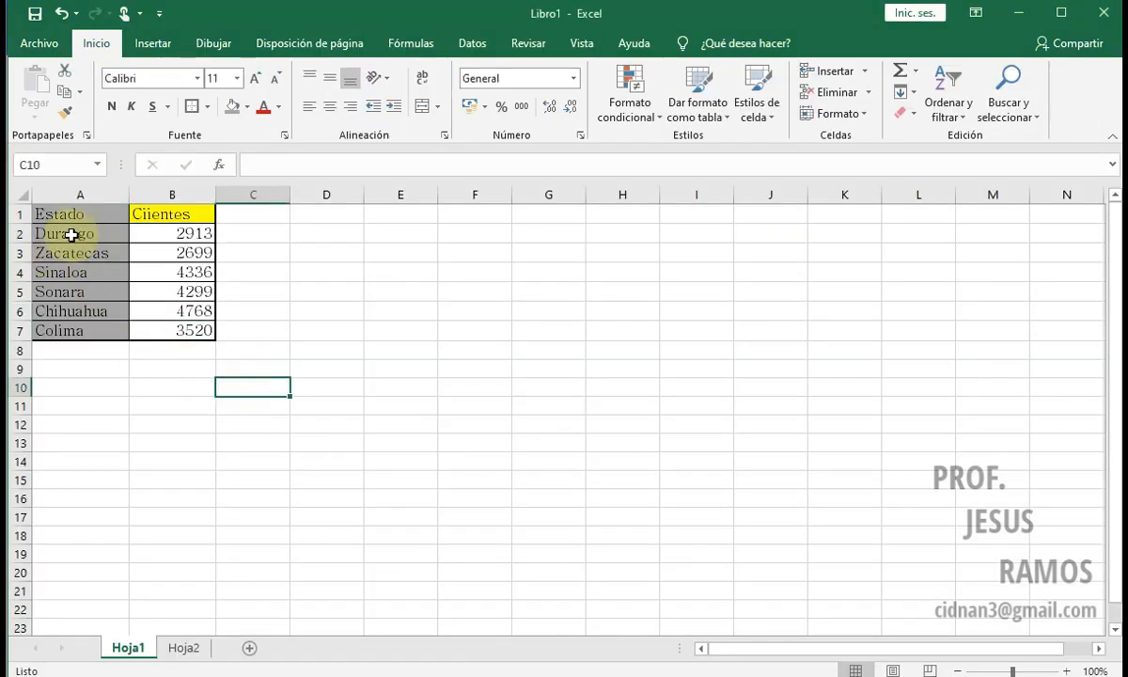
left_click(93, 381)
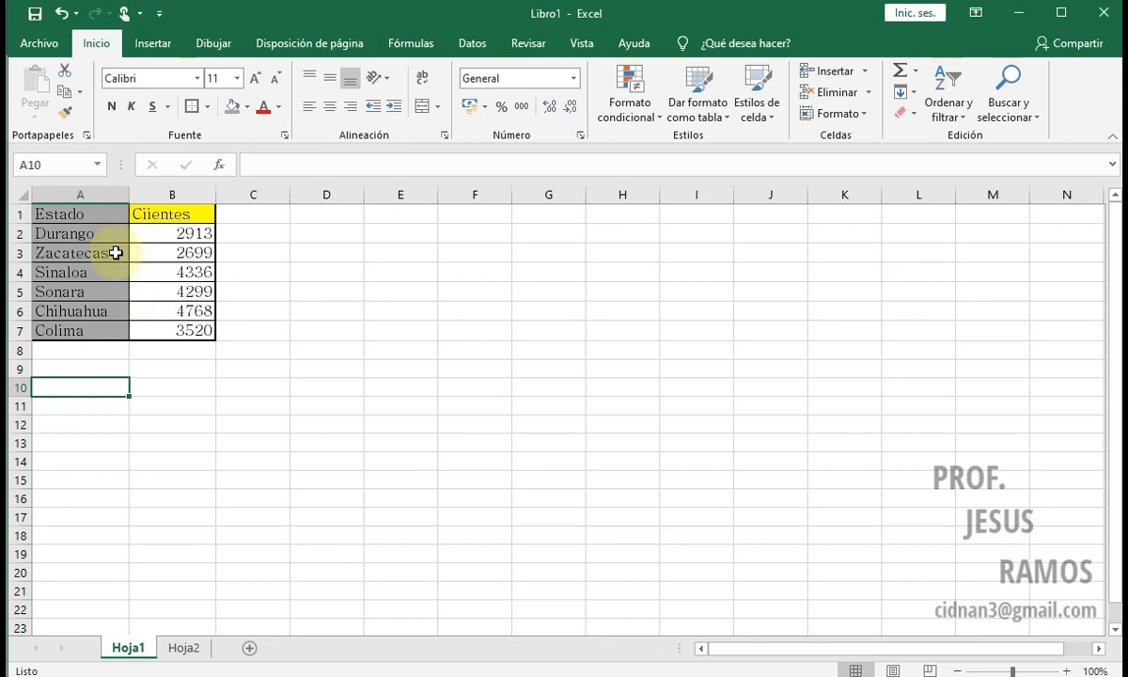
left_click_drag(80, 209, 166, 331)
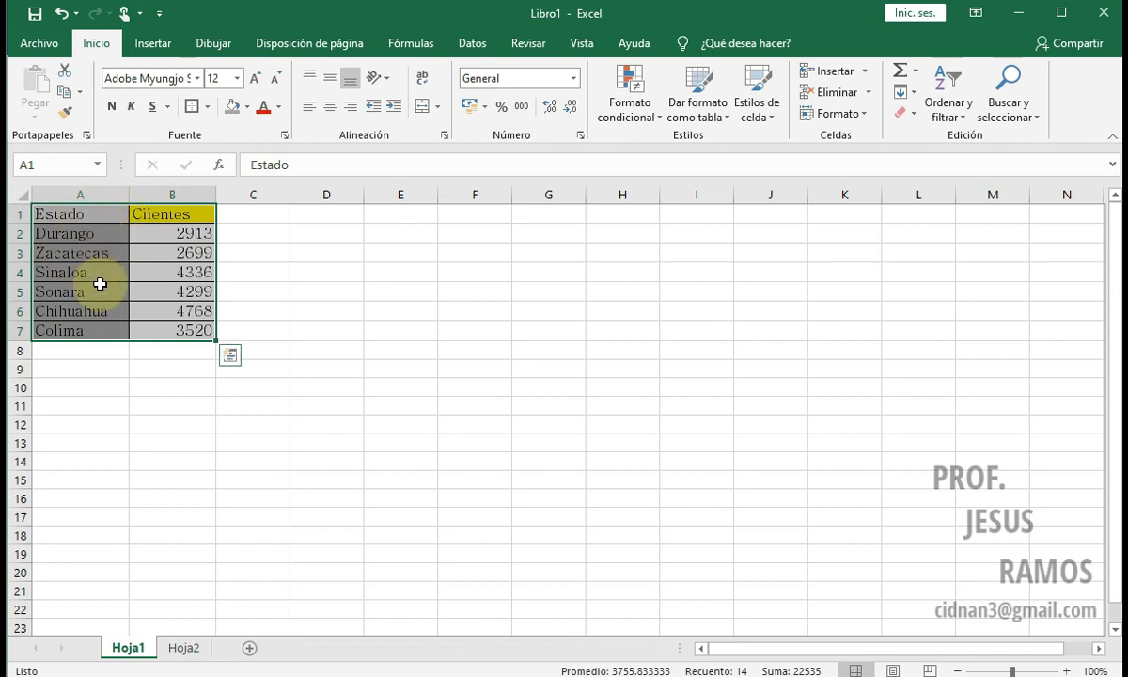
Step: Correct the spelling of the header in cell B1 to "Clientes"
left_click(147, 212)
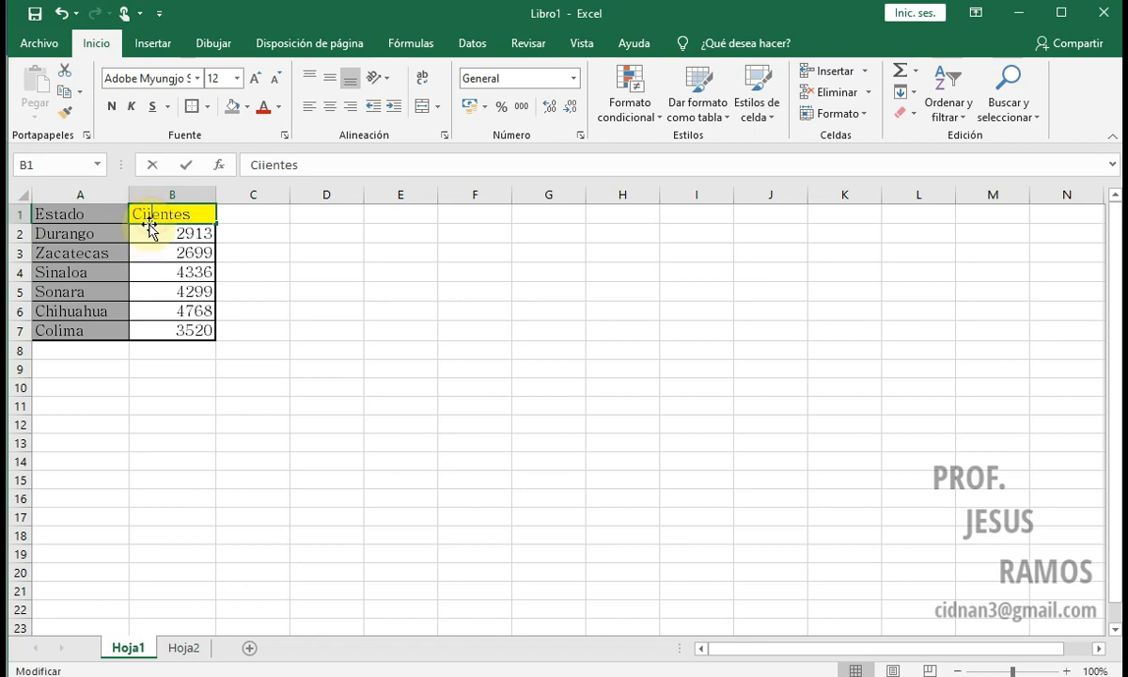
double_click(148, 213)
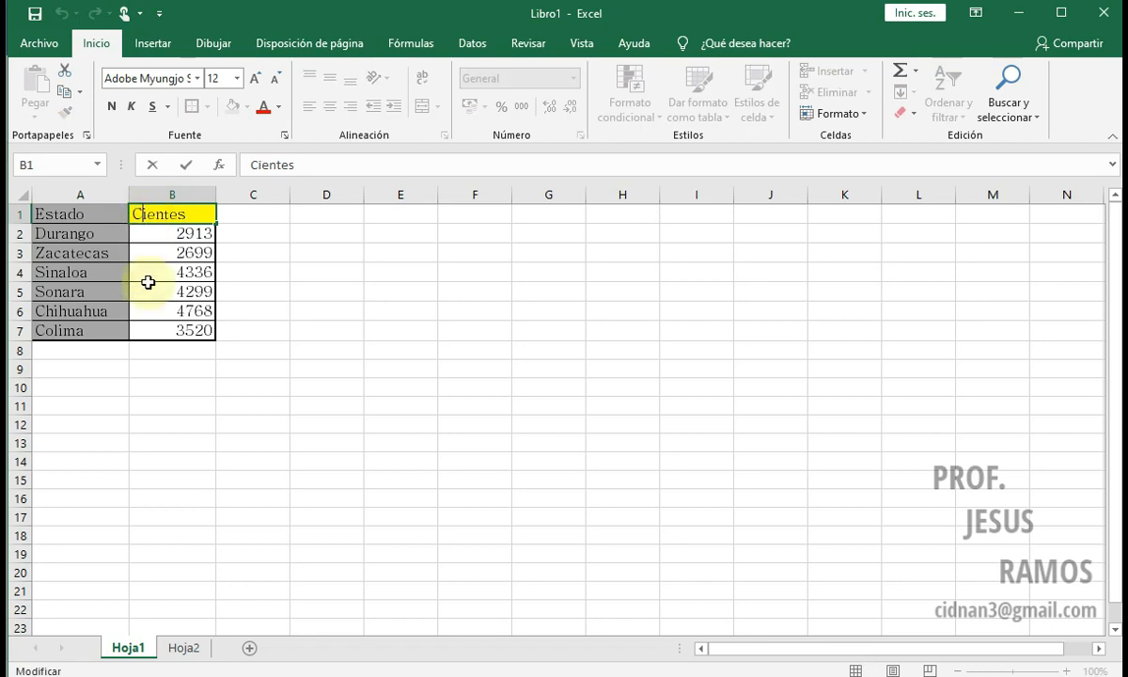
left_click(207, 294)
Step: Select the table A1:B7 and review the recommended charts that Excel offers for it
left_click_drag(78, 217, 156, 324)
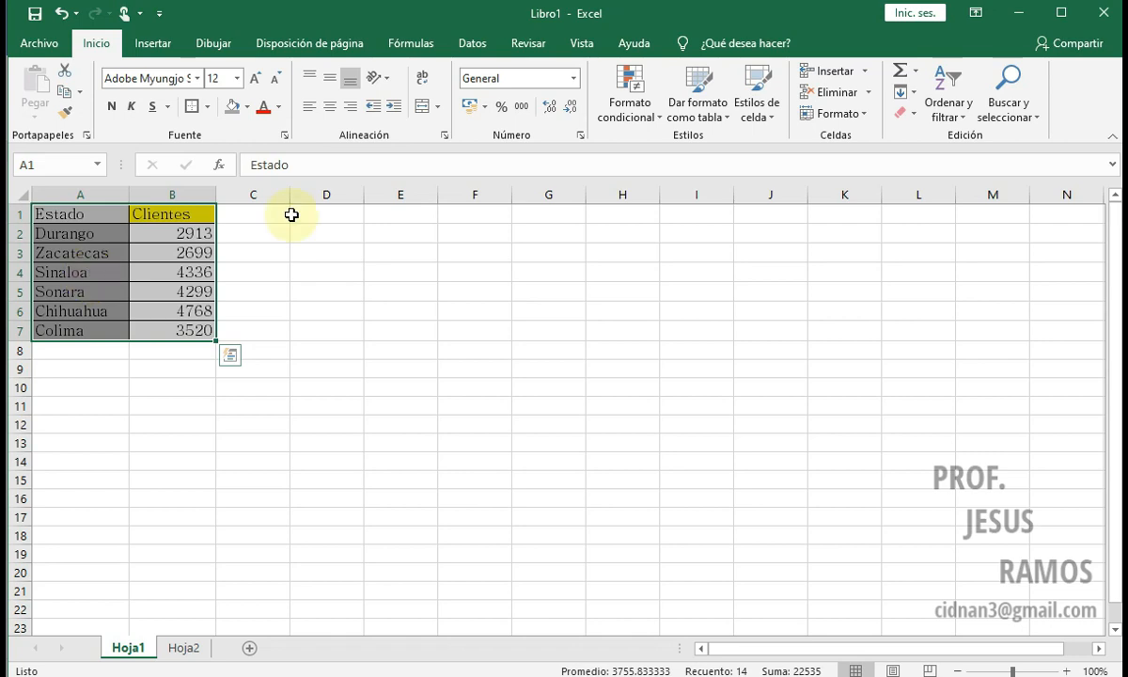
left_click(155, 45)
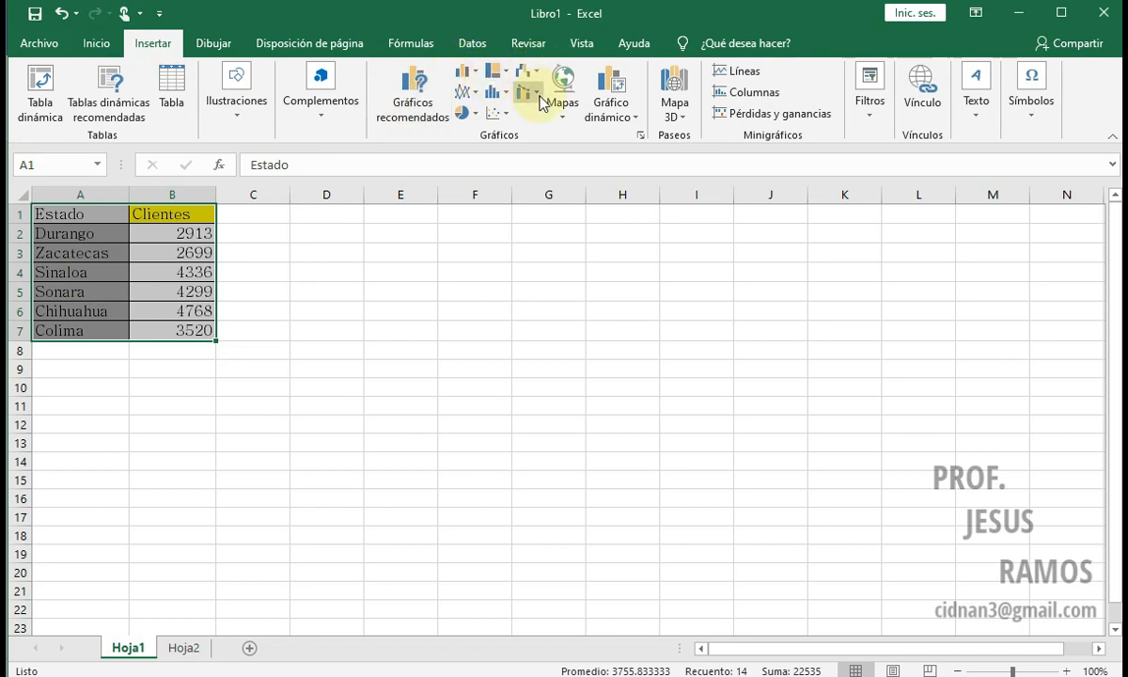
left_click(413, 97)
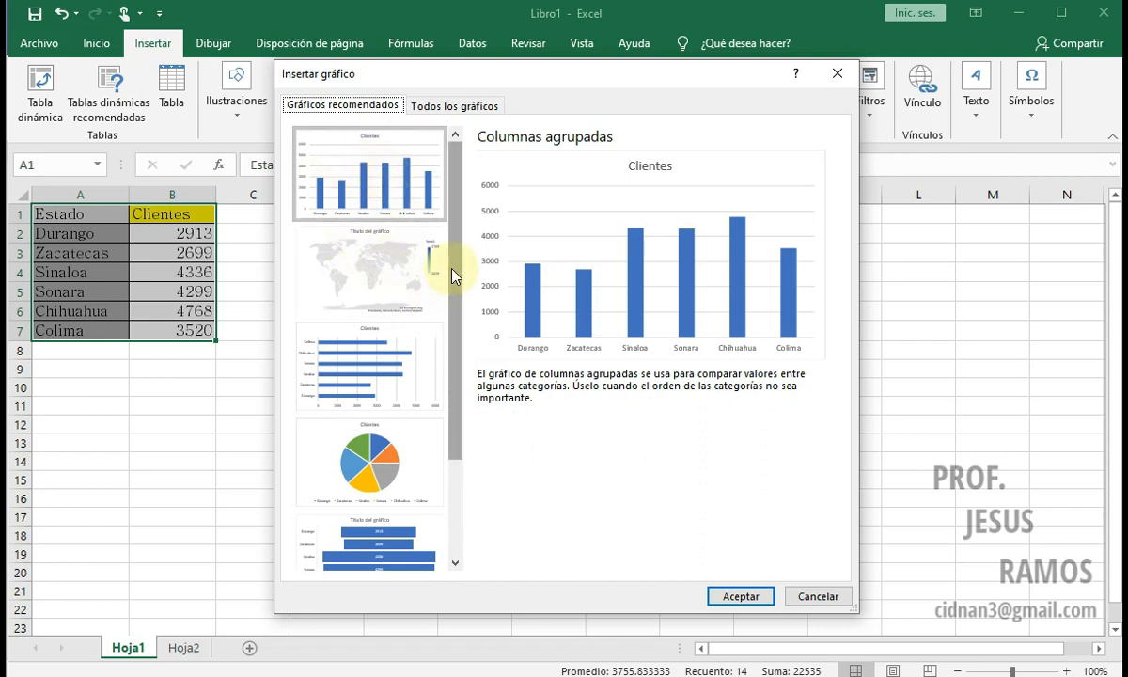
scroll(443, 272, "down", 1)
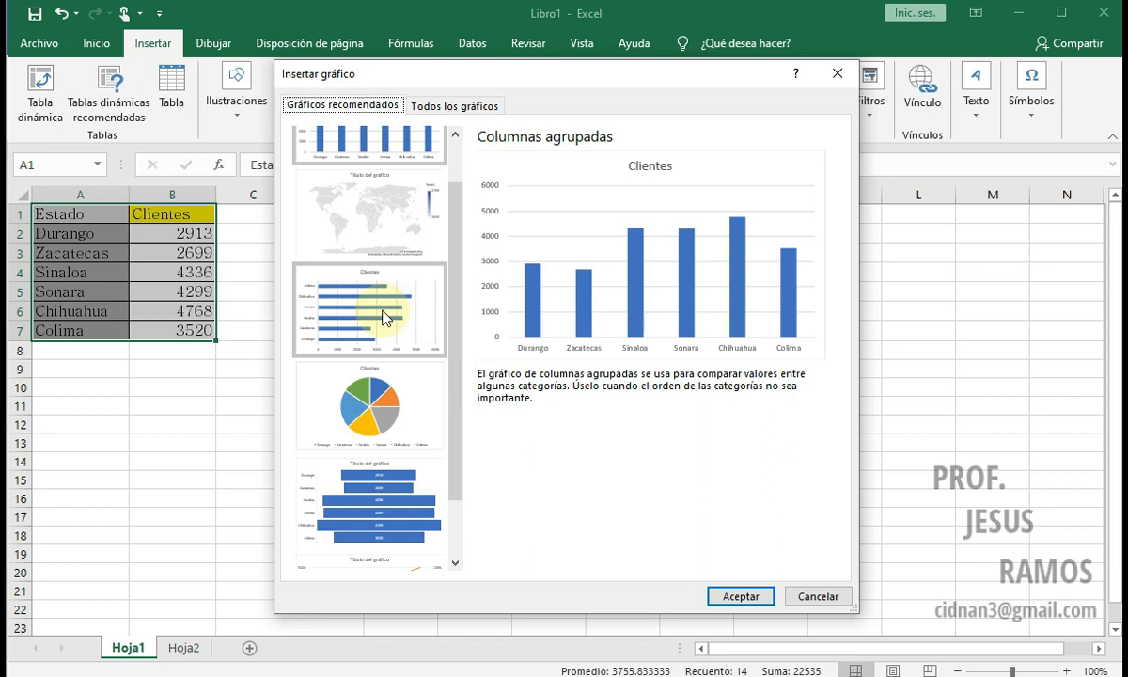
scroll(395, 197, "down", 2)
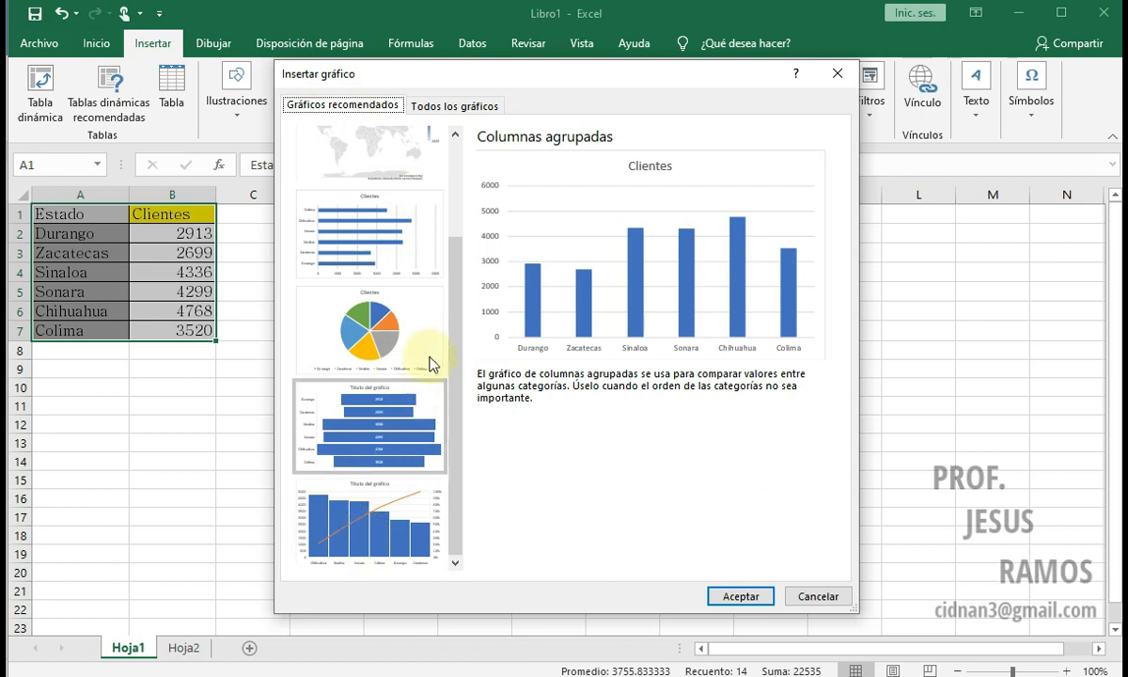
Step: Browse all chart types for the table, previewing Líneas, Circular, Barras and Rectángulos
left_click(434, 107)
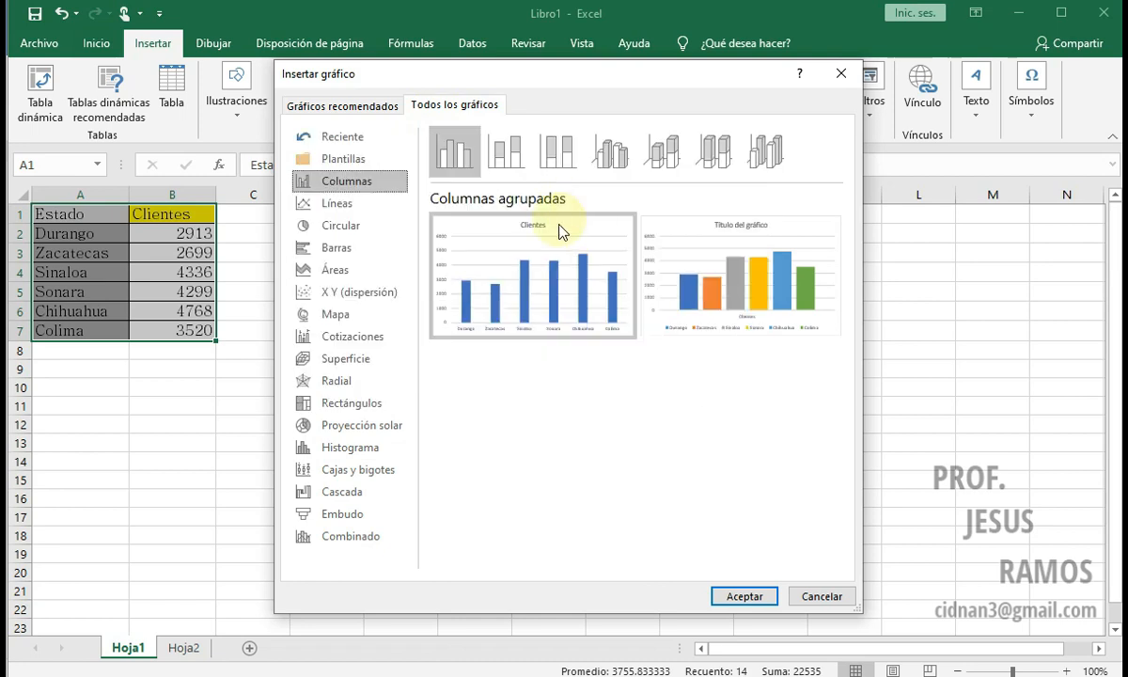
left_click(348, 203)
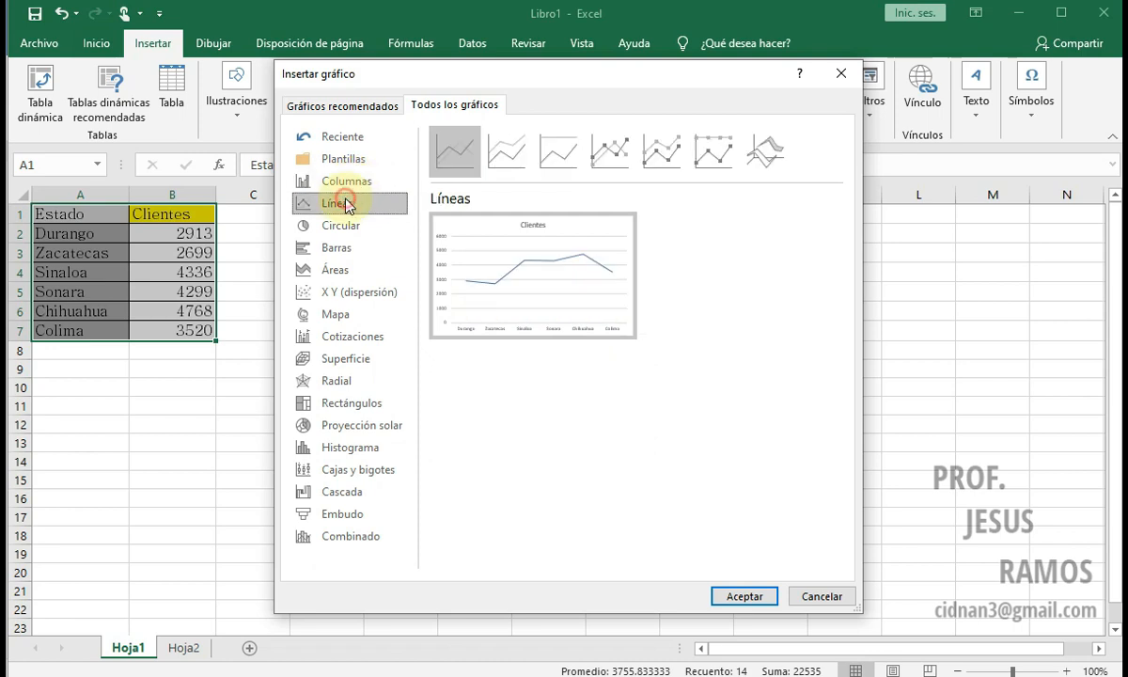
left_click(347, 226)
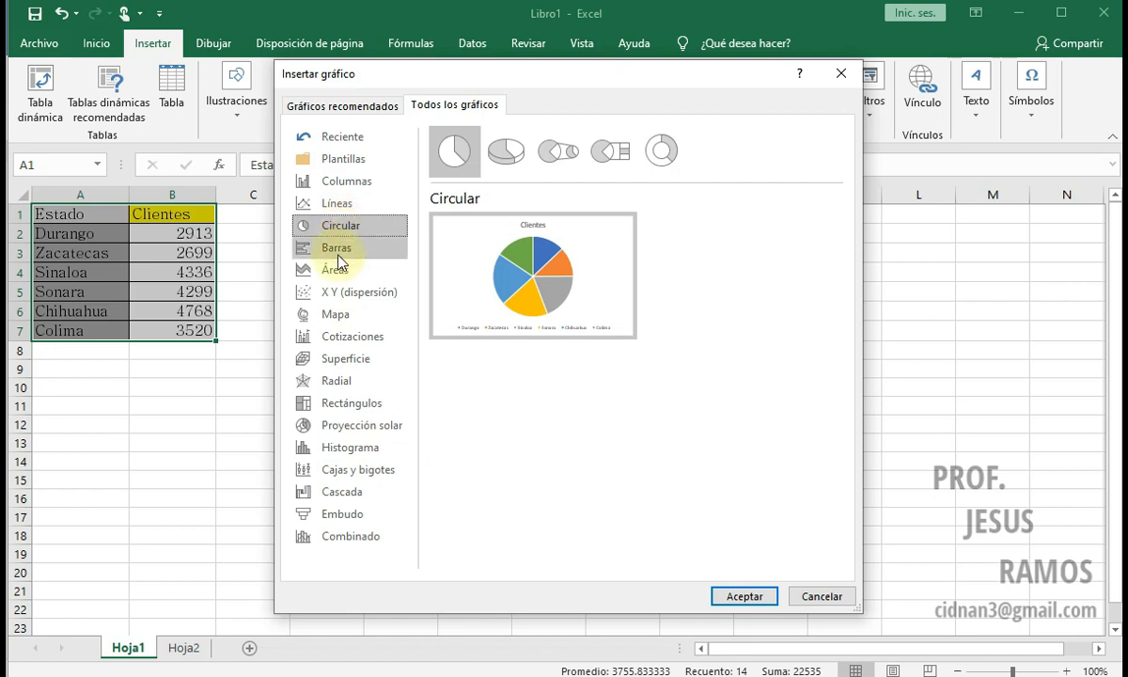
left_click(346, 248)
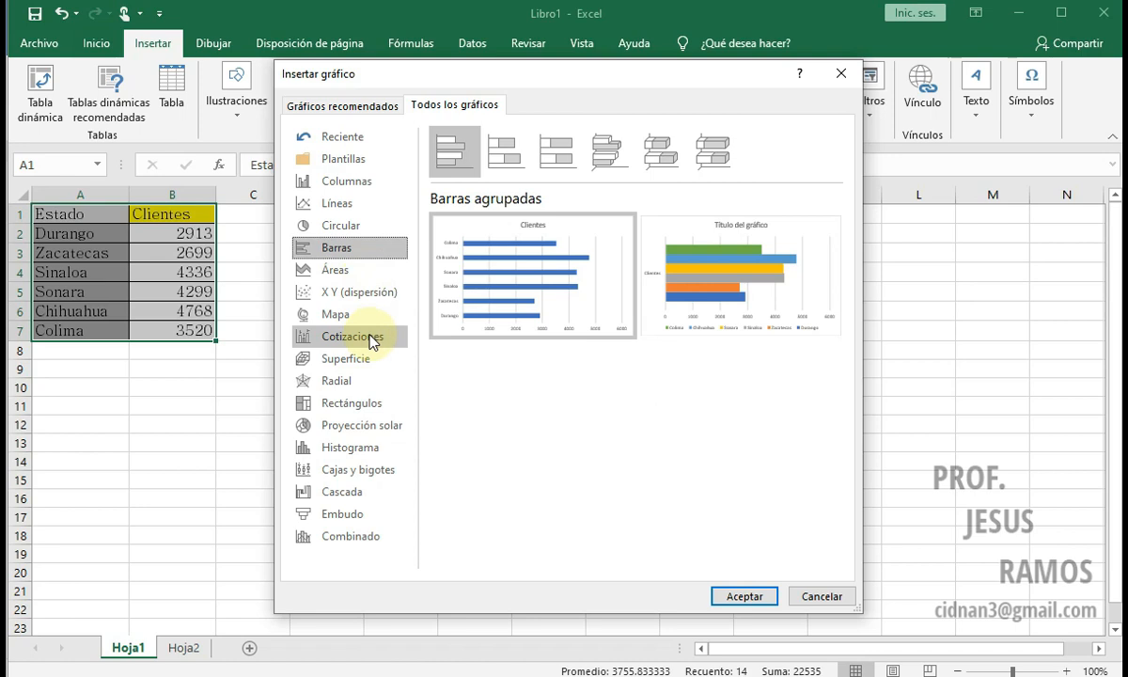
left_click(350, 403)
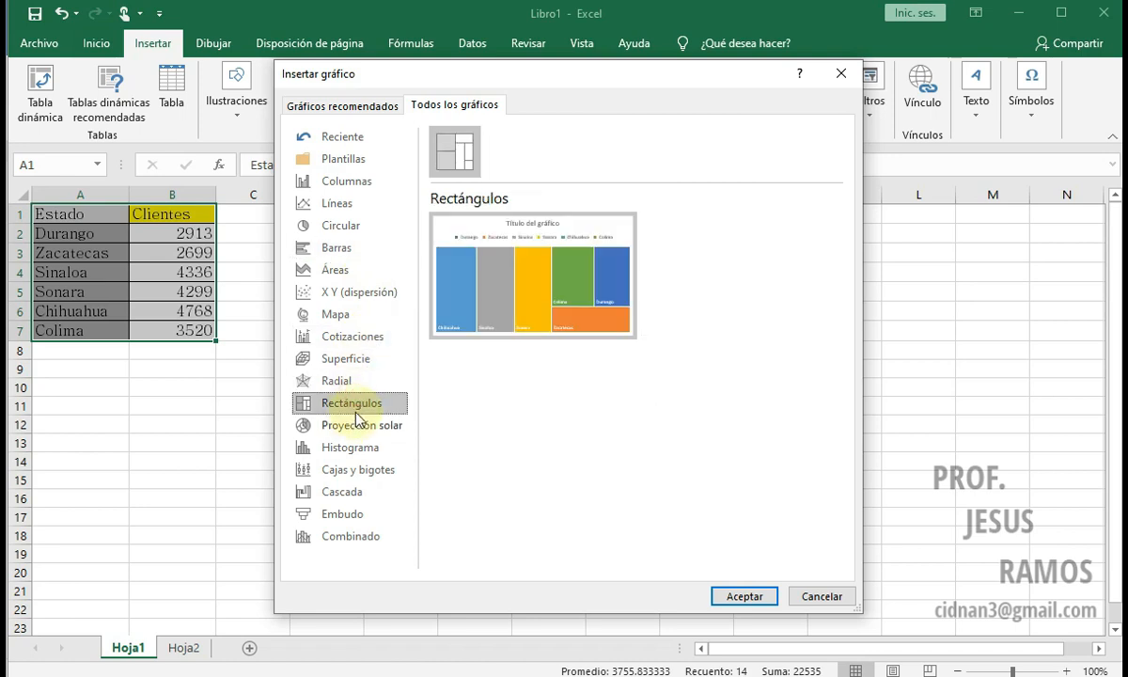
Step: Preview the column subtypes Columnas apiladas, Columna agrupada 3D, Columnas 3D and Columnas agrupadas, leaving the chart dialog without inserting any
left_click(338, 183)
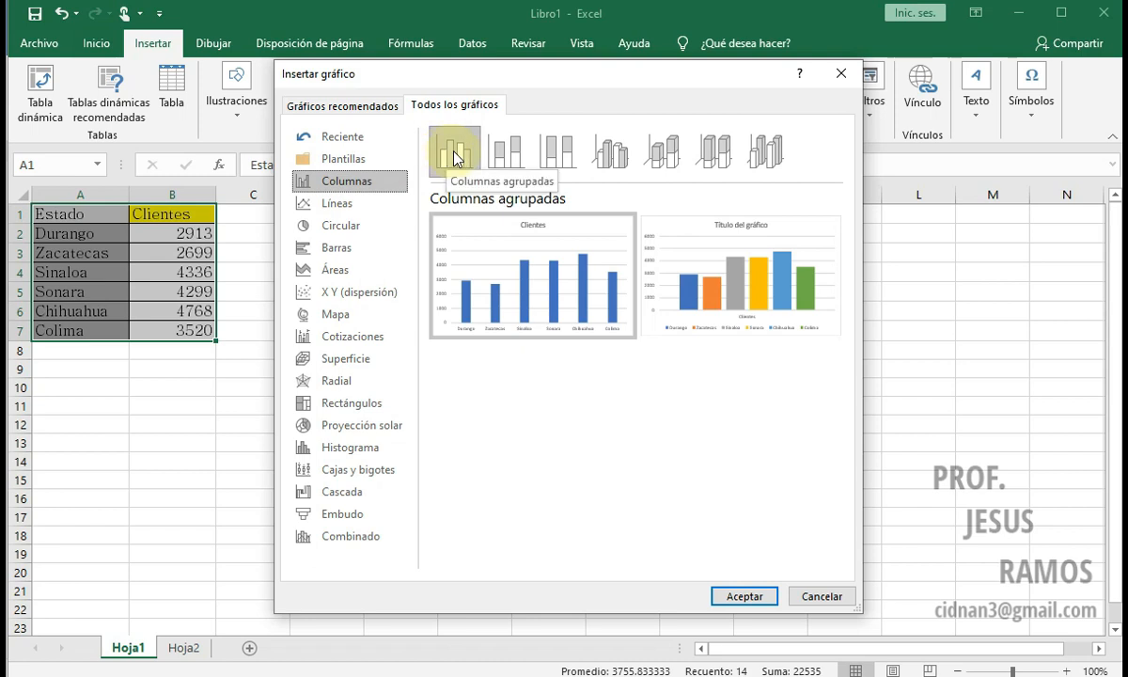
left_click(508, 153)
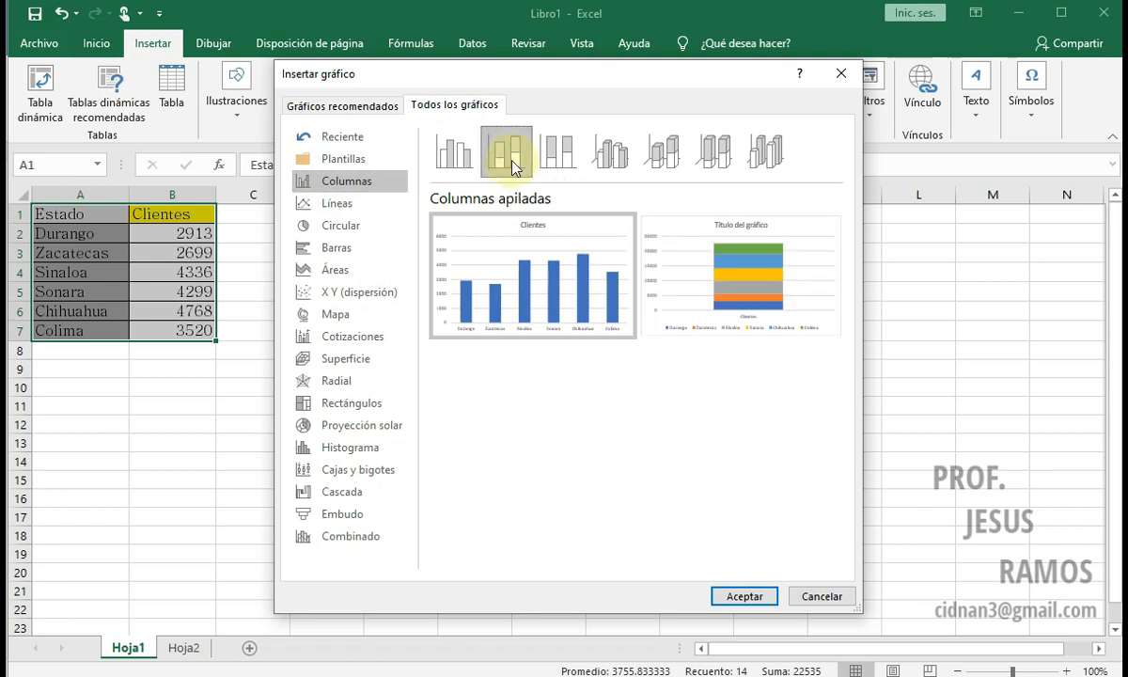
left_click(608, 165)
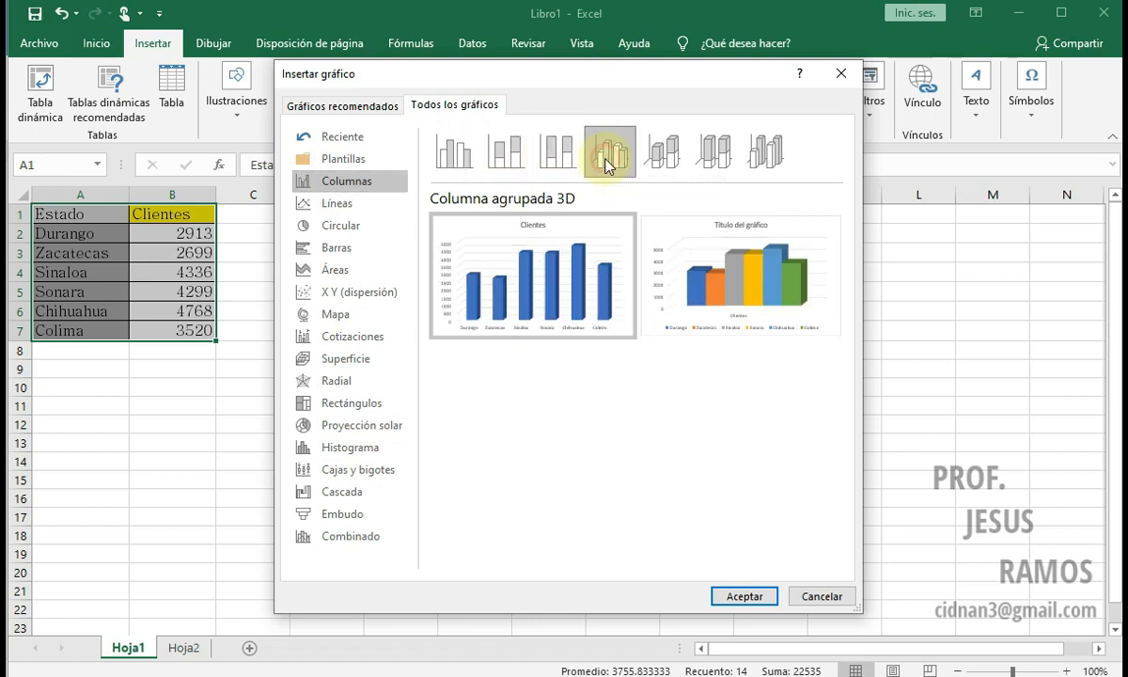
left_click(768, 164)
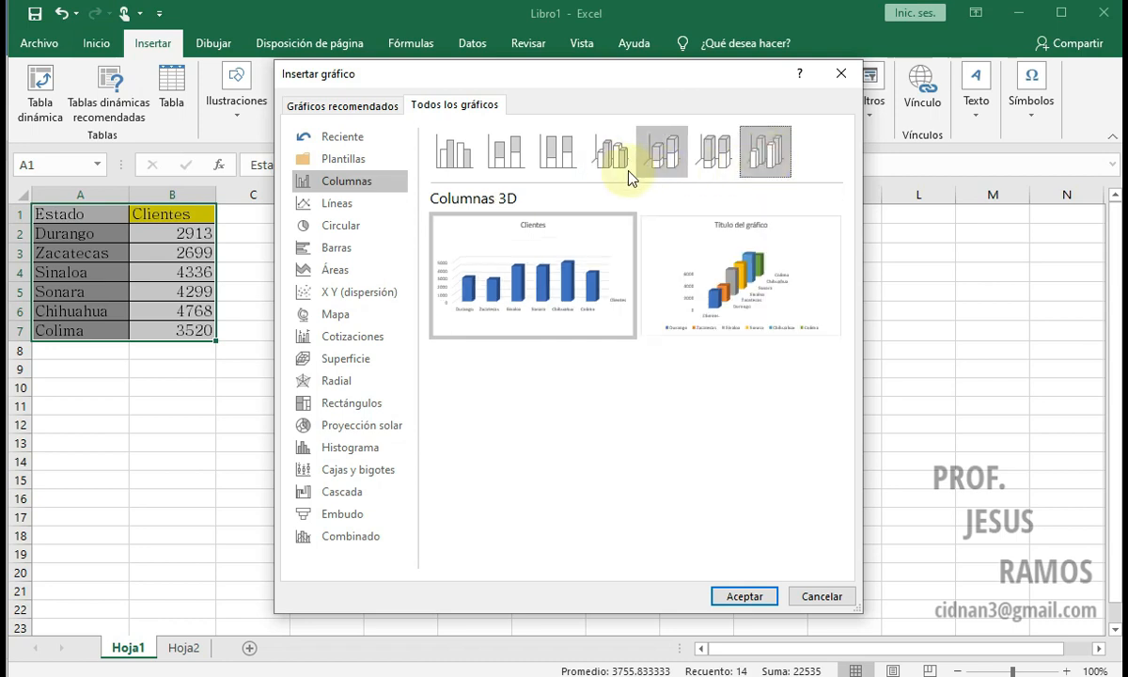
left_click(456, 166)
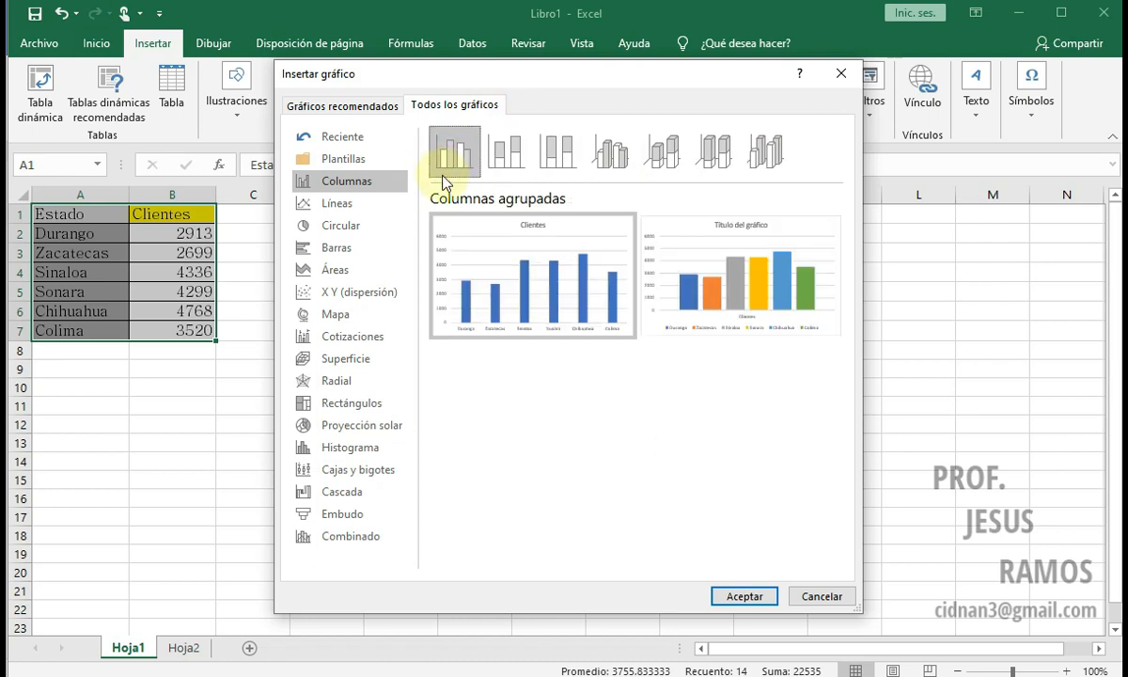
left_click(822, 596)
Step: Insert a 2-D clustered column chart from the Estado and Clientes table in A1:B7
left_click(475, 73)
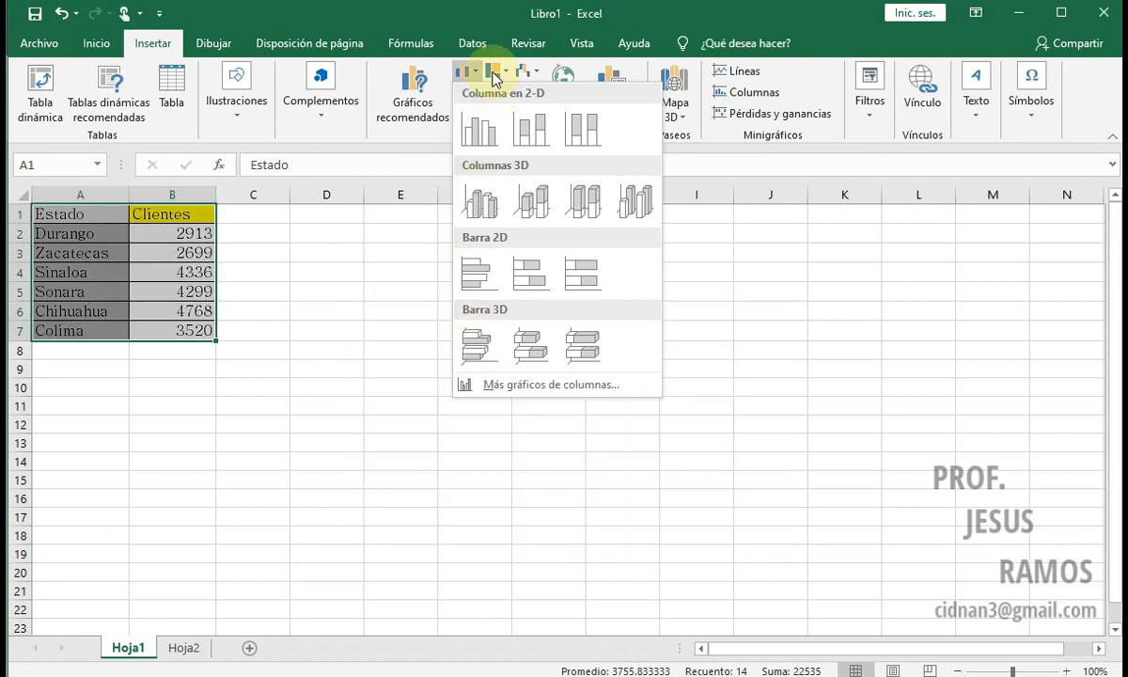
left_click(475, 130)
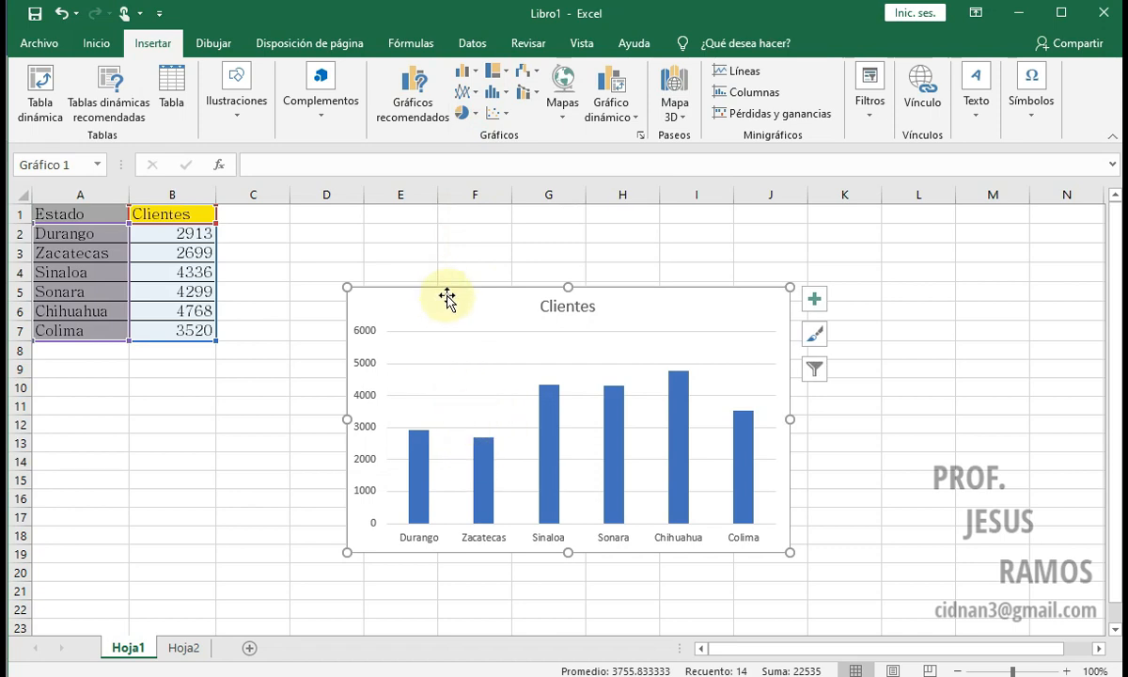
Step: Move the chart beside the table, starting in column C near row 1, and enlarge it to about 14.37 by 8.73 cm
left_click_drag(454, 286, 387, 235)
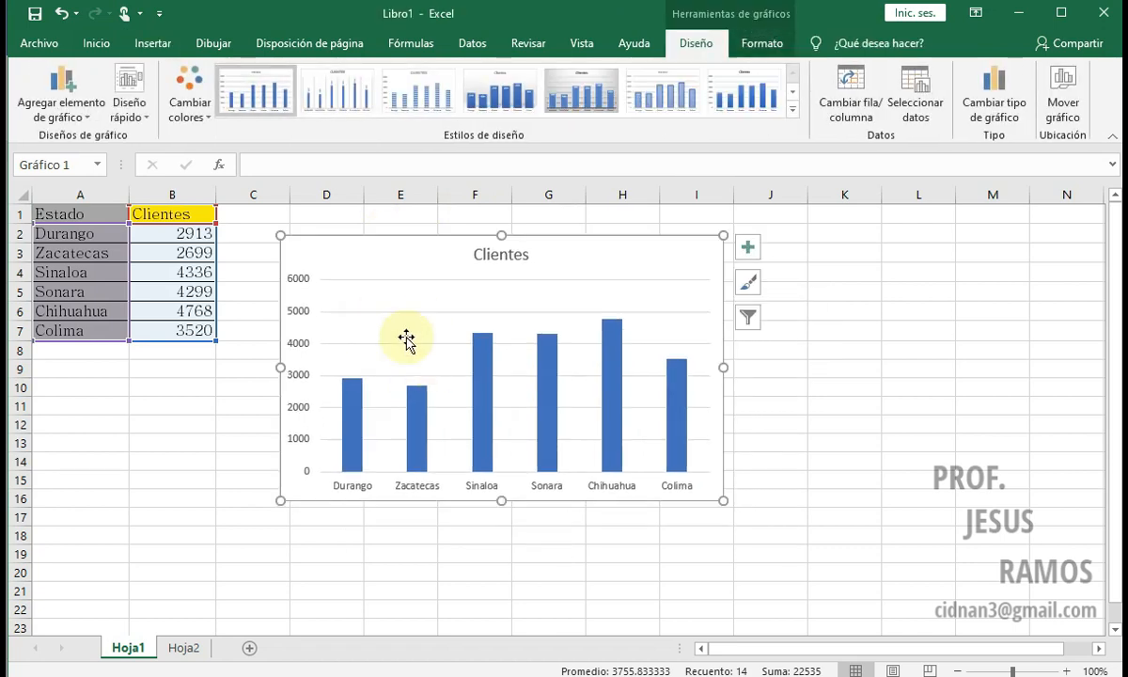
mouse_move(404, 244)
left_mouse_down()
mouse_move(445, 284)
mouse_move(401, 244)
mouse_move(374, 243)
mouse_move(403, 229)
mouse_move(392, 234)
left_mouse_up()
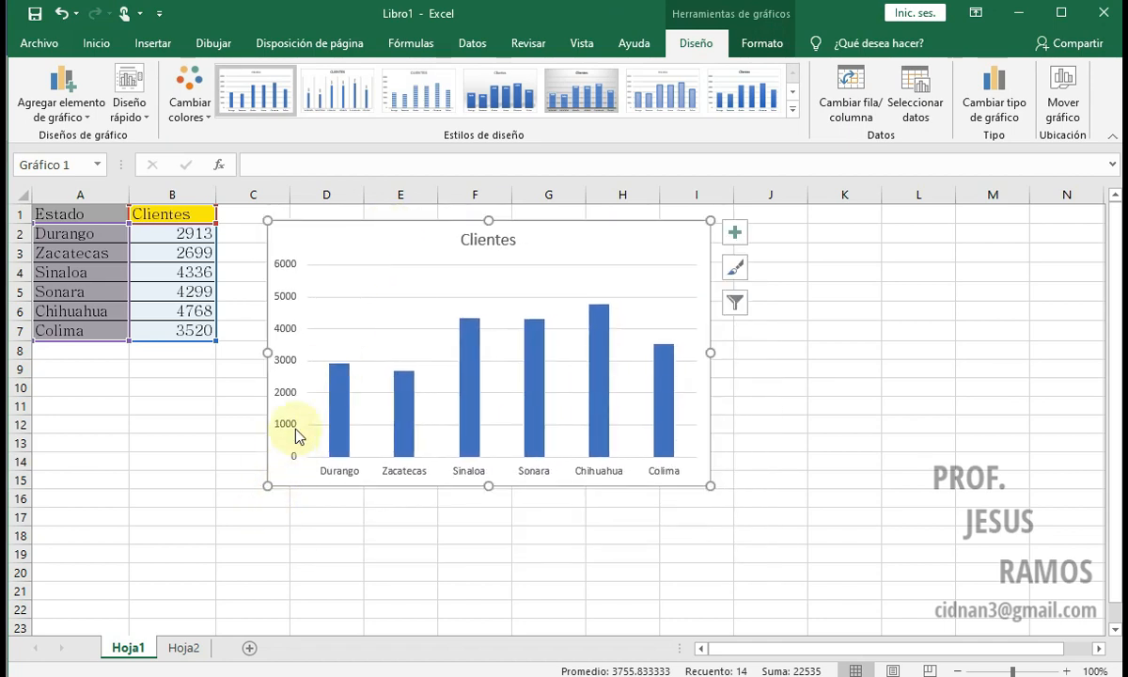
mouse_move(360, 226)
left_mouse_down()
mouse_move(335, 261)
mouse_move(339, 216)
left_mouse_up()
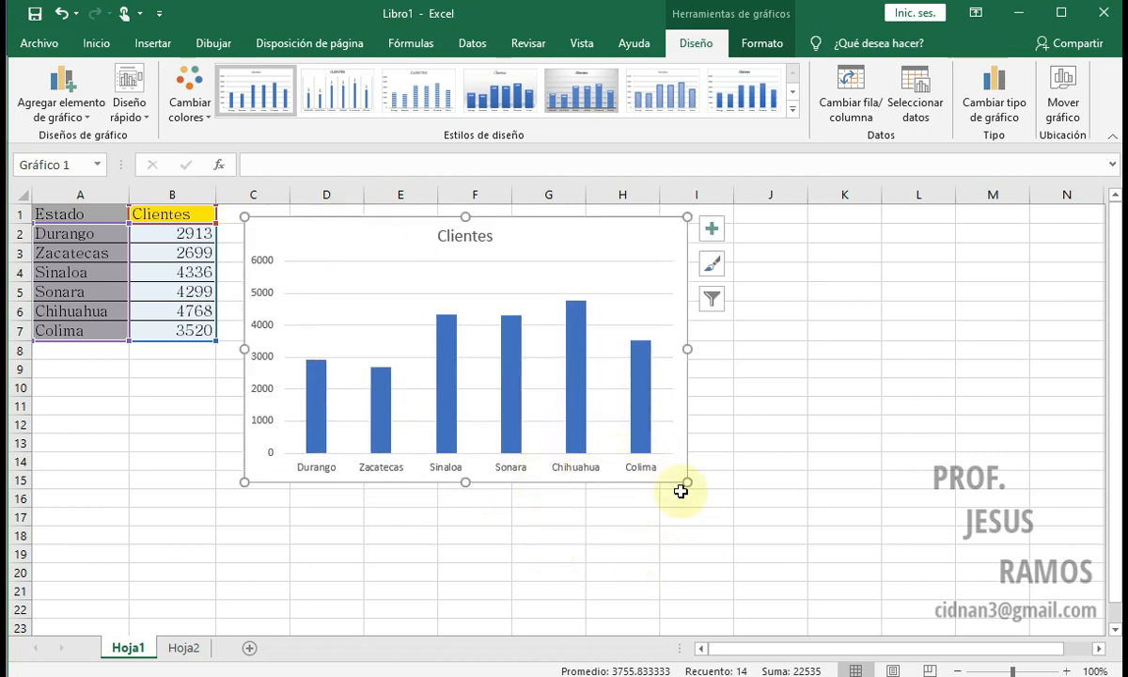
left_click_drag(684, 483, 777, 520)
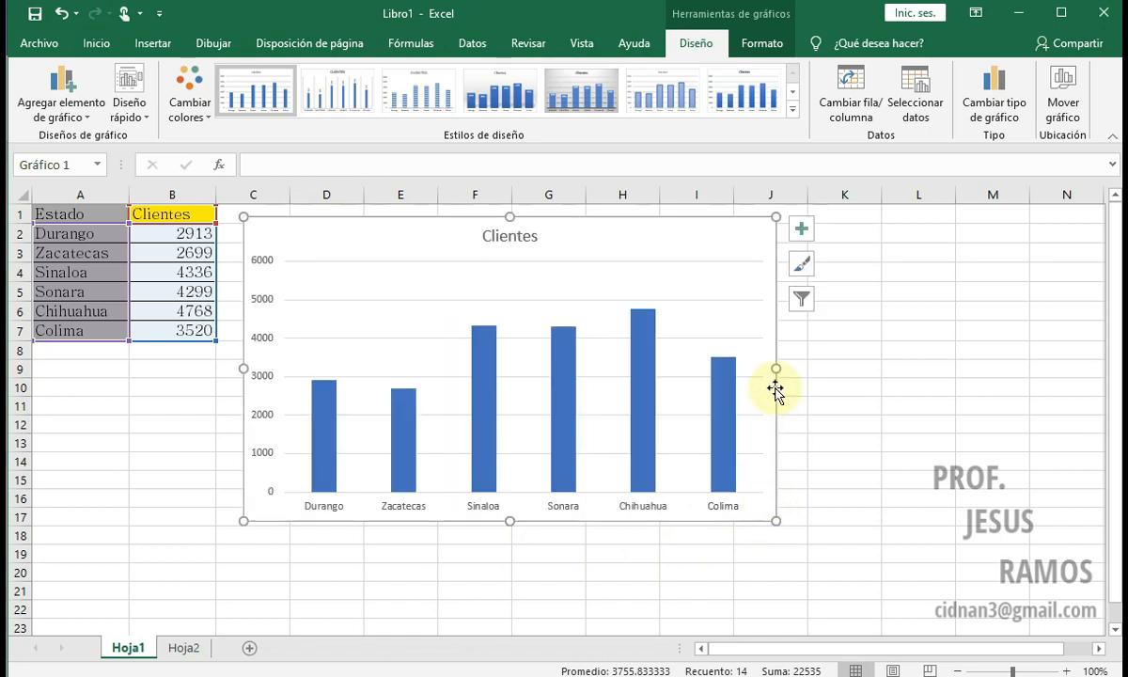
left_click_drag(777, 367, 746, 367)
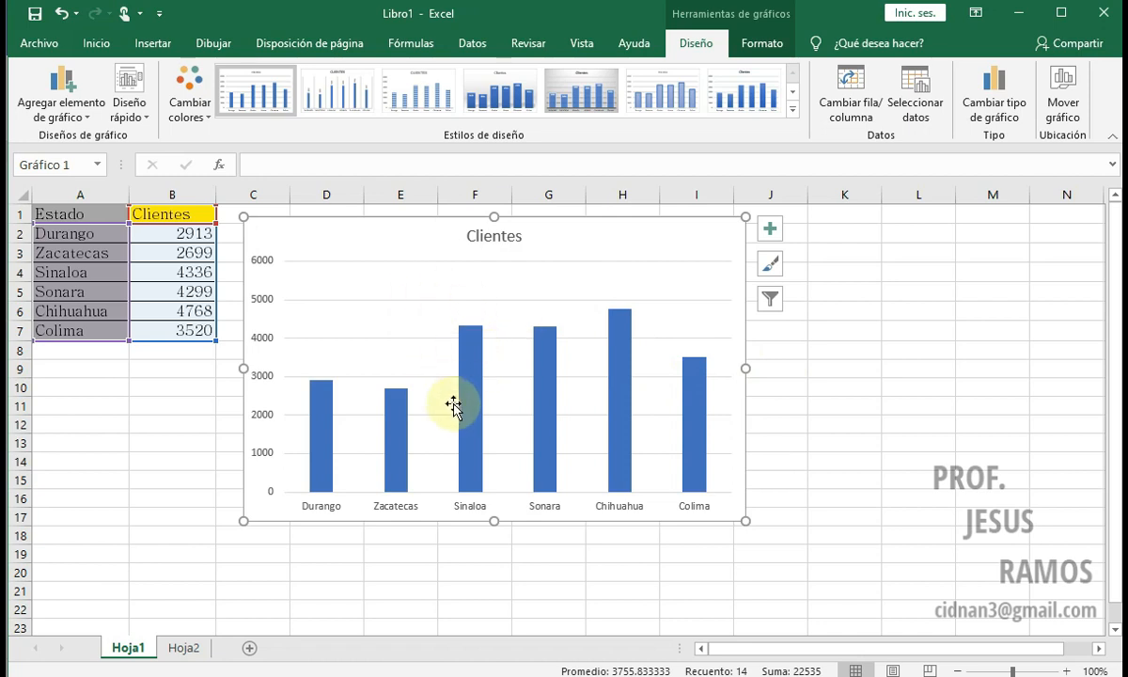
Step: Switch to the Word document Portada 11 Excel Graficas and read the section "Partes de un grafico" through its labelled example chart
key("alt+Tab")
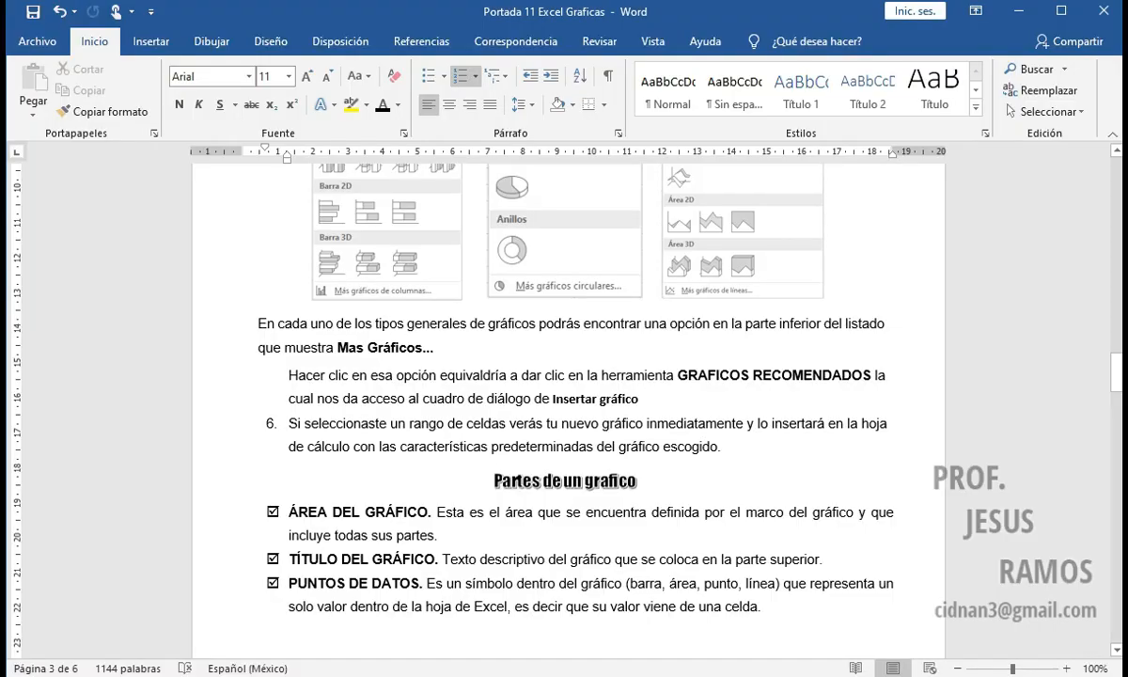
scroll(495, 567, "down", 5)
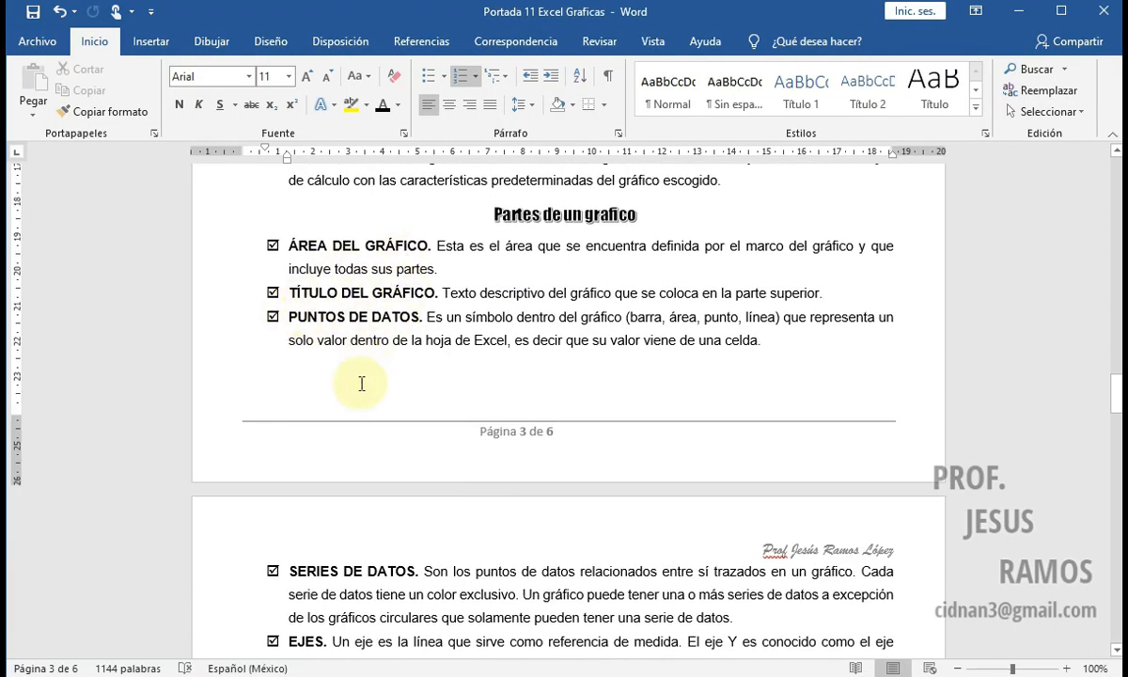
scroll(364, 383, "down", 3)
scroll(300, 489, "down", 2)
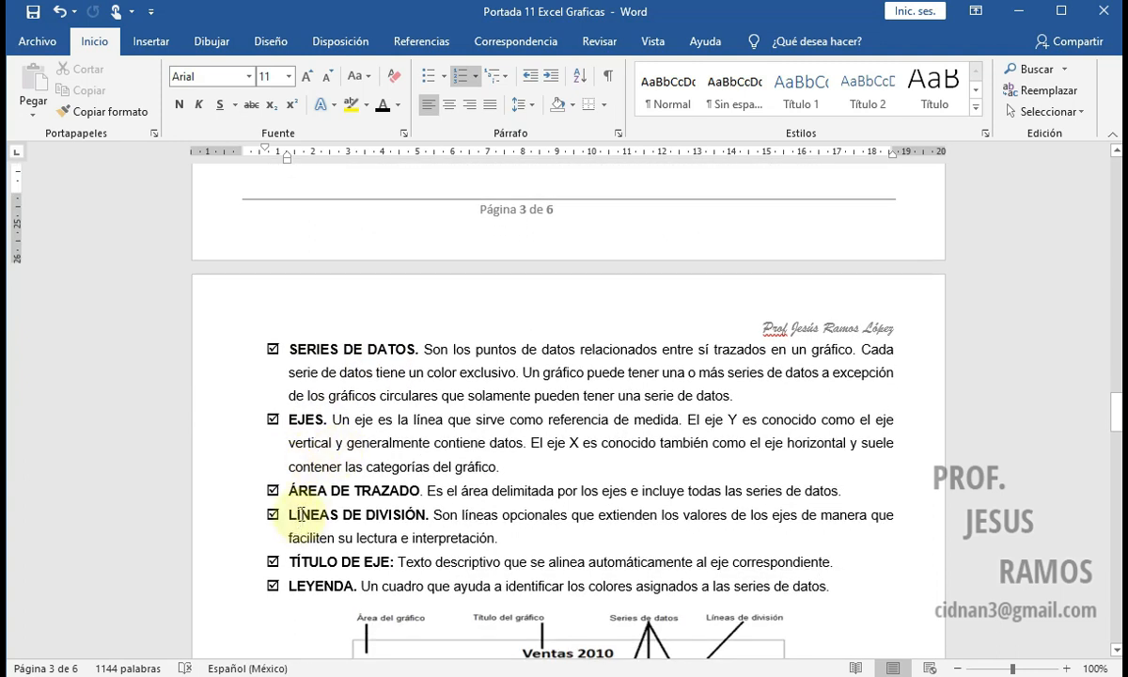
scroll(316, 490, "down", 2)
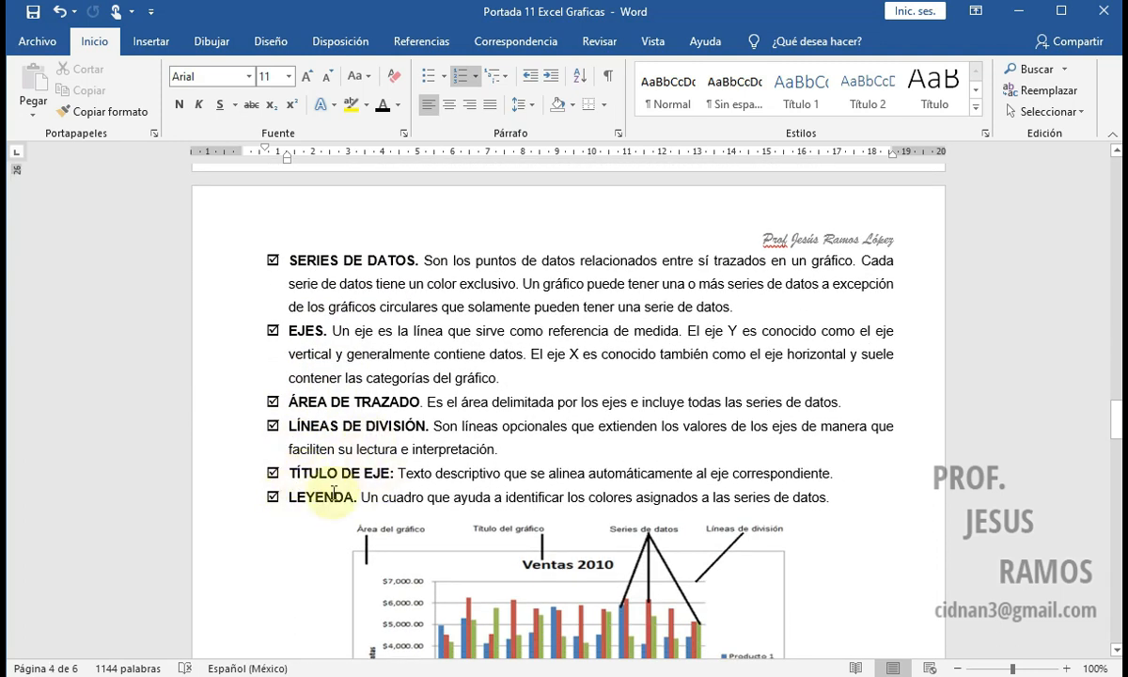
scroll(335, 498, "down", 2)
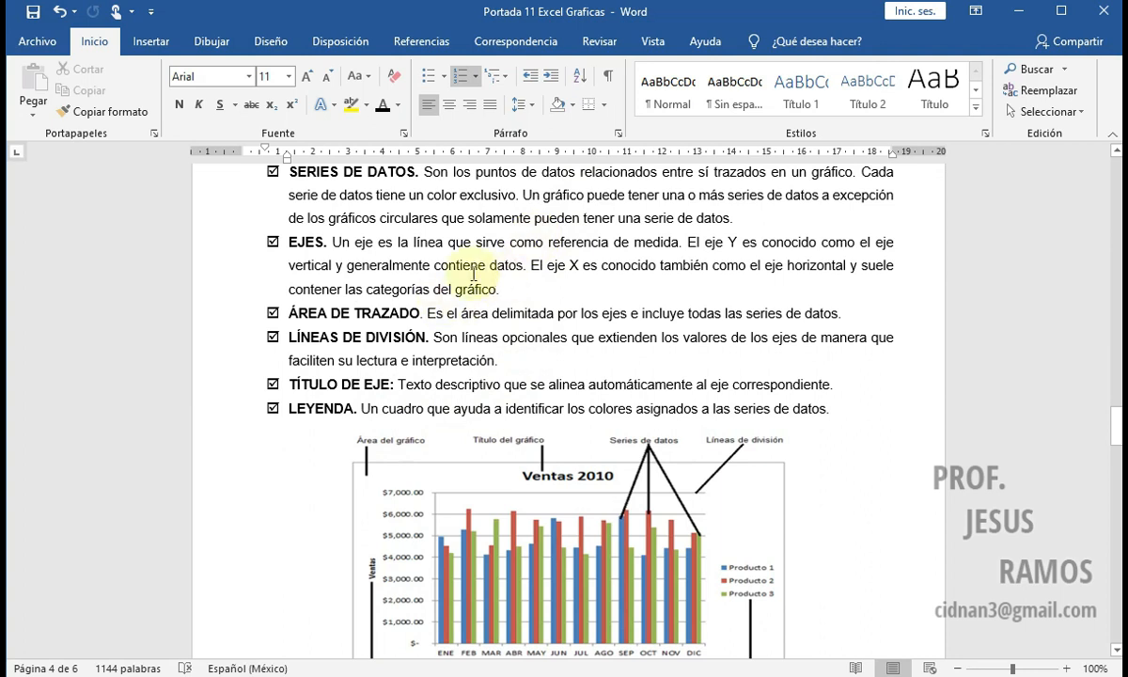
Step: Return to the Excel workbook Libro1 and identify the chart's Área del gráfico and Área de trazado by selecting each
left_click(651, 675)
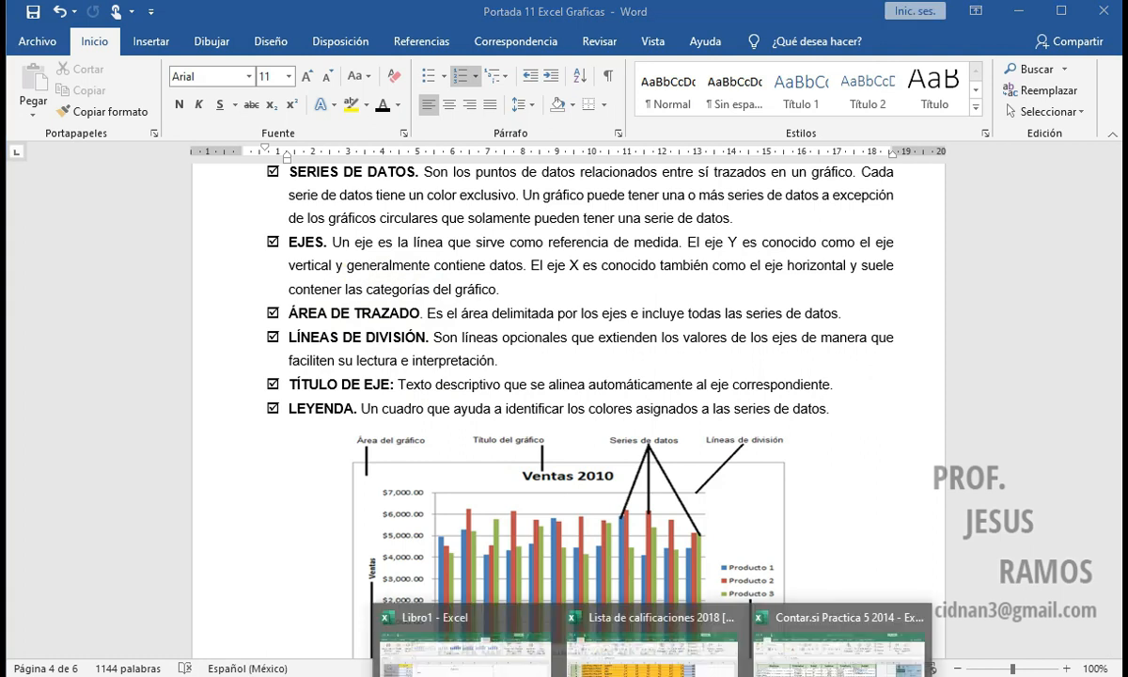
left_click(460, 639)
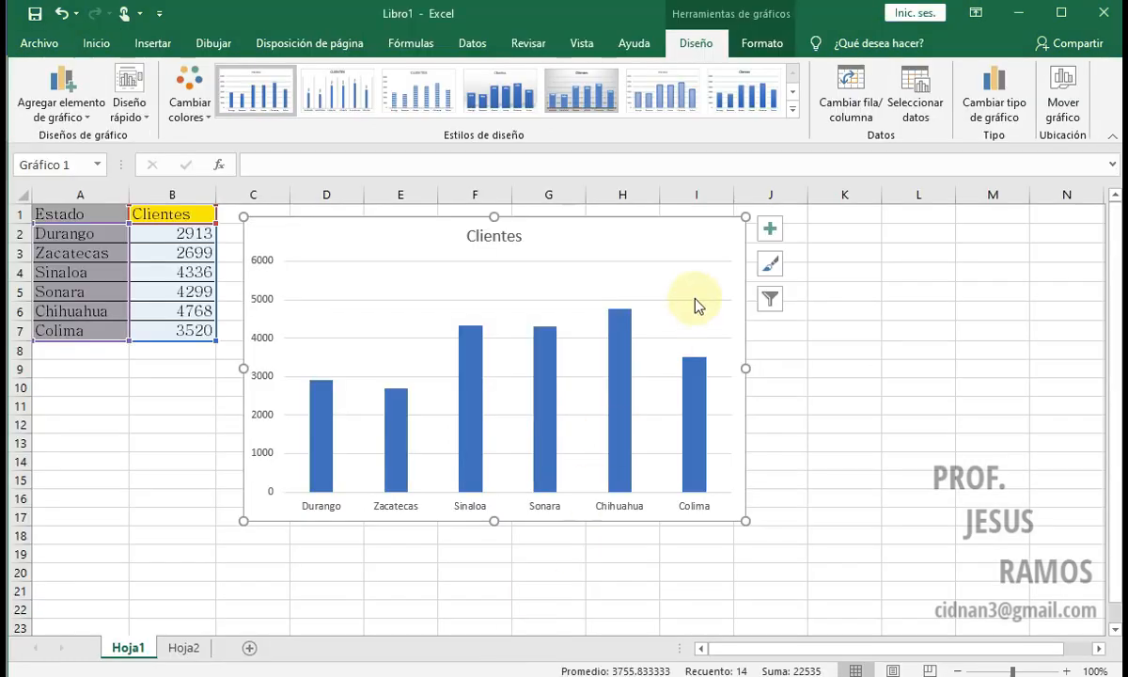
left_click(677, 218)
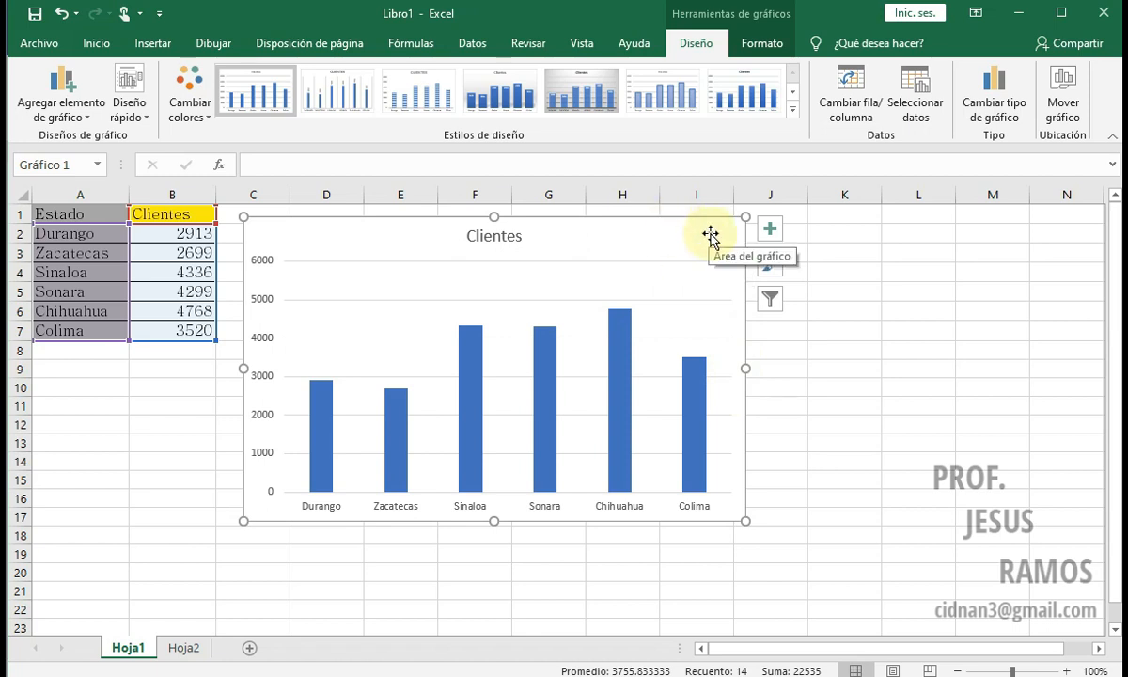
left_click(859, 399)
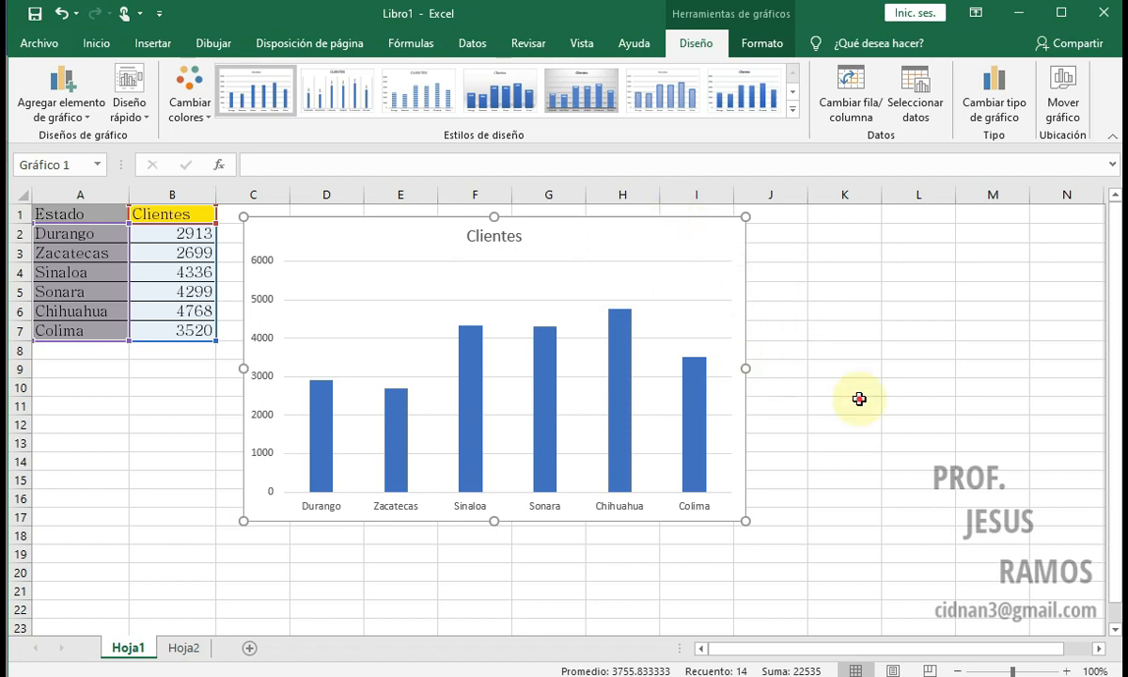
left_click(698, 266)
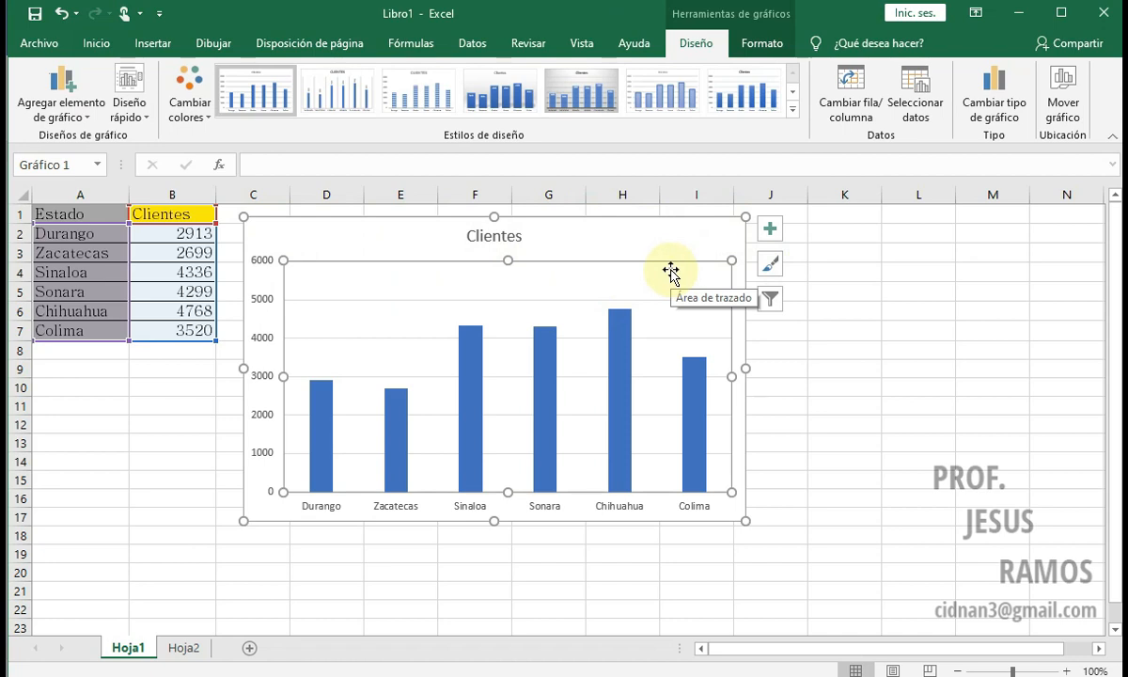
left_click(707, 226)
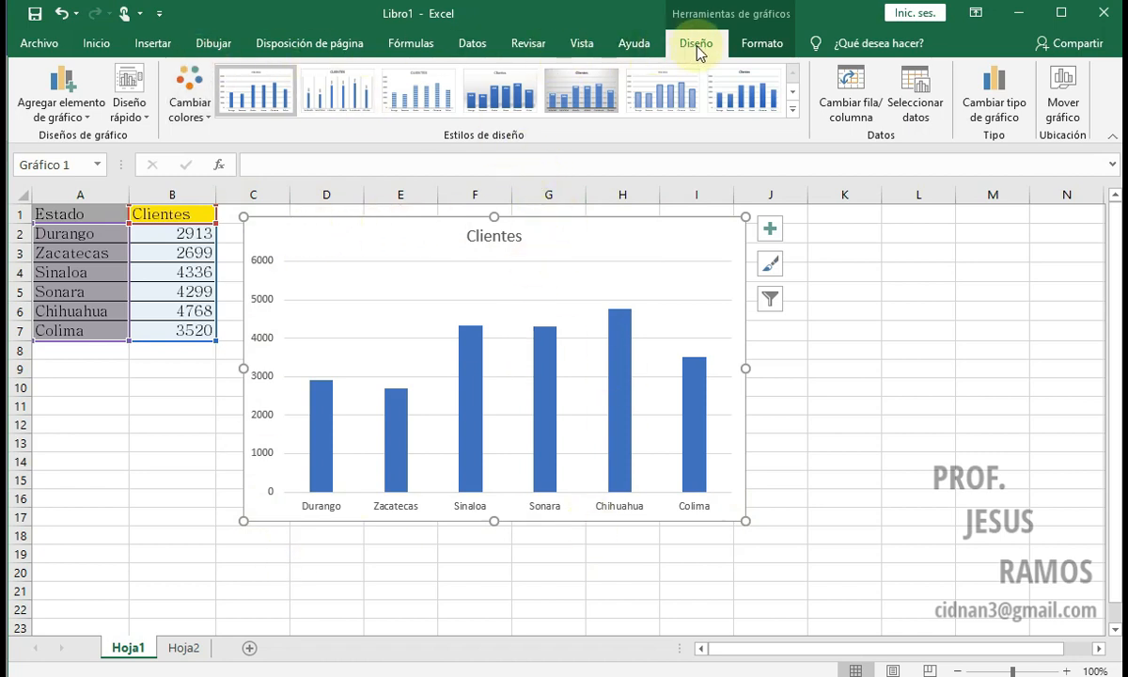
Step: Review the chart's list of formattable elements, selecting Área de trazado, Eje Horizontal (Categoría) and Eje Vertical (Valor) from it
left_click(752, 47)
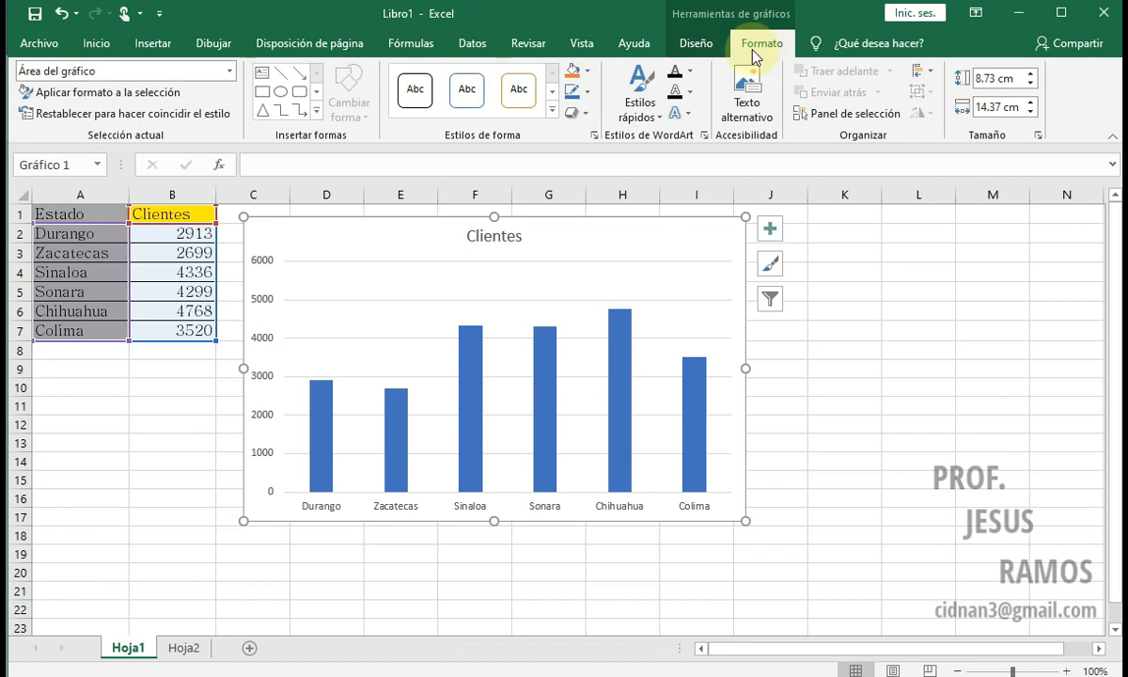
left_click(232, 74)
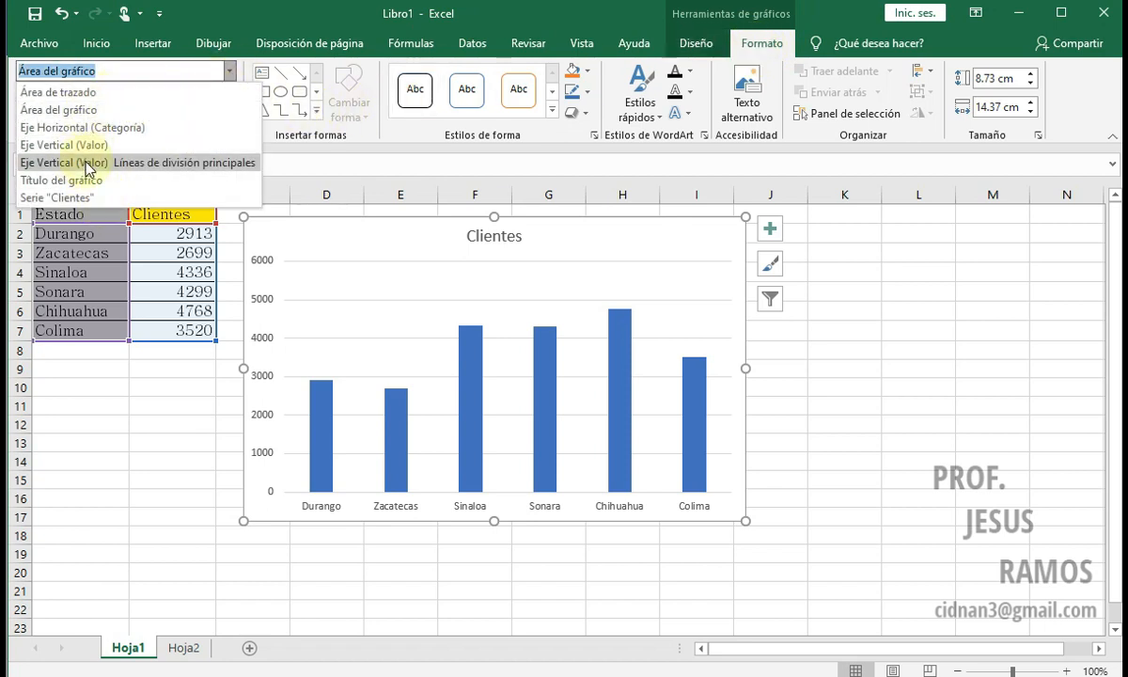
left_click(227, 73)
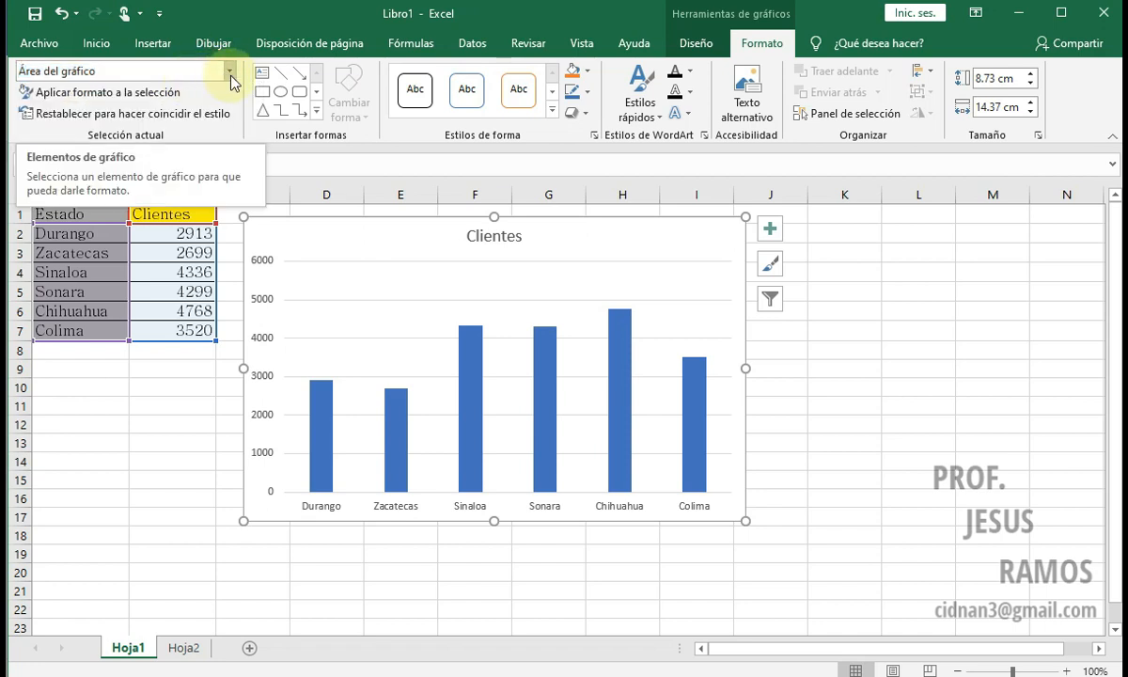
left_click(228, 72)
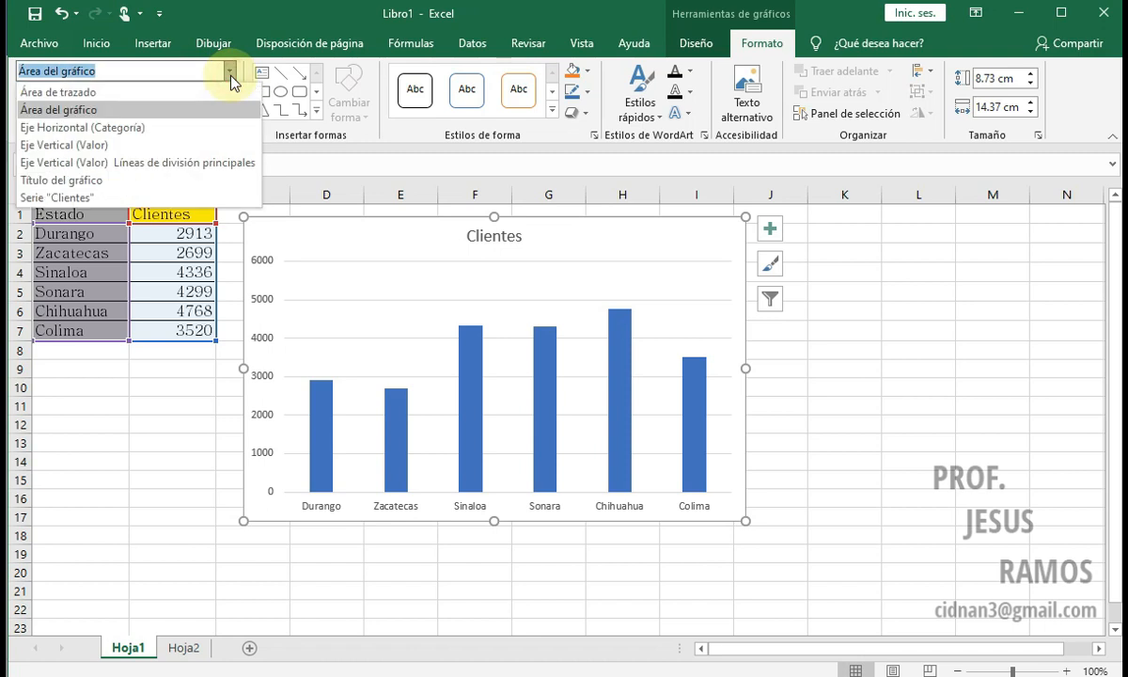
left_click(75, 92)
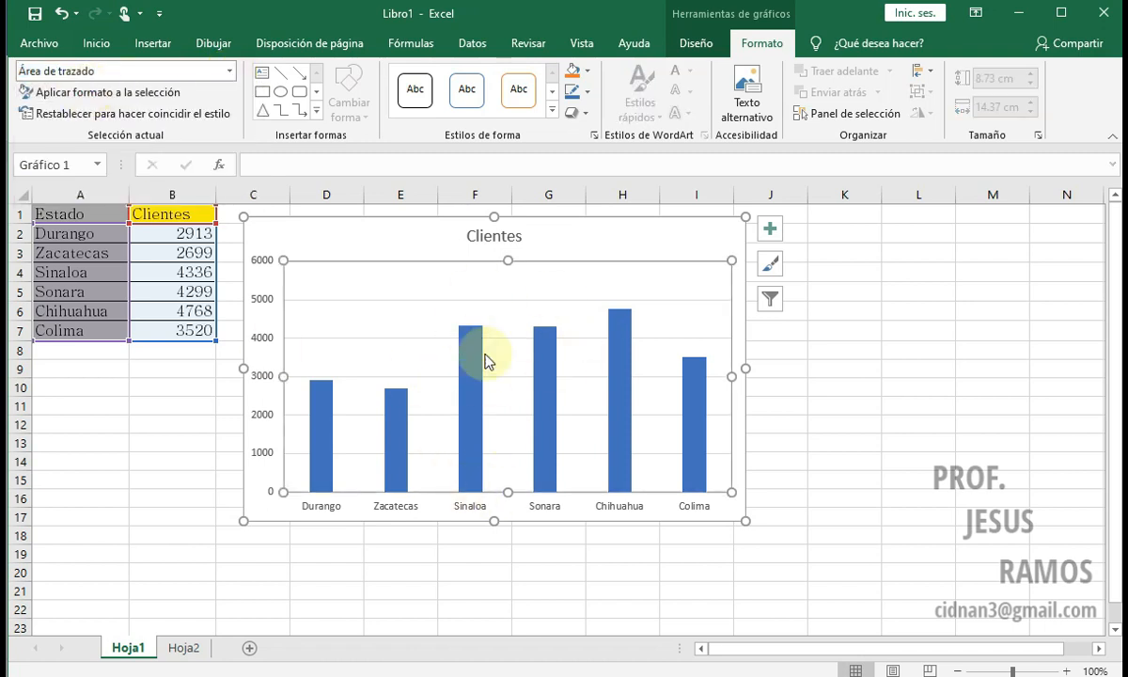
left_click(229, 72)
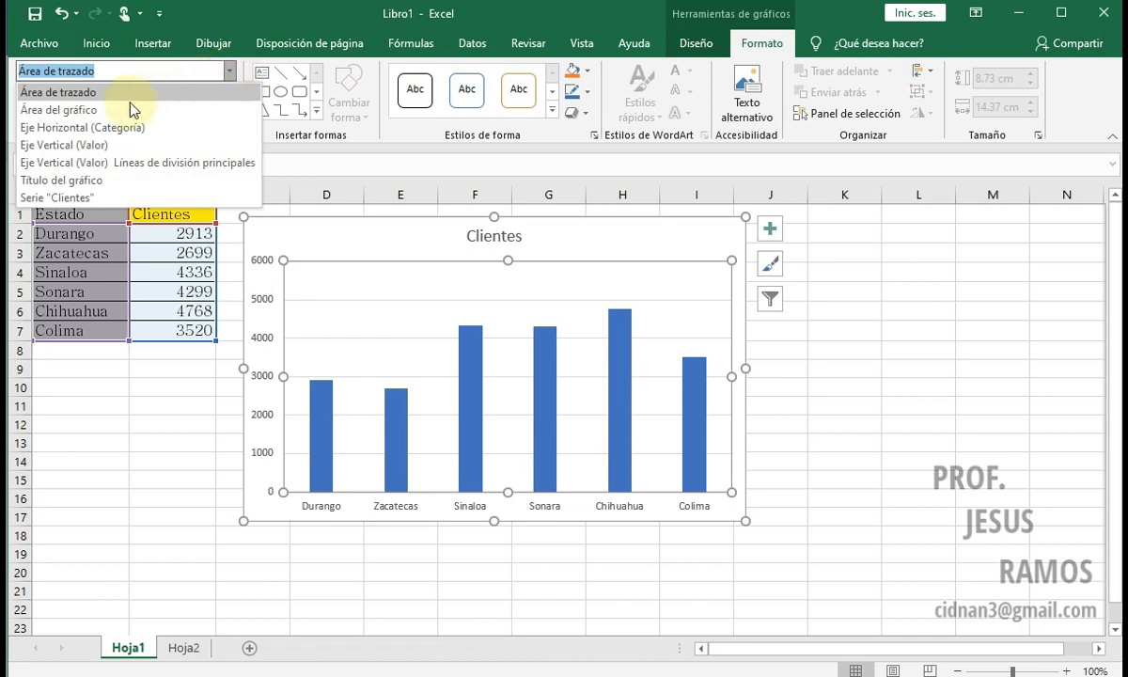
left_click(98, 128)
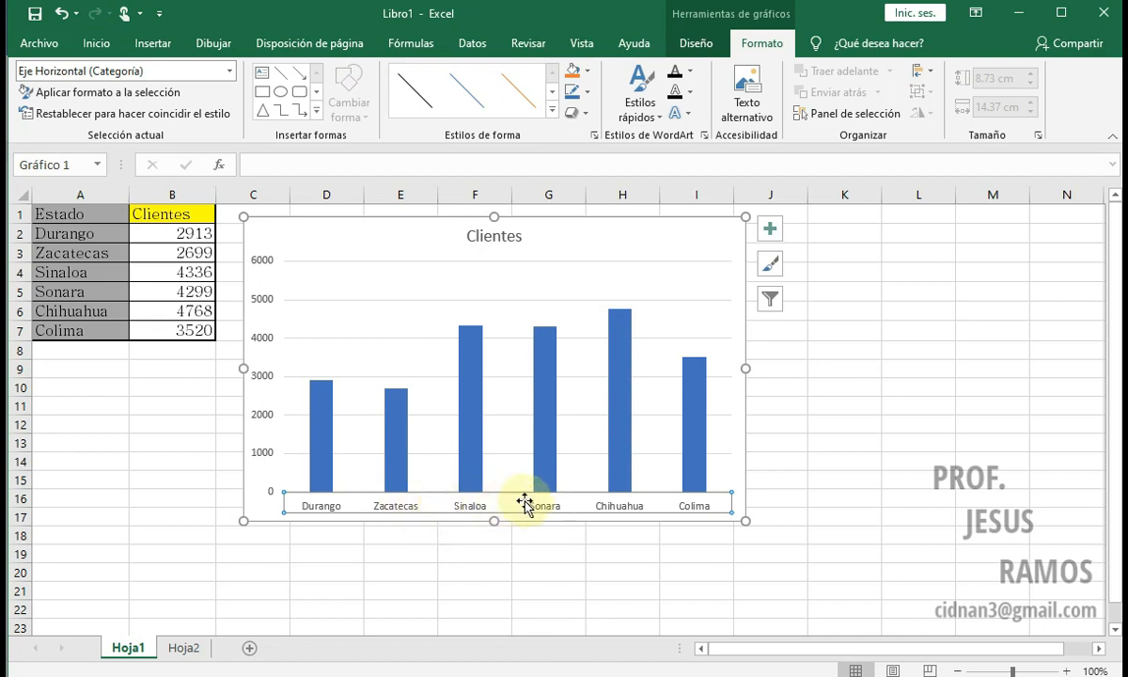
left_click(230, 72)
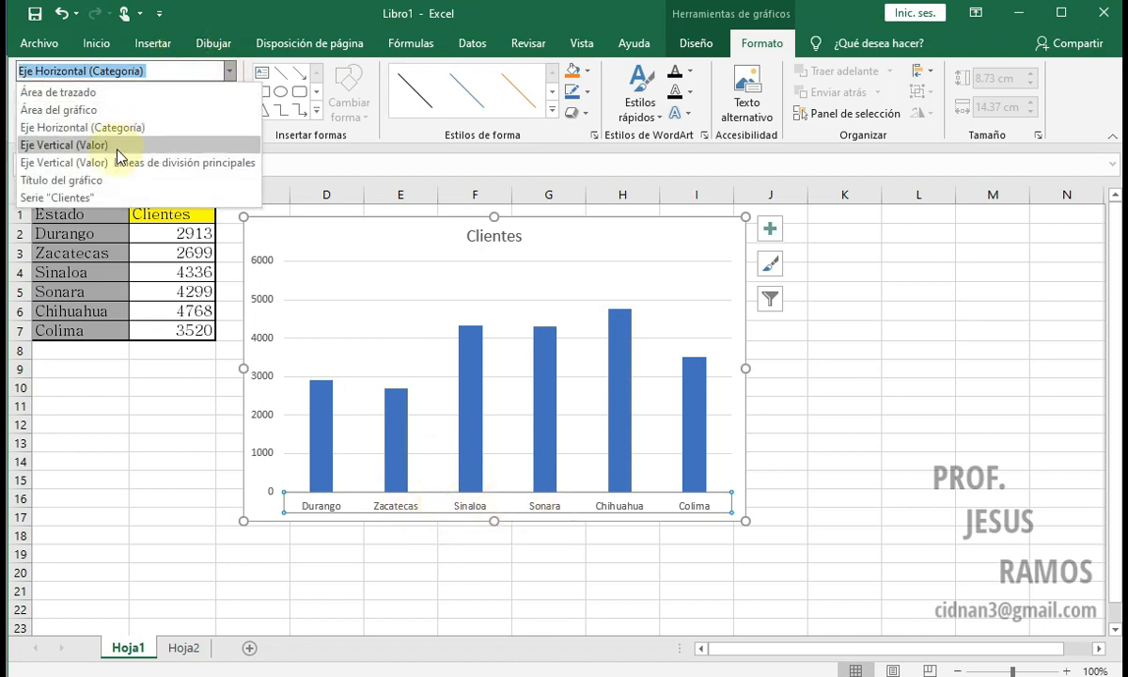
left_click(110, 141)
left_click(230, 72)
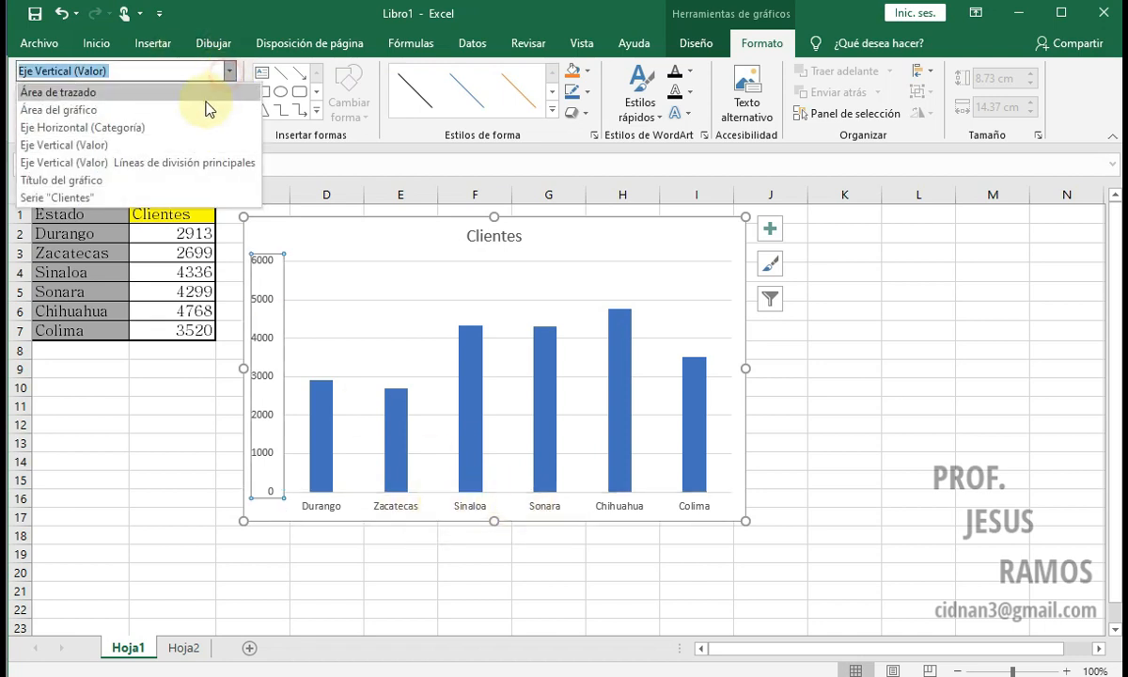
left_click(138, 123)
Step: Identify parts directly on the chart by selecting the vertical axis, plot area, Clientes series, Zacatecas data point and chart area
left_click(259, 282)
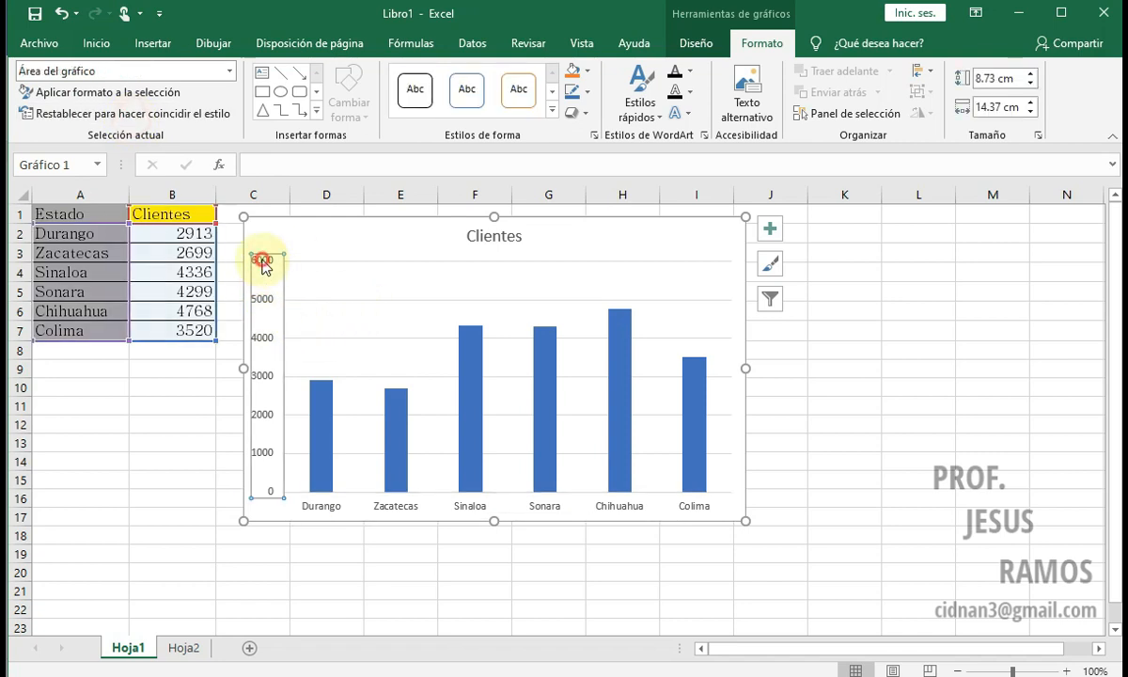
left_click(269, 263)
left_click(322, 290)
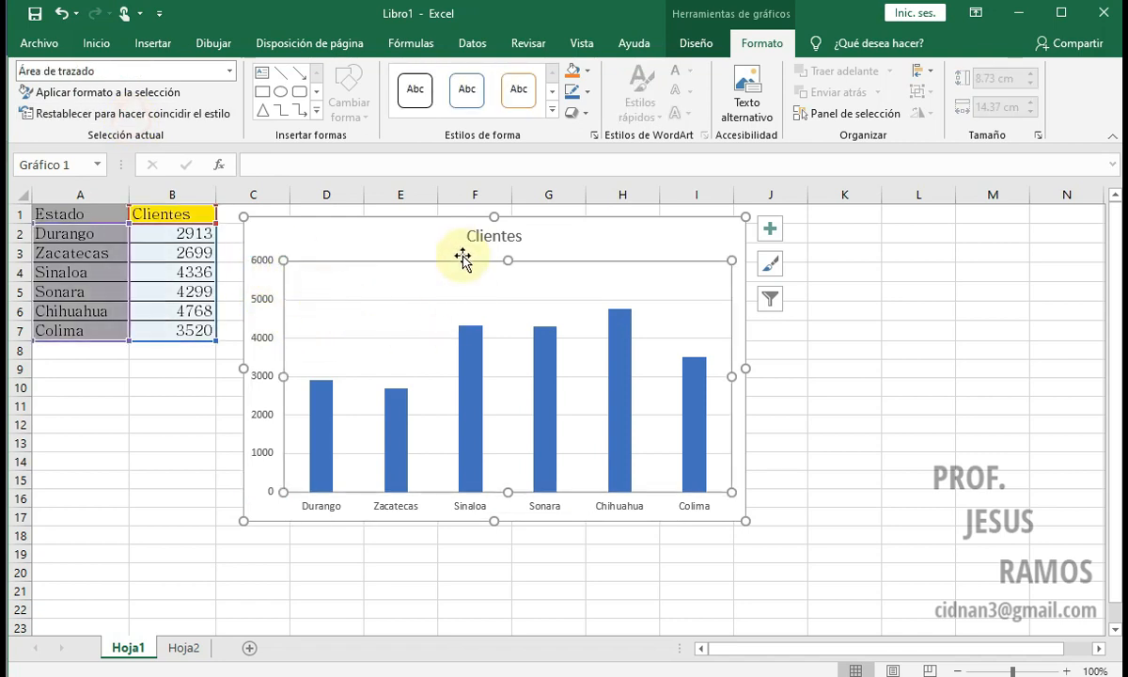
left_click(456, 246)
left_click(470, 353)
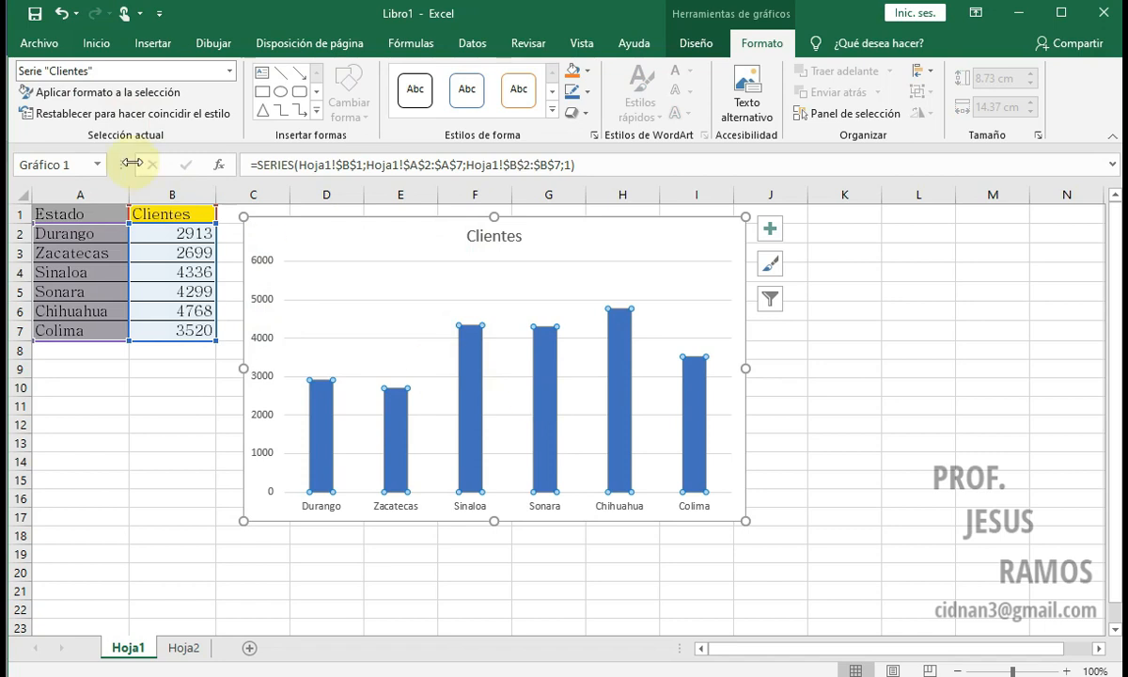
left_click(393, 414)
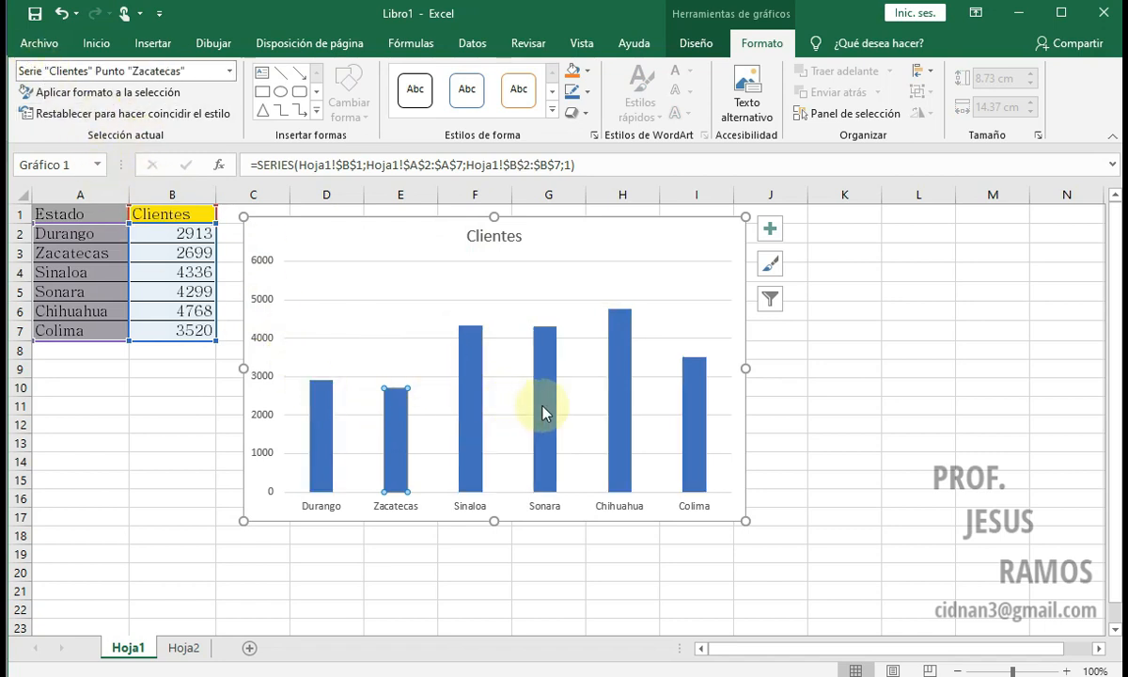
left_click(682, 261)
left_click(738, 232)
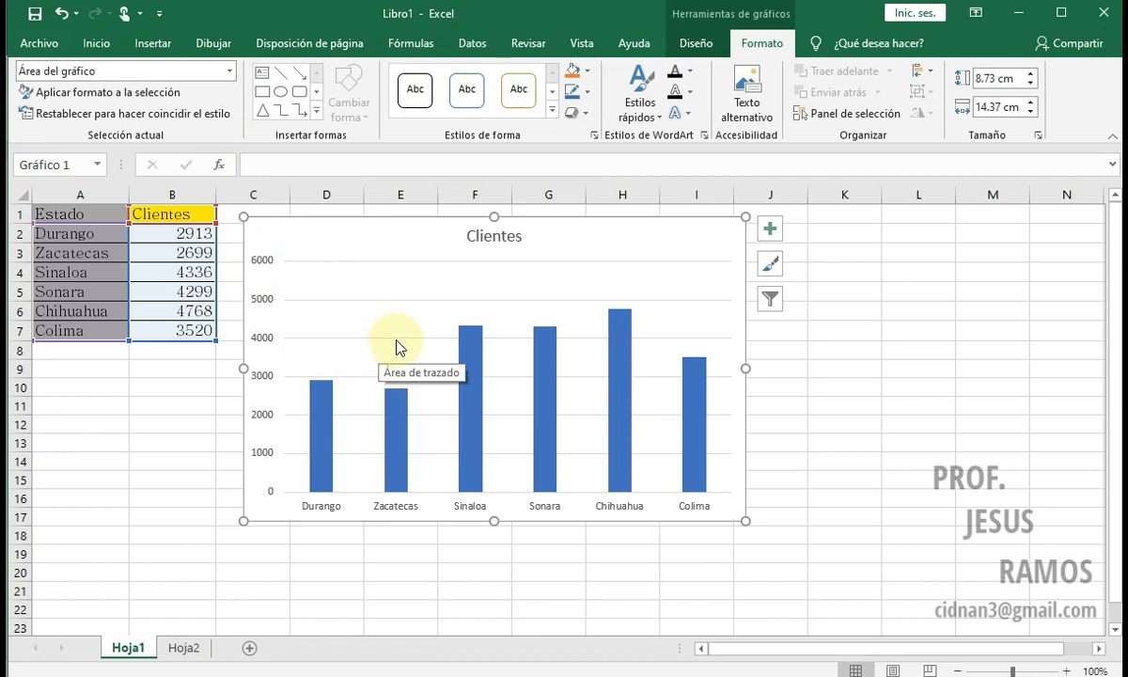
Step: Add axis titles (Títulos del eje) to the Clientes column chart
left_click(693, 45)
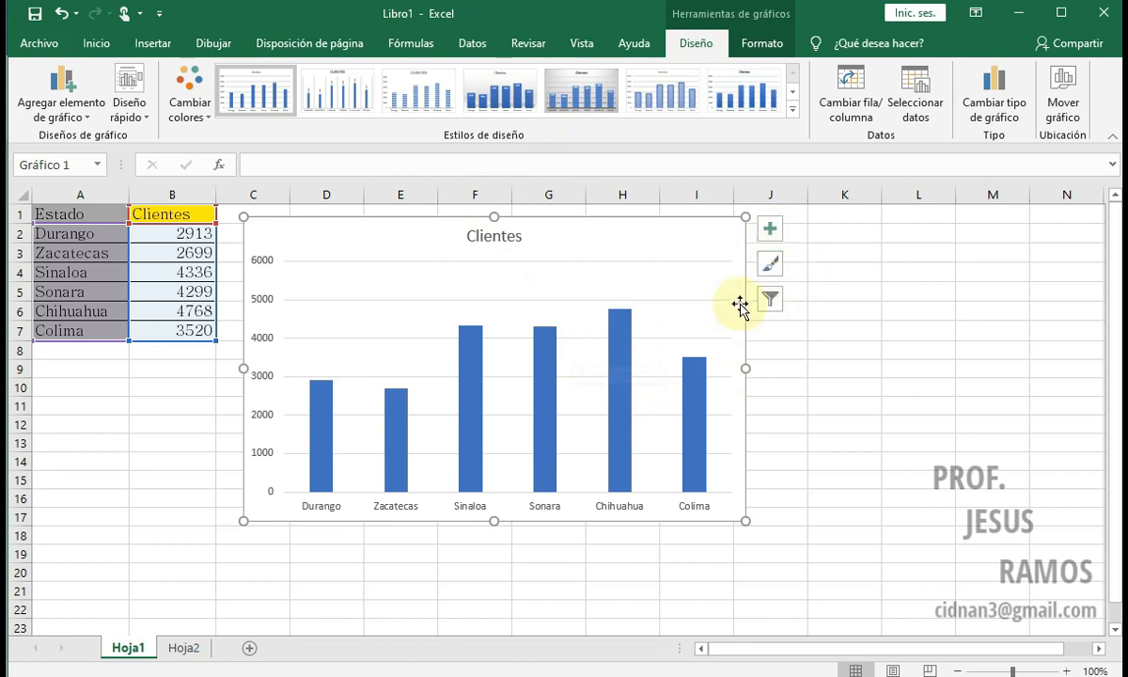
left_click(776, 243)
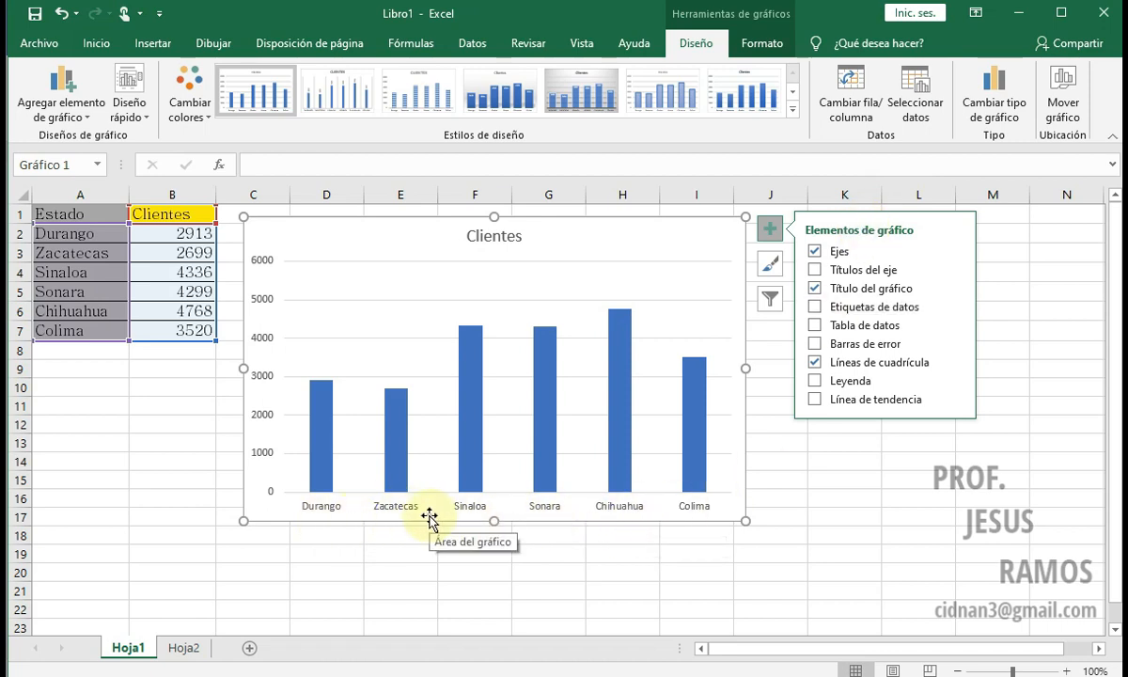
left_click(814, 271)
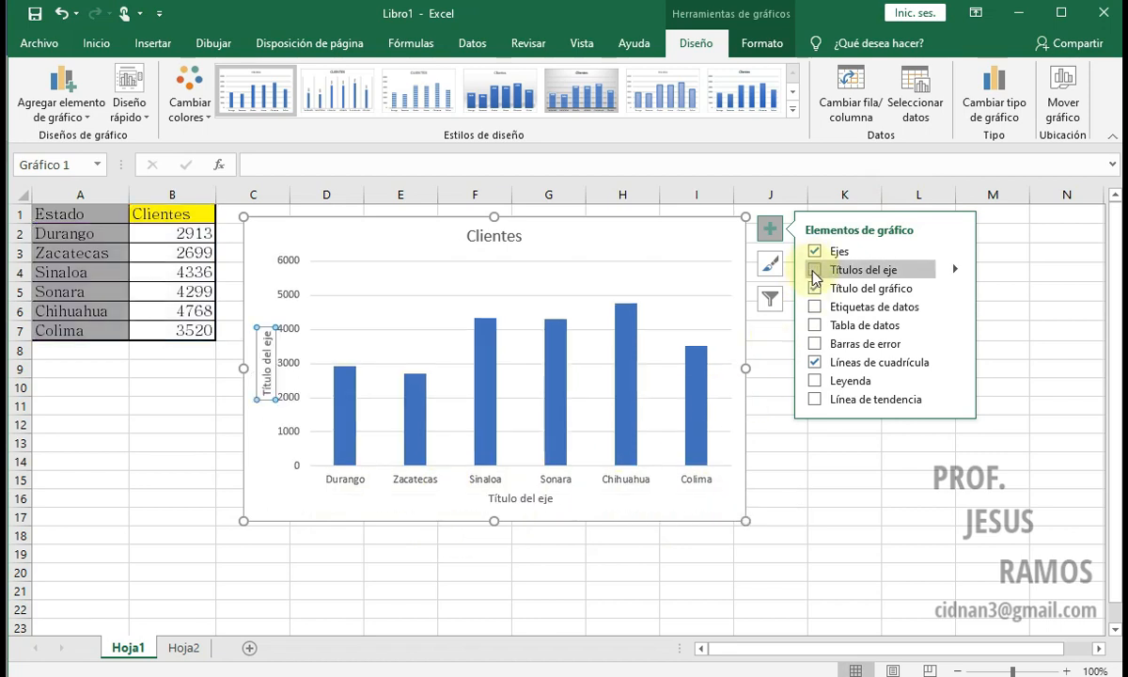
Step: Rename the horizontal axis title of the column chart to "Estados"
left_click(515, 499)
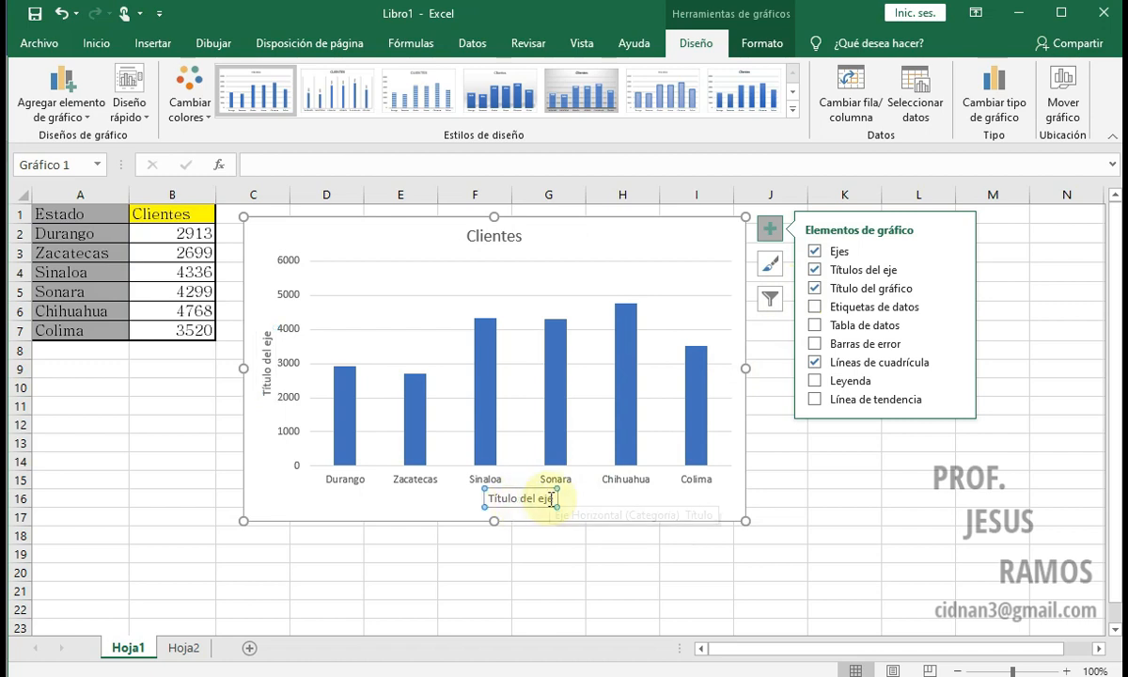
left_click_drag(554, 499, 482, 498)
type("Estados")
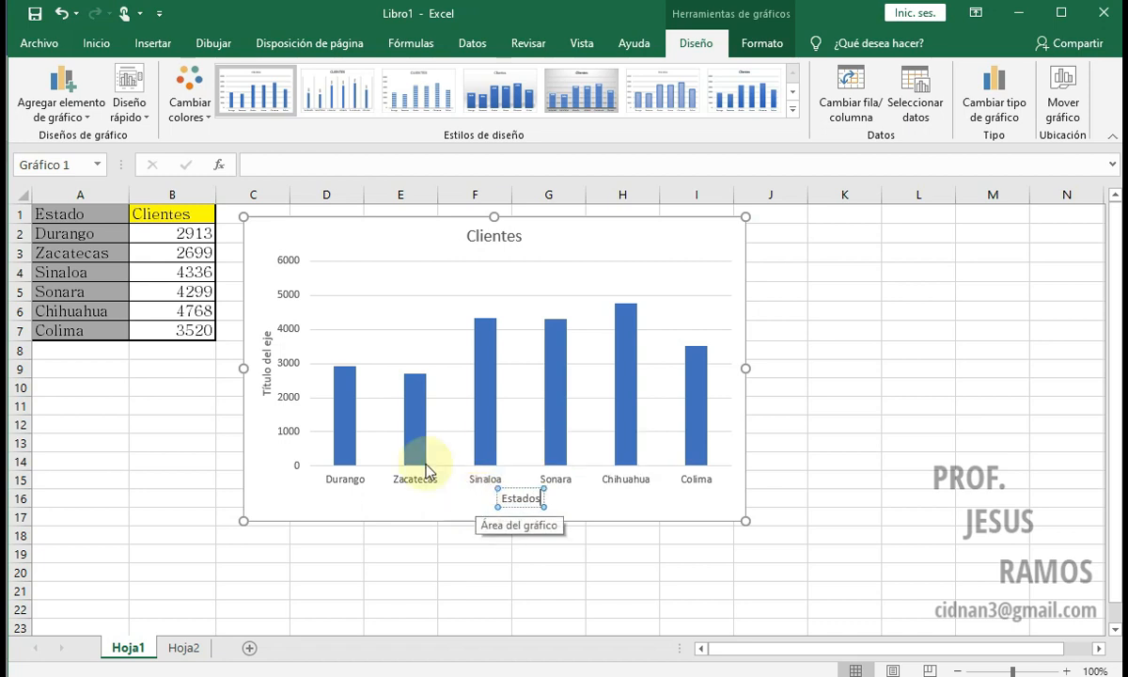
Step: Replace the placeholder text of the vertical axis title with "Clientes"
left_click(276, 369)
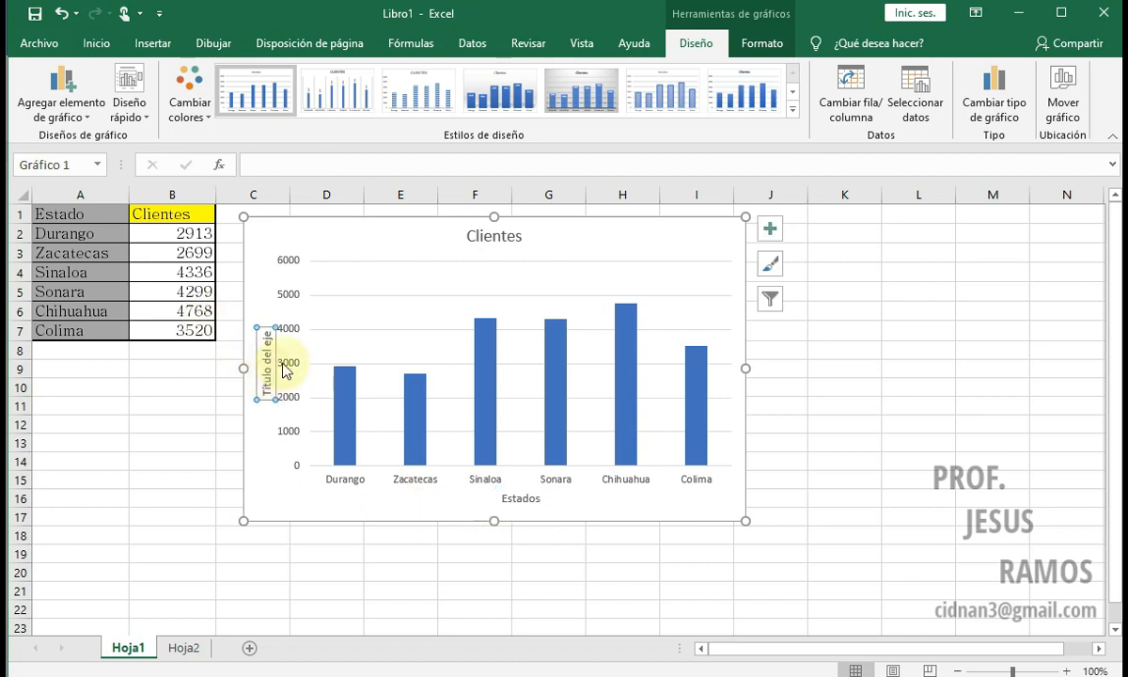
left_click(770, 229)
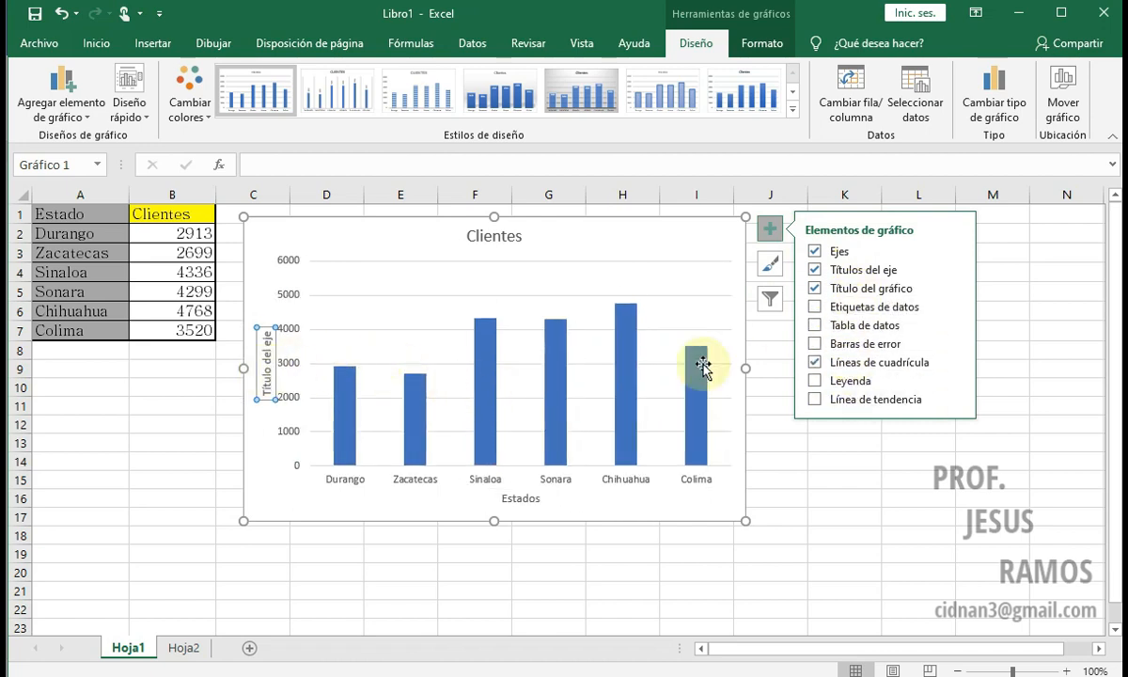
left_click(266, 353)
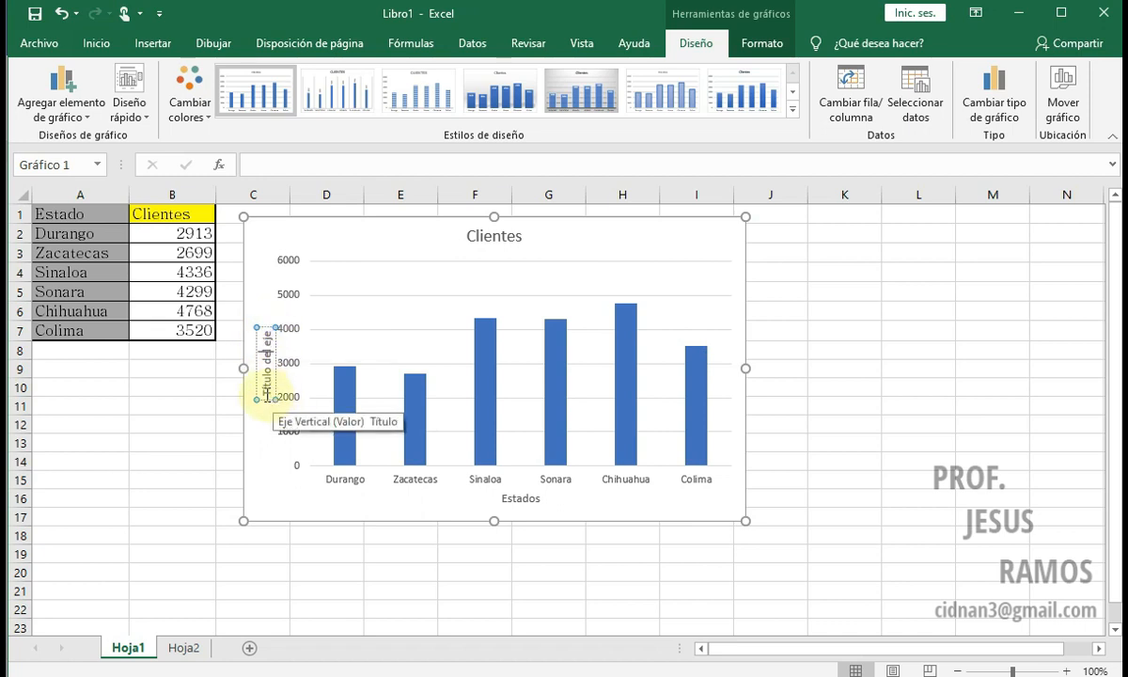
left_click_drag(268, 331, 263, 390)
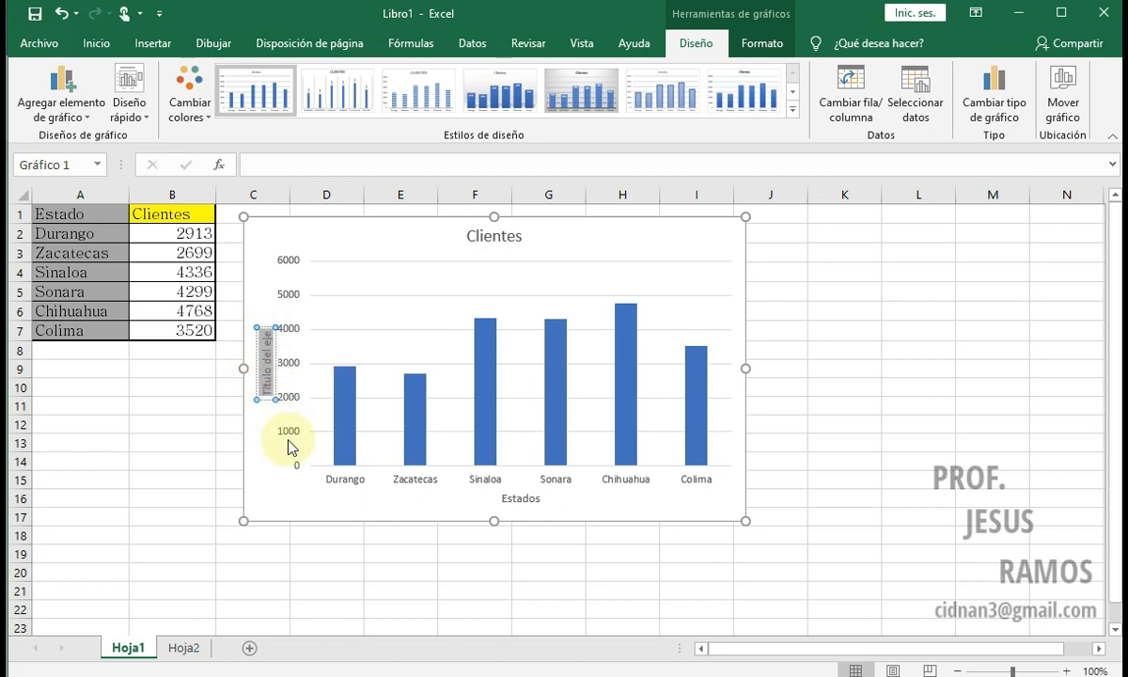
key("Delete")
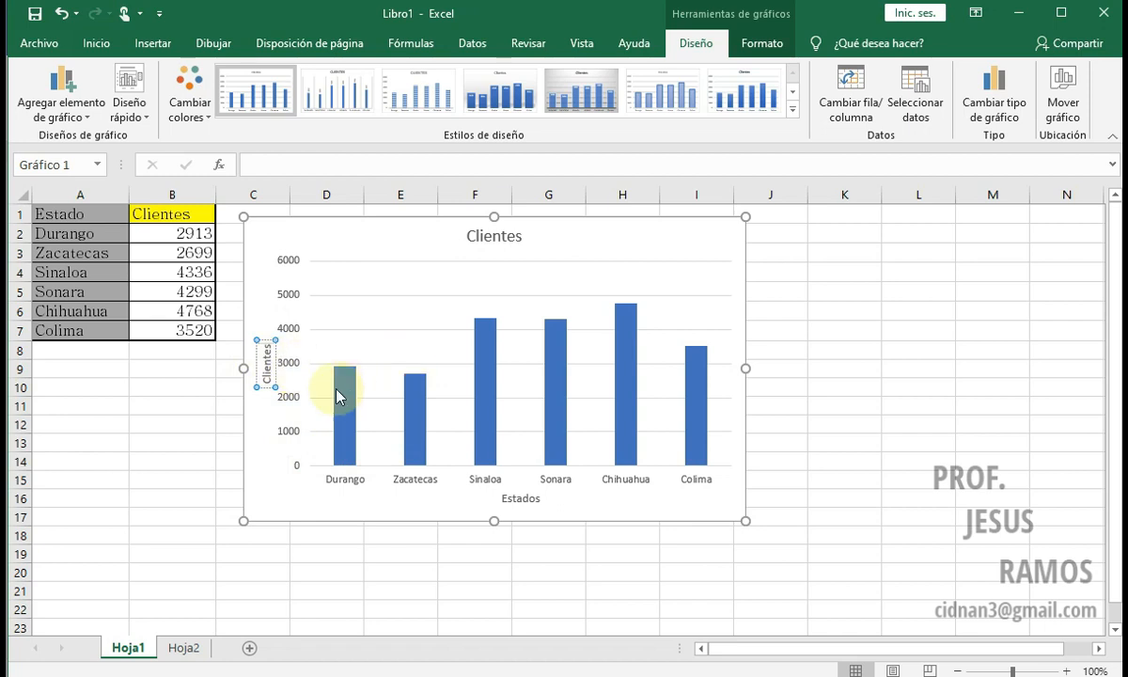
Step: Change the chart title to "Informe de Clientes de enero a marzo"
left_click(495, 239)
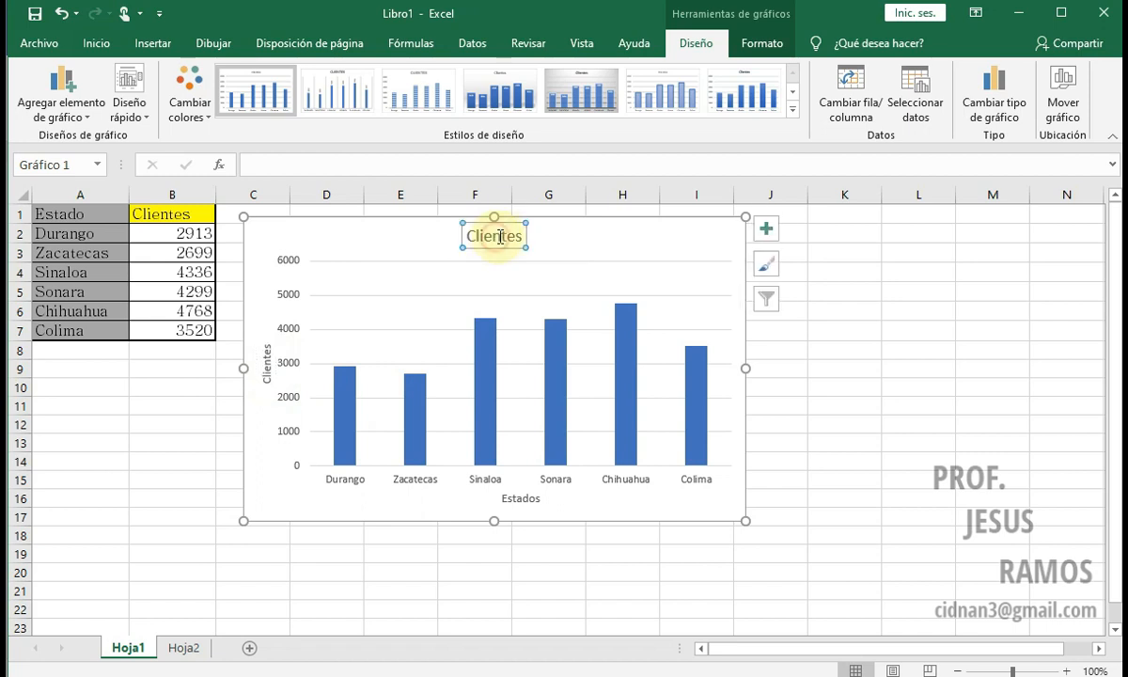
left_click(468, 236)
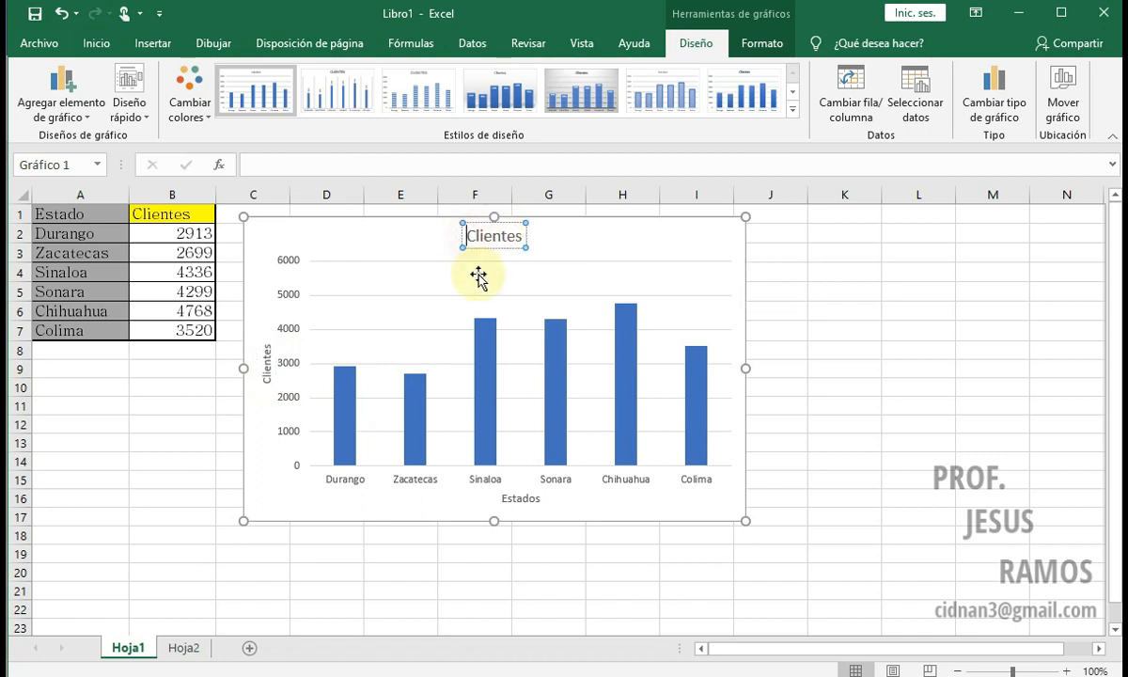
type("Informe de Clientes")
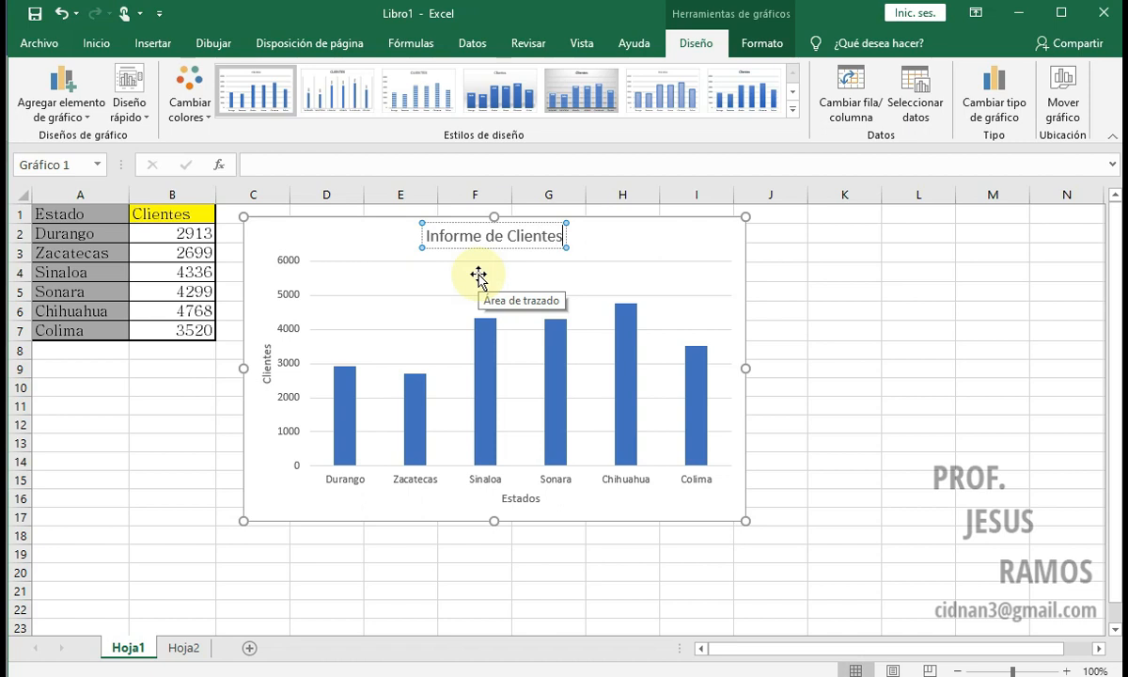
type(" de")
type(" en")
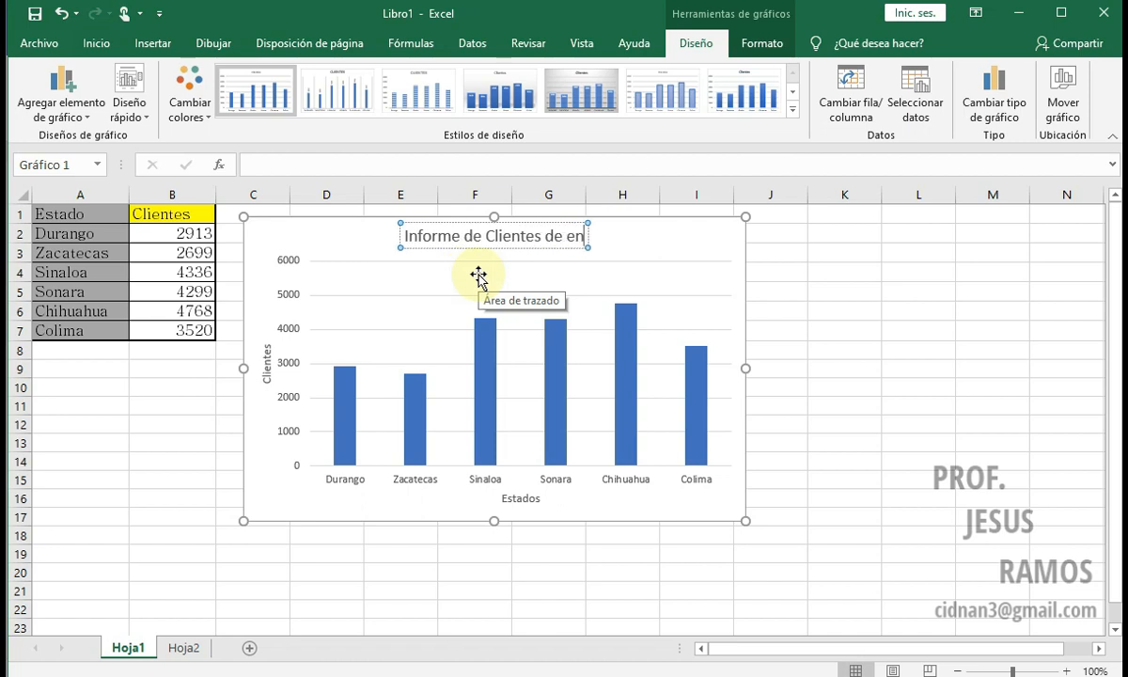
type("ero a")
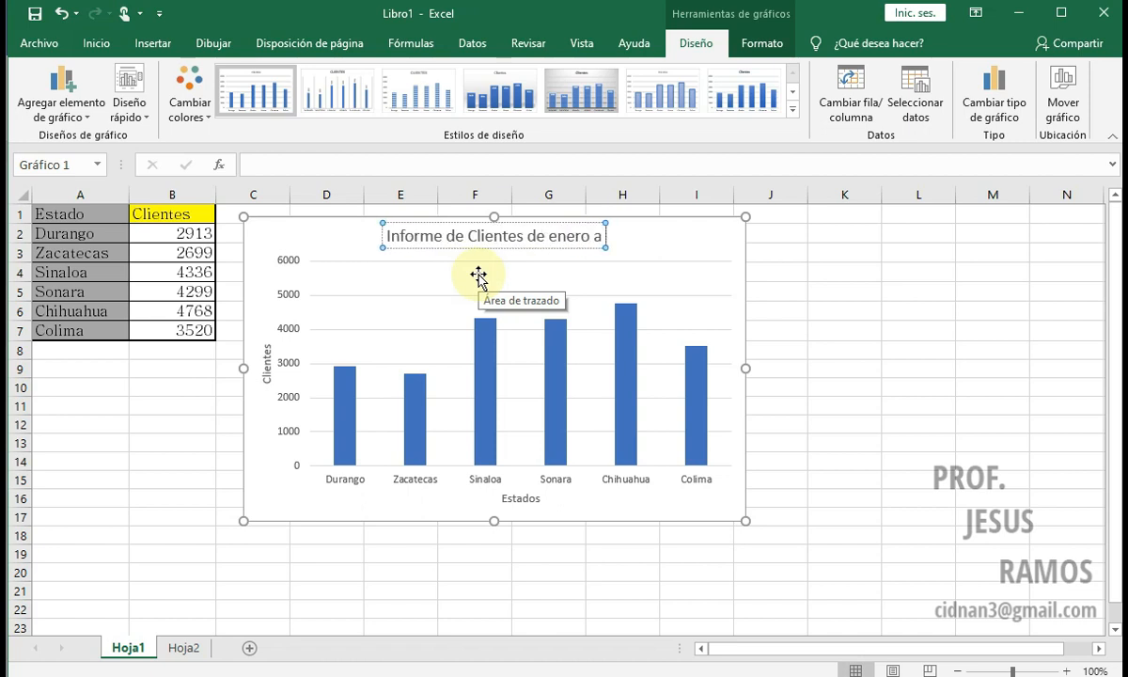
type(" marzo")
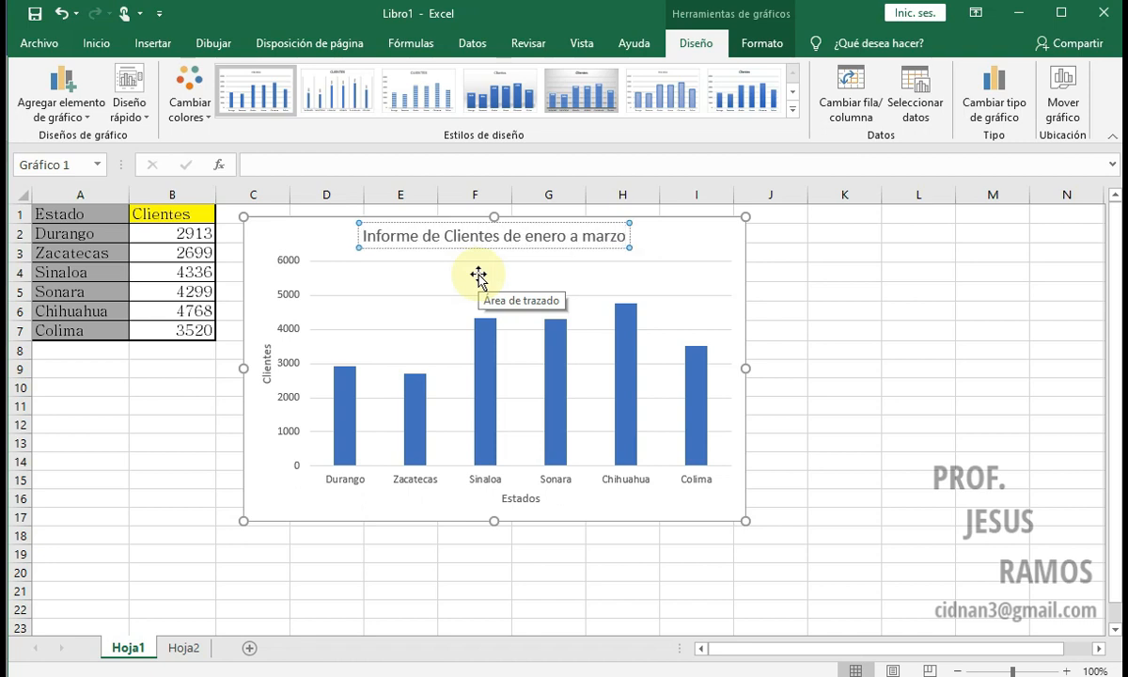
left_click(702, 256)
Step: Add data labels (Etiquetas de datos) to the columns, keeping the gridlines and leaving error bars off
left_click(770, 229)
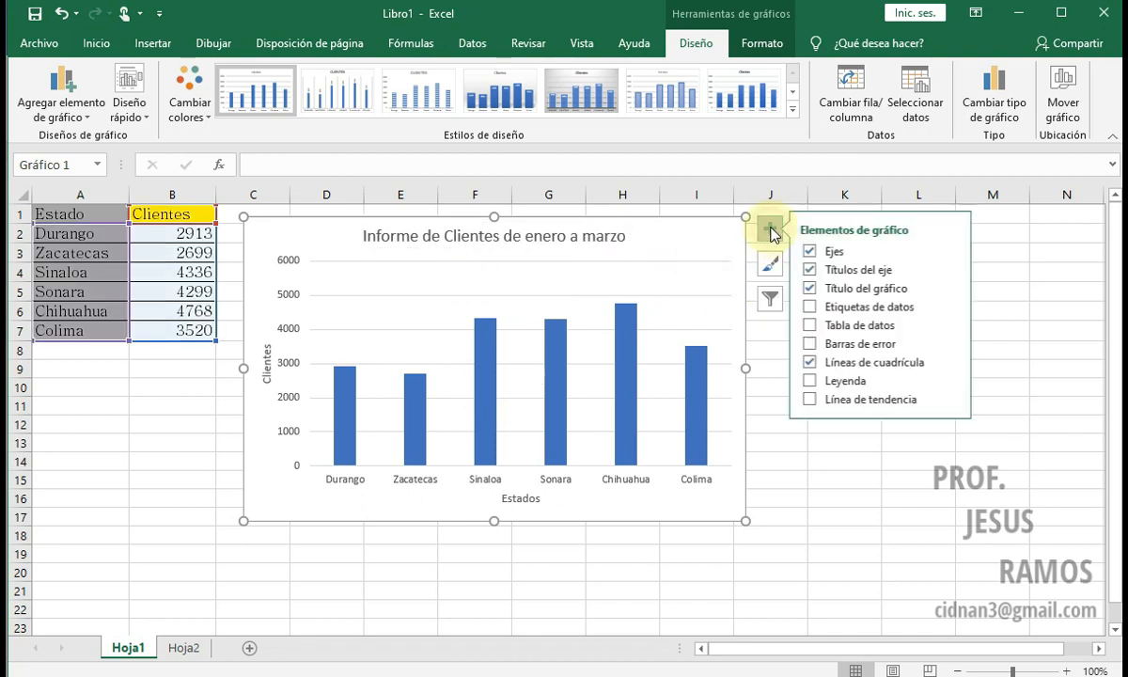
left_click(814, 308)
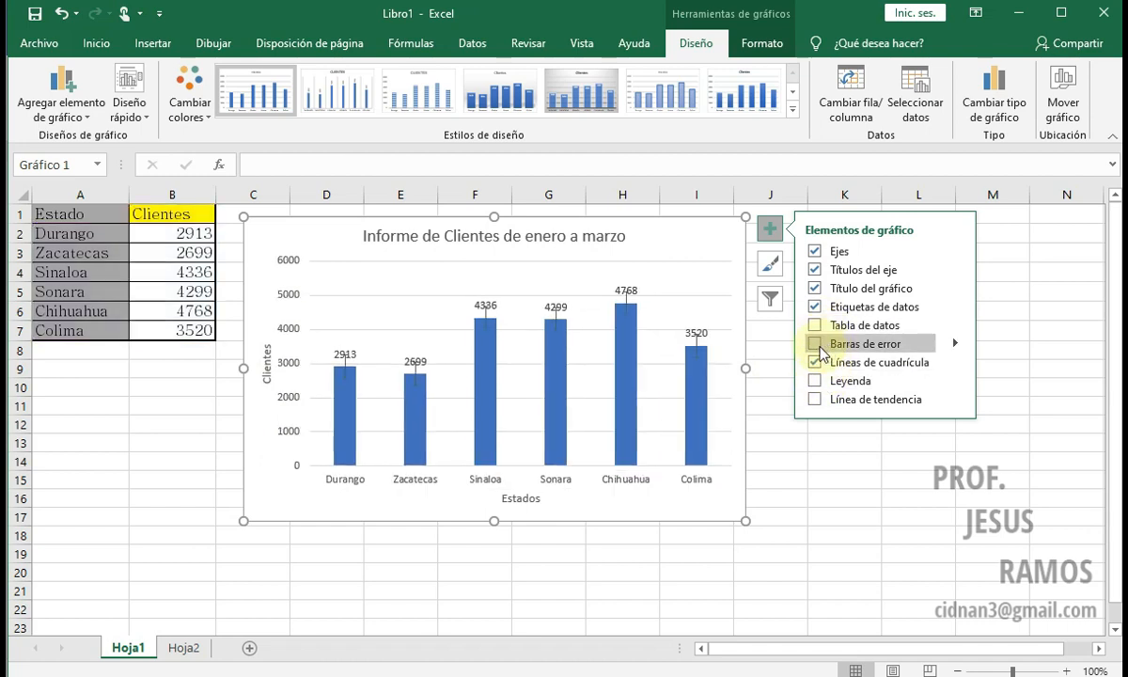
left_click(816, 365)
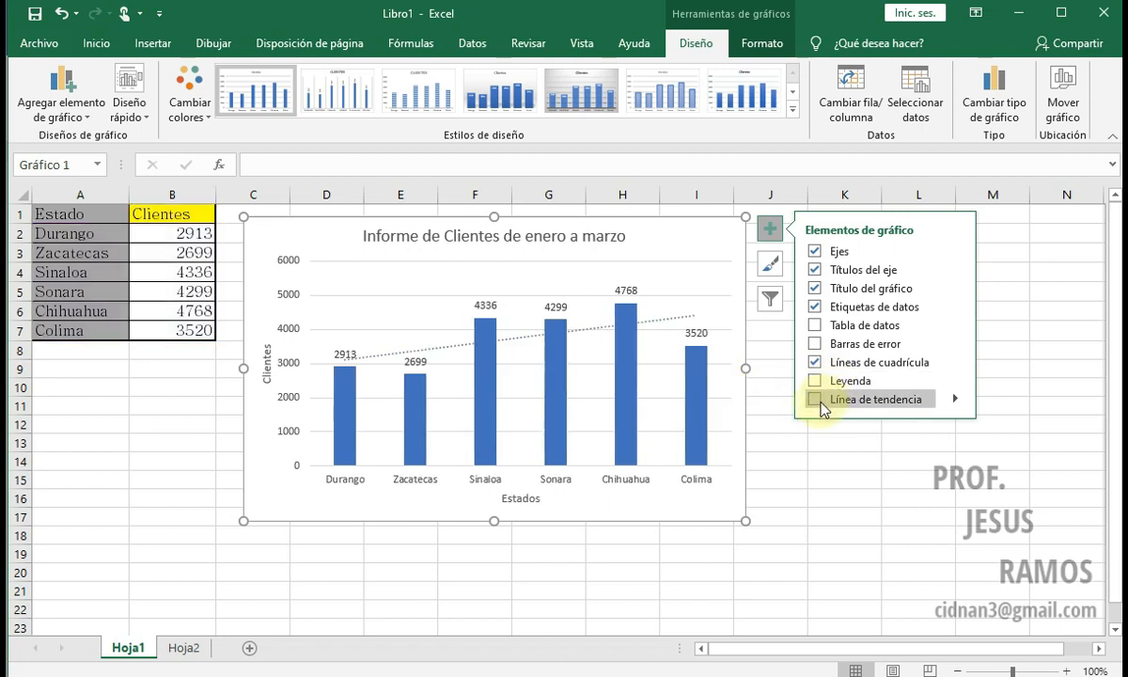
Step: Browse the chart styles available for the Informe de Clientes chart
left_click(771, 264)
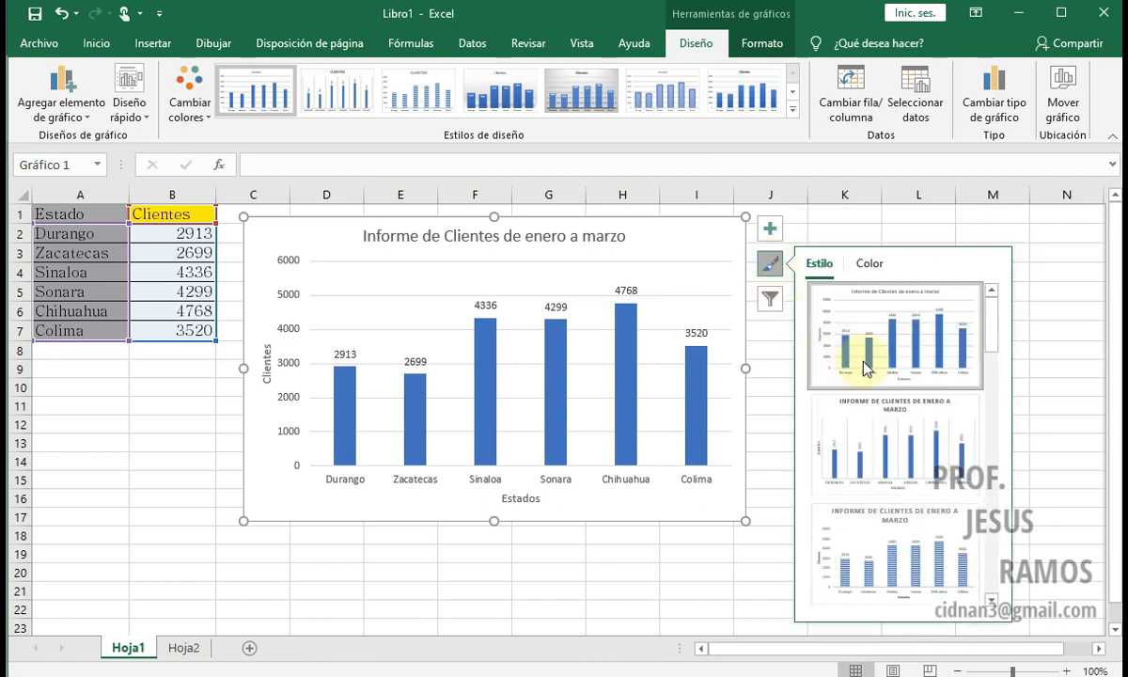
scroll(920, 383, "down", 1)
scroll(920, 384, "down", 3)
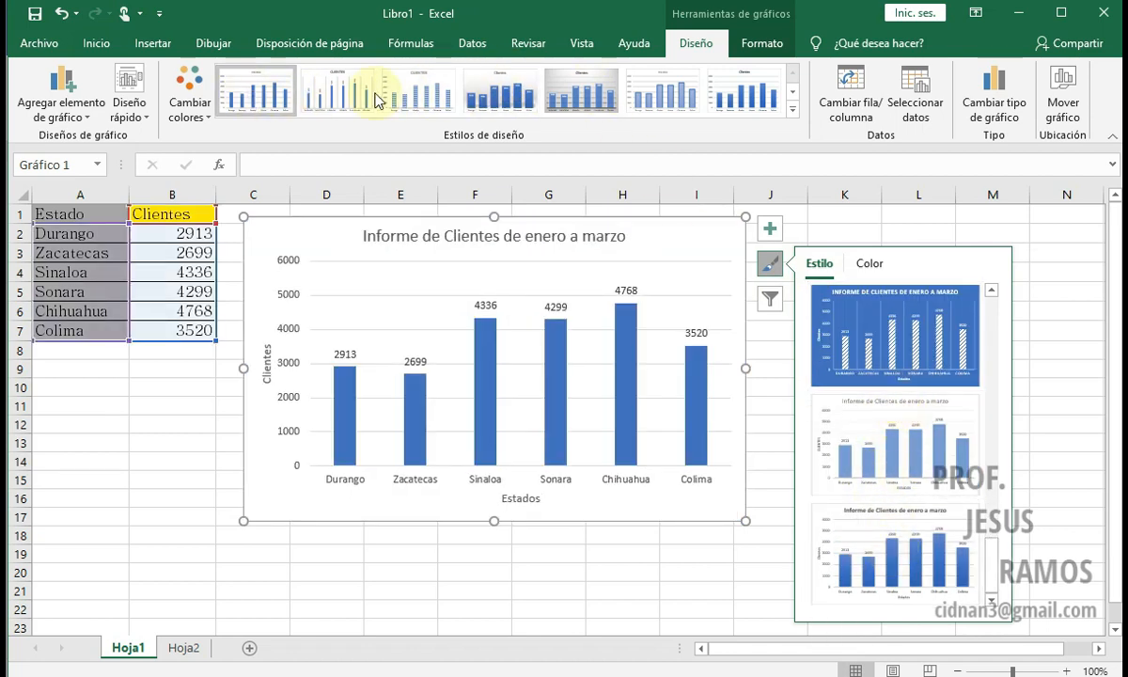
left_click(791, 112)
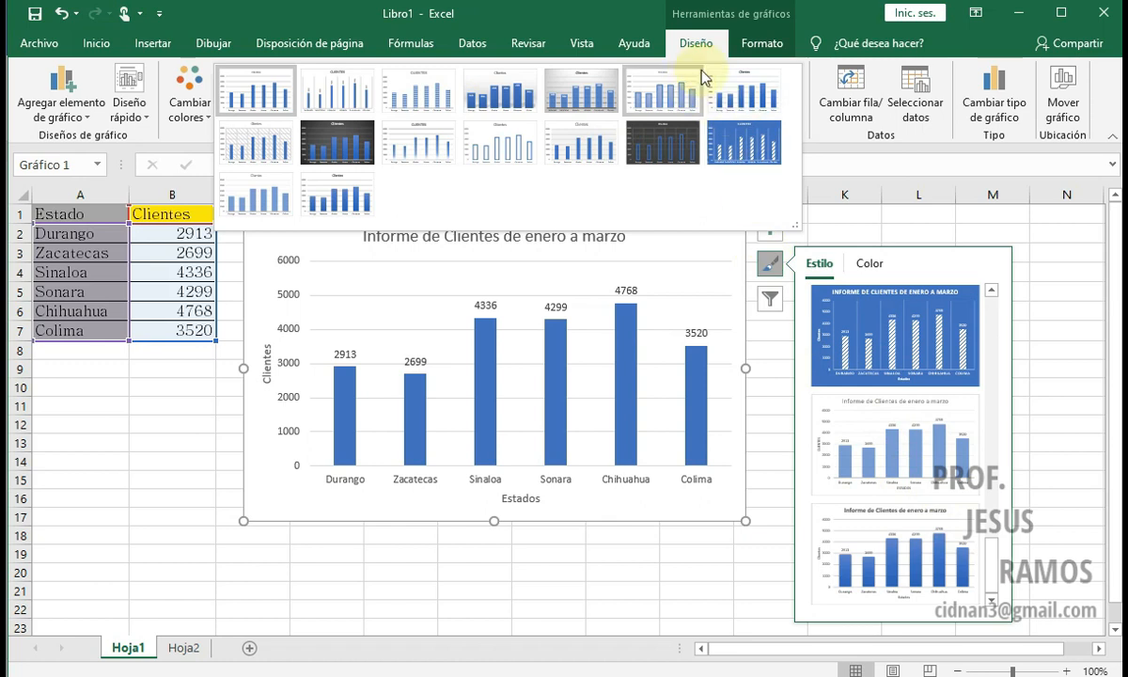
left_click(666, 49)
left_click(792, 113)
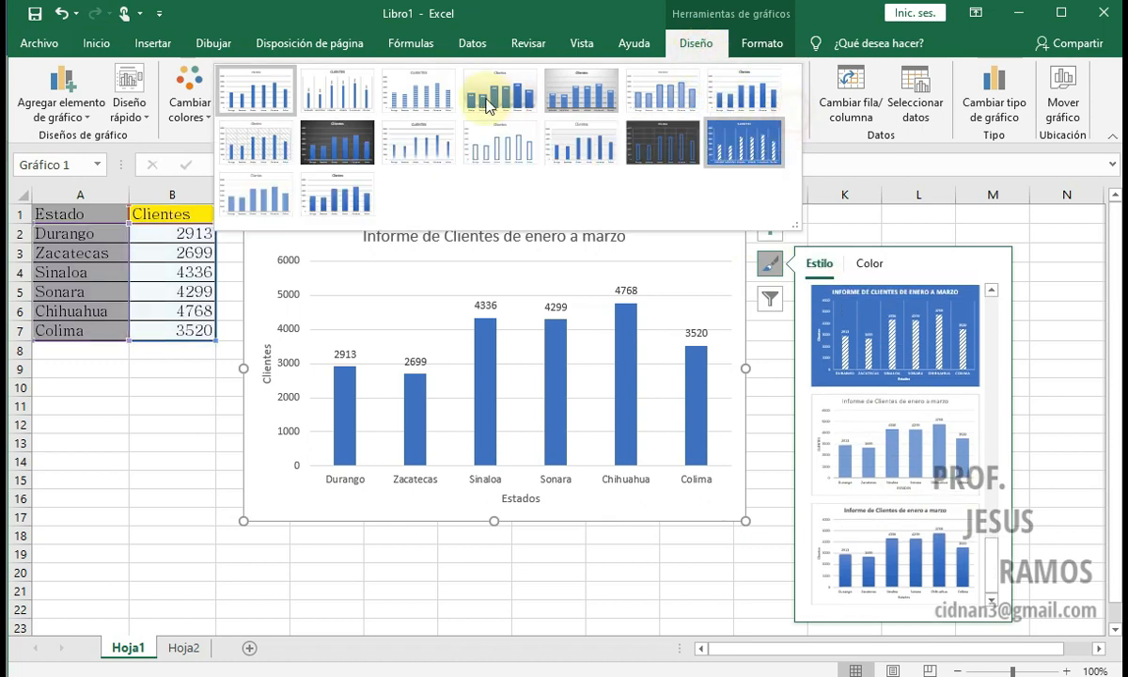
left_click(599, 7)
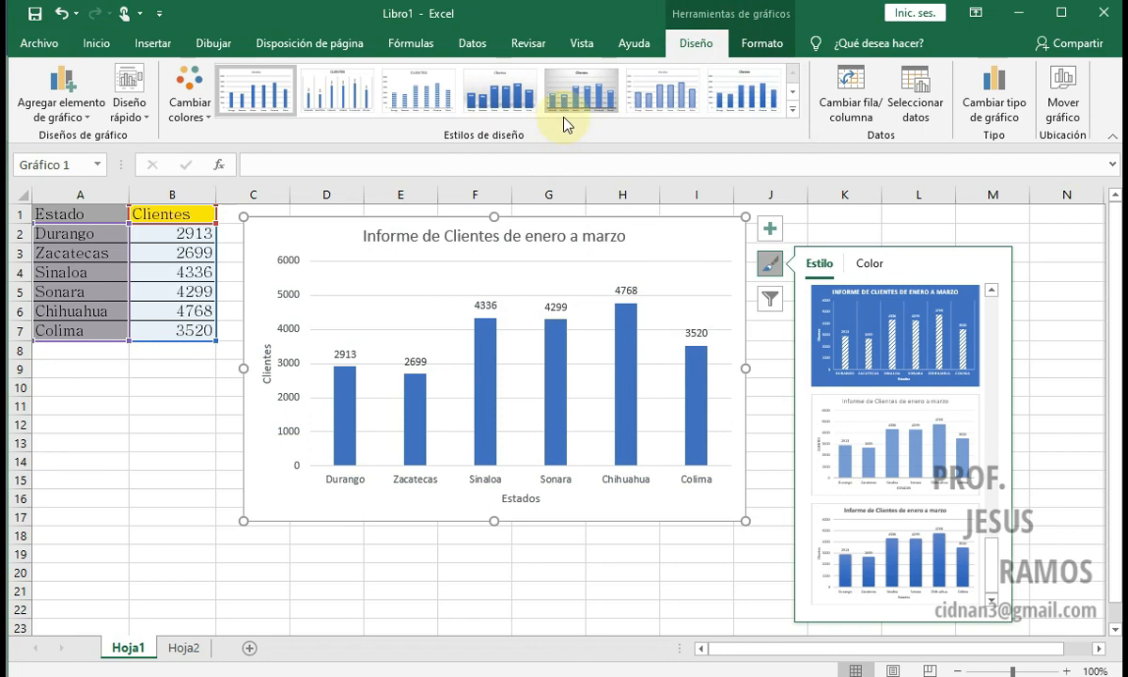
Step: Try several chart styles: blue background with hatched columns, dark with outlined columns, light with solid columns, Estilo 11 and dark with gradient columns
left_click(882, 352)
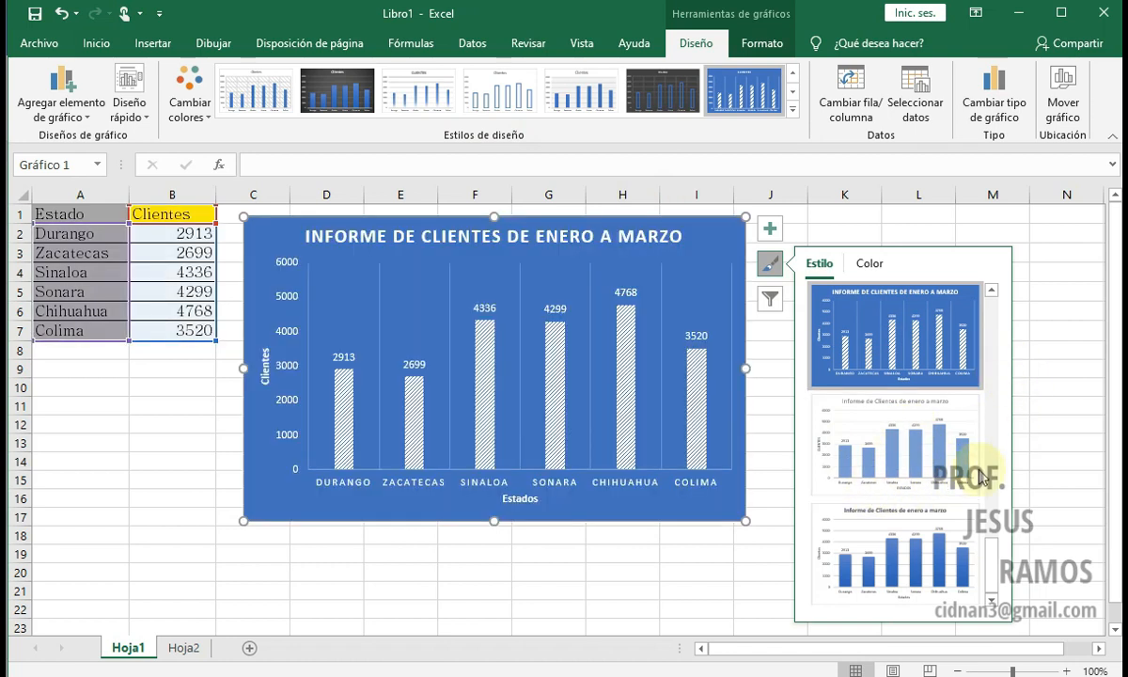
scroll(950, 475, "down", 2)
left_click(898, 431)
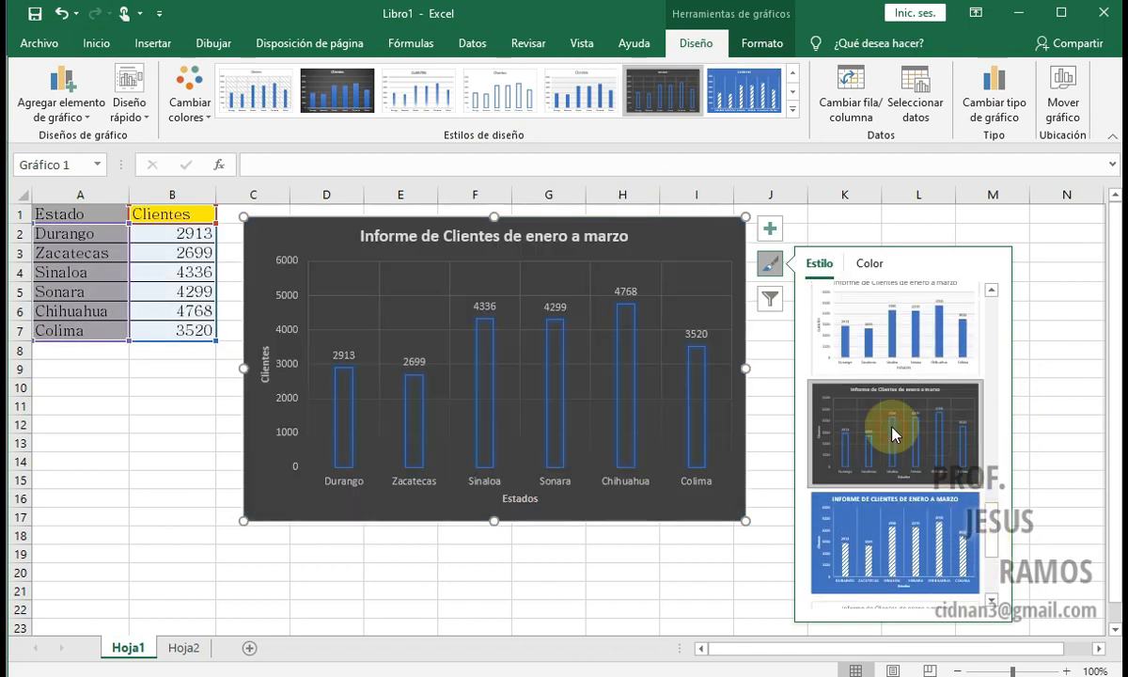
left_click(912, 346)
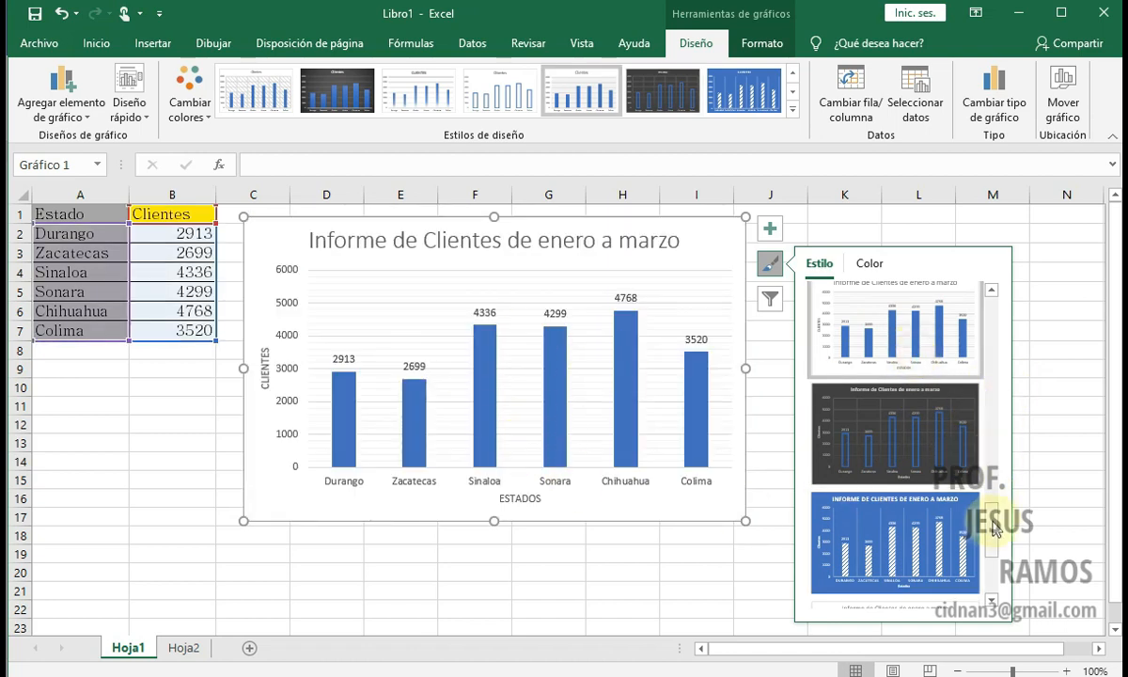
scroll(992, 480, "up", 3)
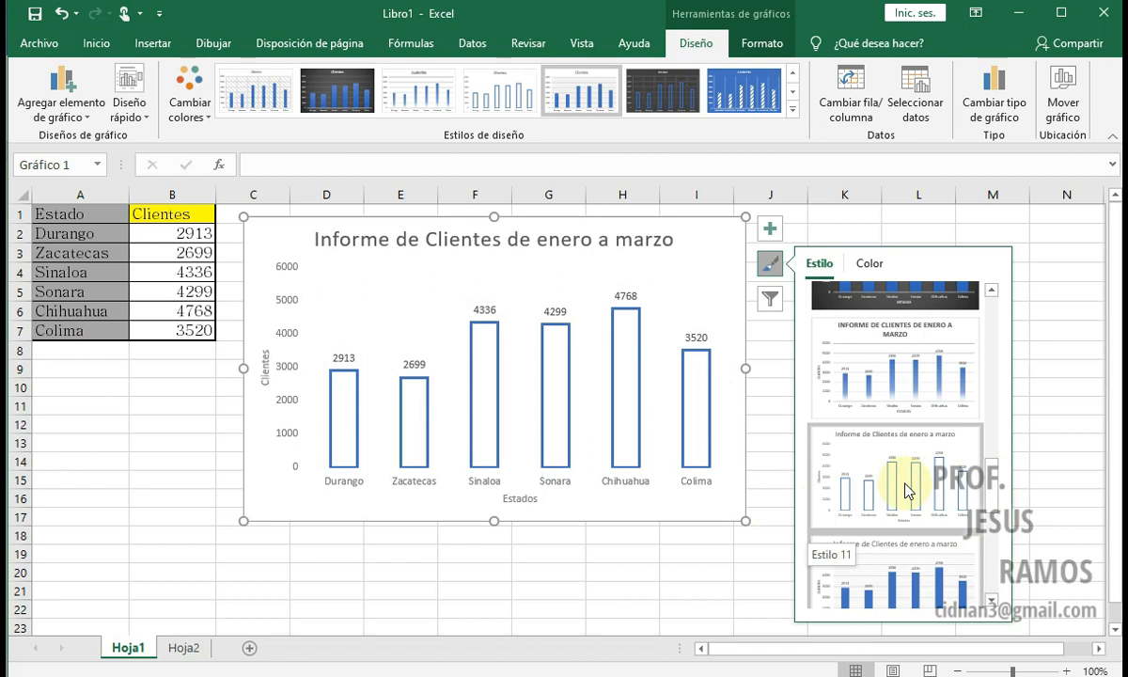
left_click(904, 485)
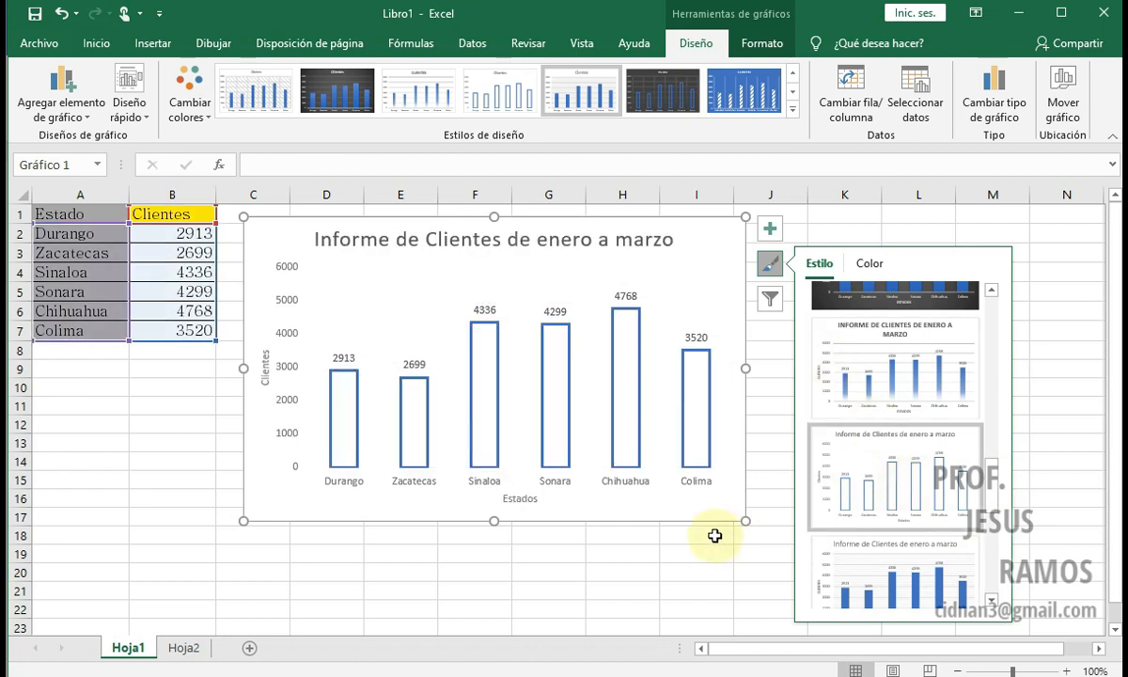
left_click(343, 90)
Step: Apply the chart style with wide shadowed columns and inside data labels, and recolour it with the orange monochromatic palette
left_click(792, 109)
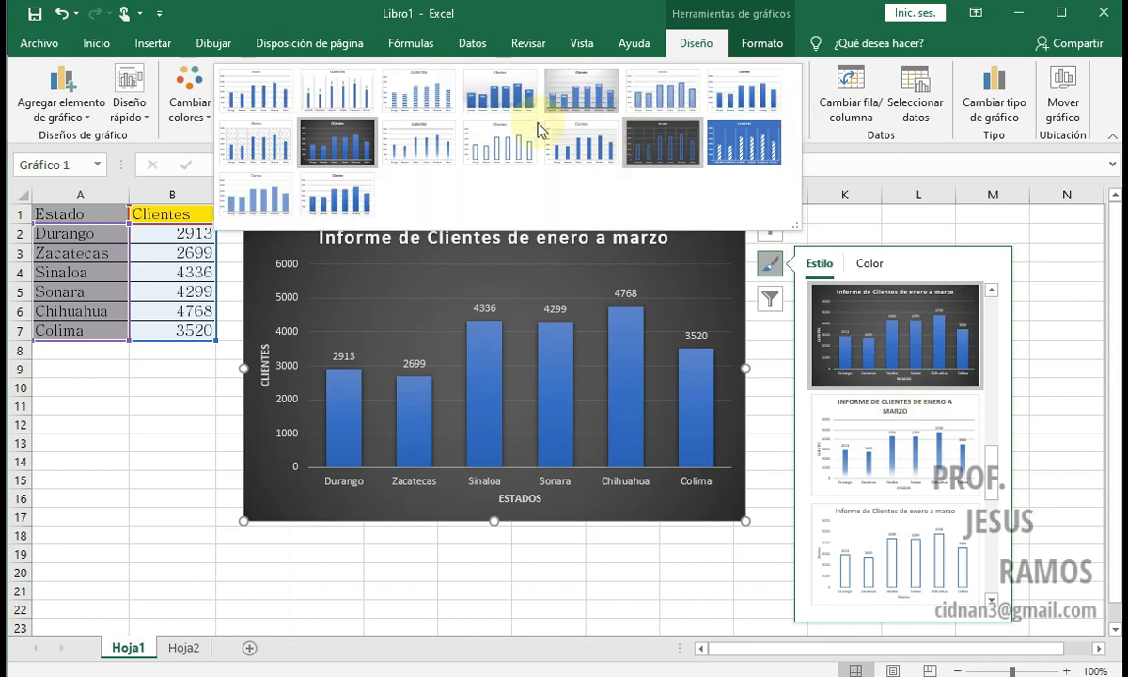
left_click(501, 94)
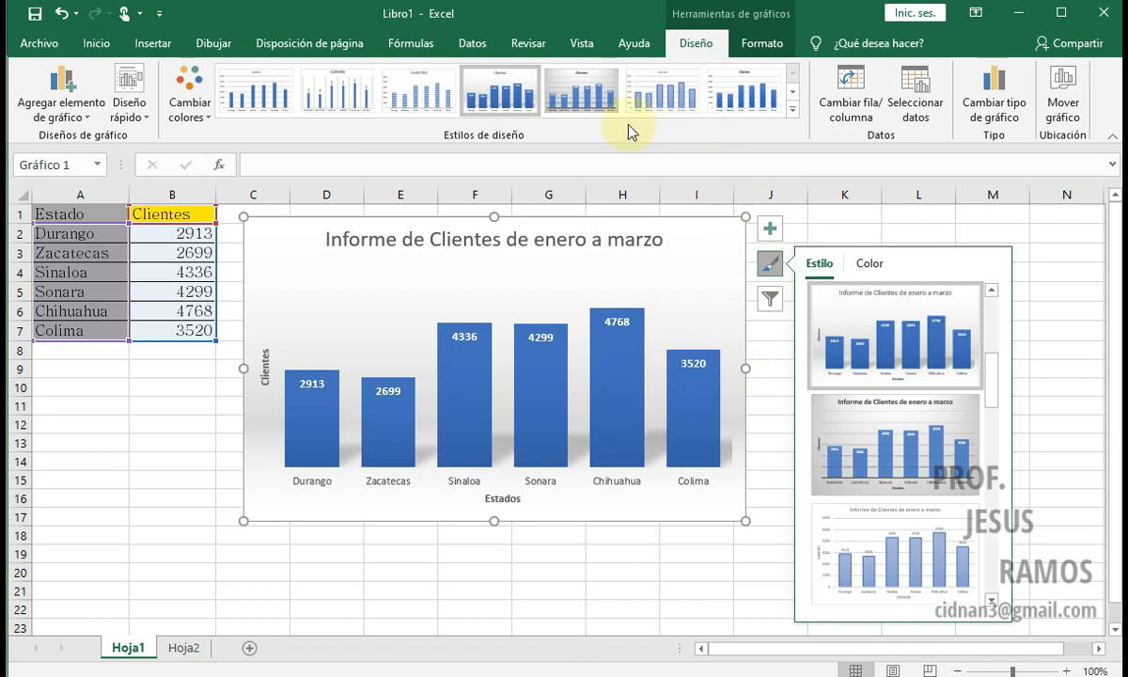
left_click(869, 266)
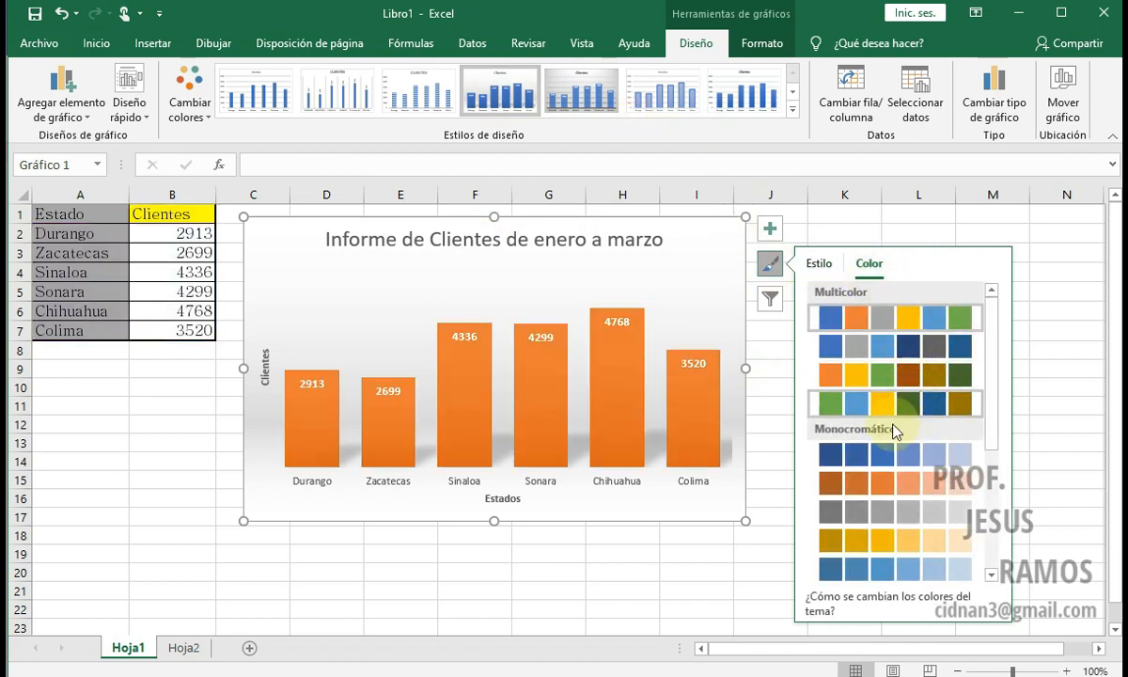
left_click(830, 482)
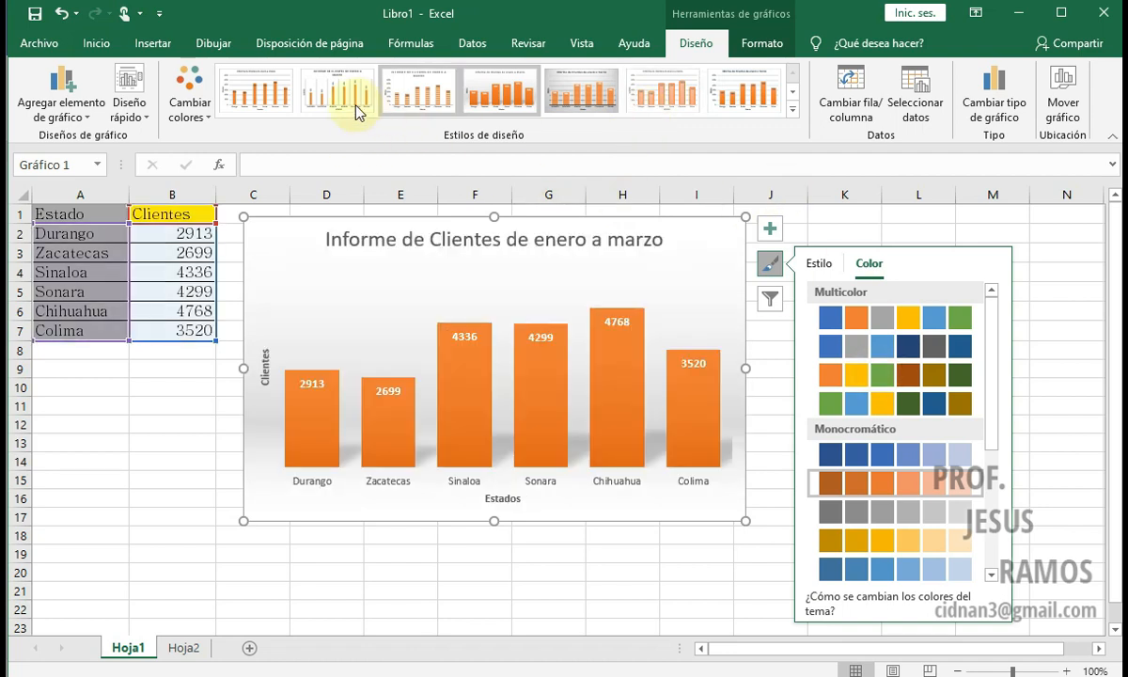
left_click(194, 94)
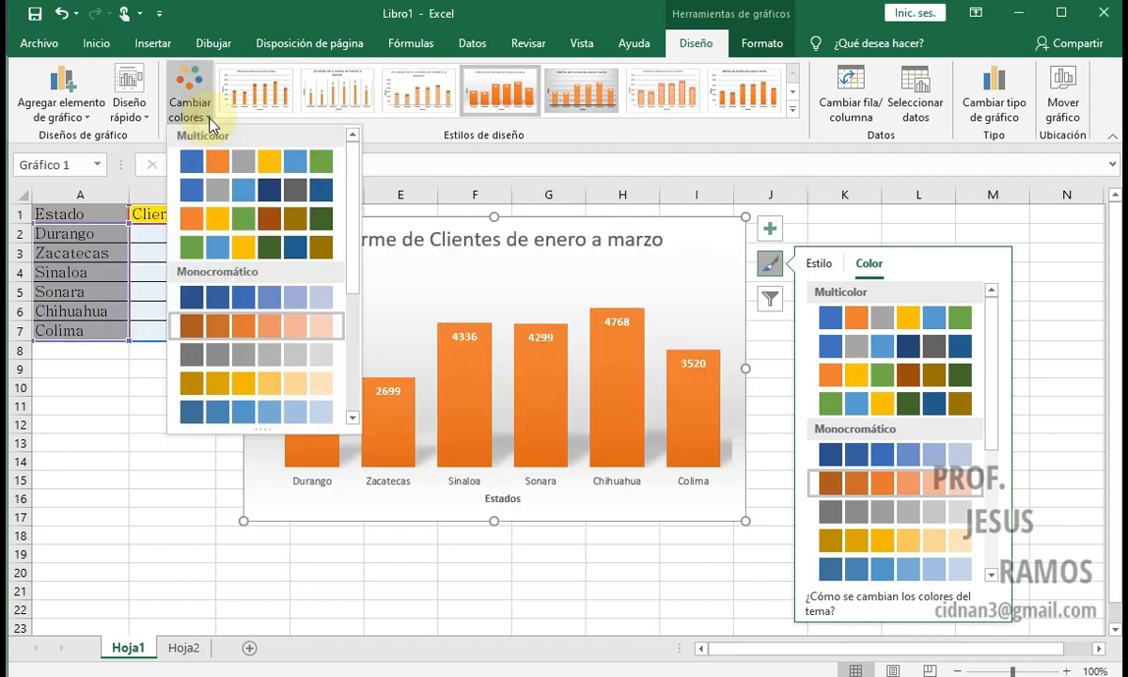
left_click(213, 344)
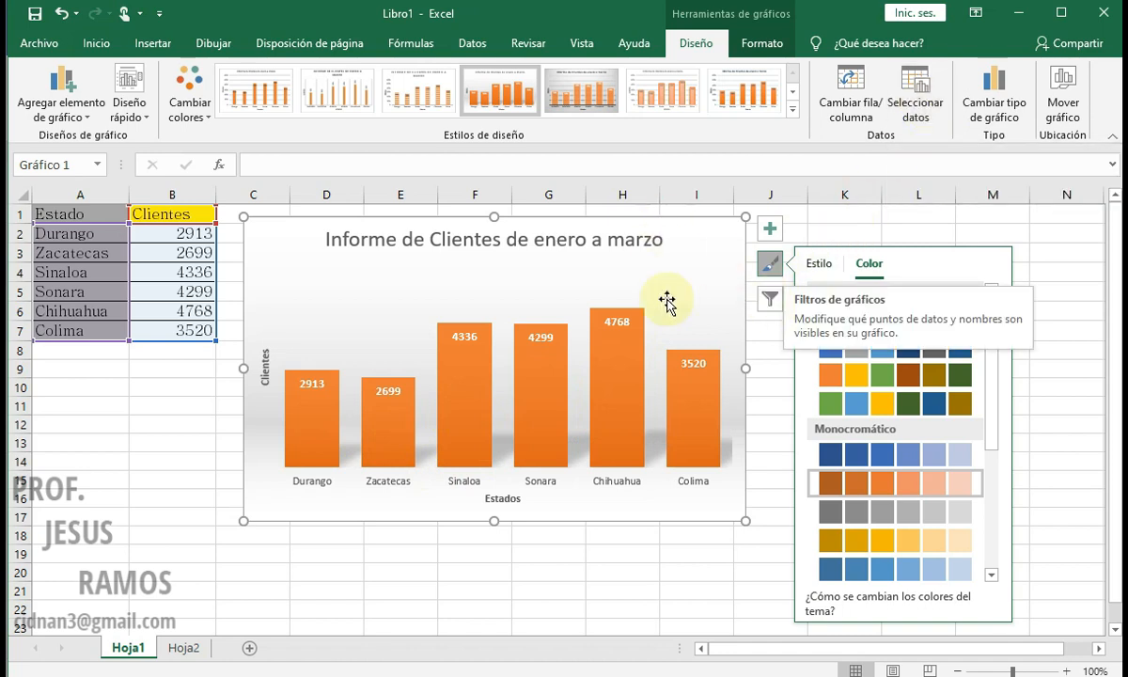
Step: Filter the Colima category out of the chart, keeping the other five states
left_click(767, 301)
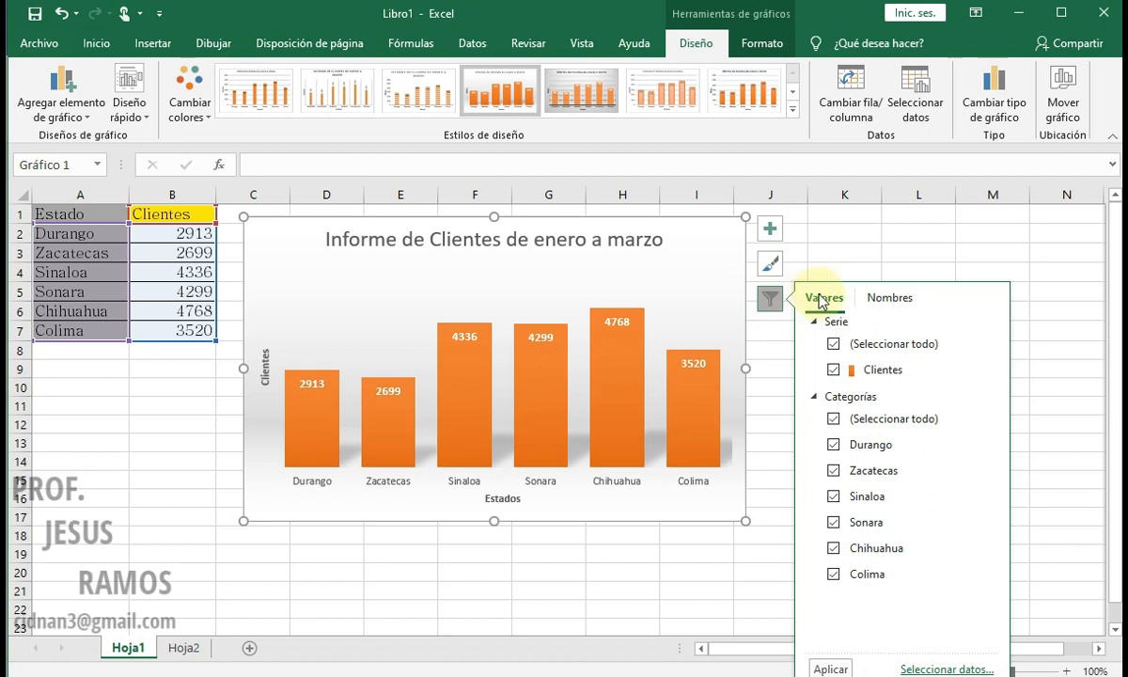
mouse_move(301, 395)
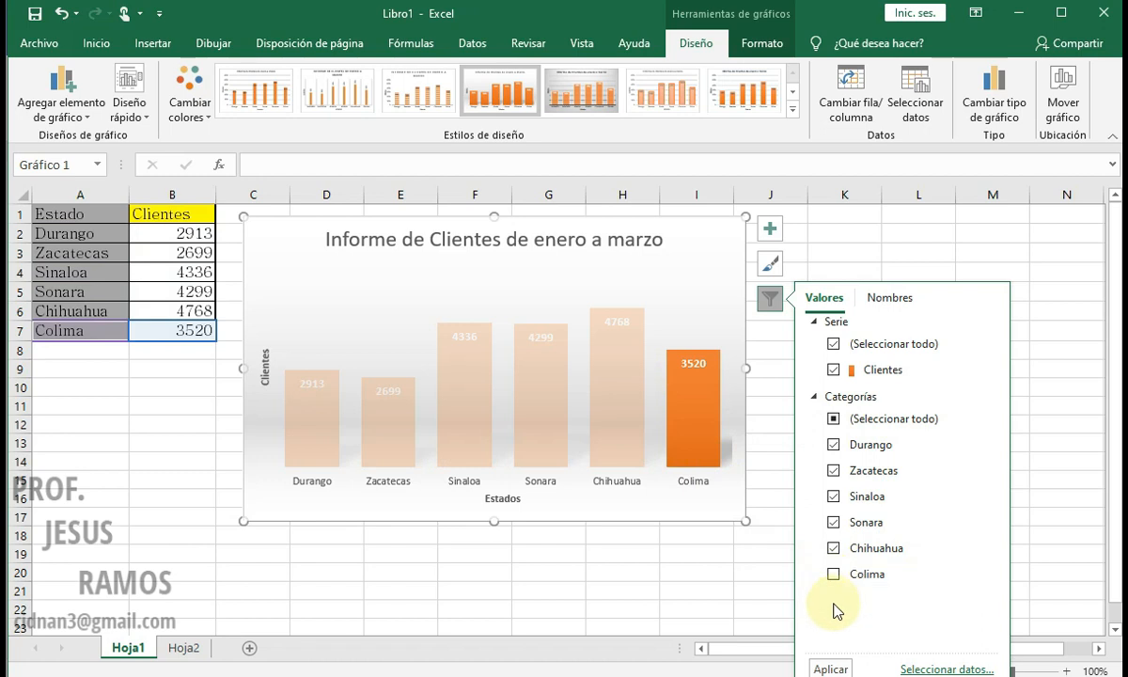
left_click(834, 668)
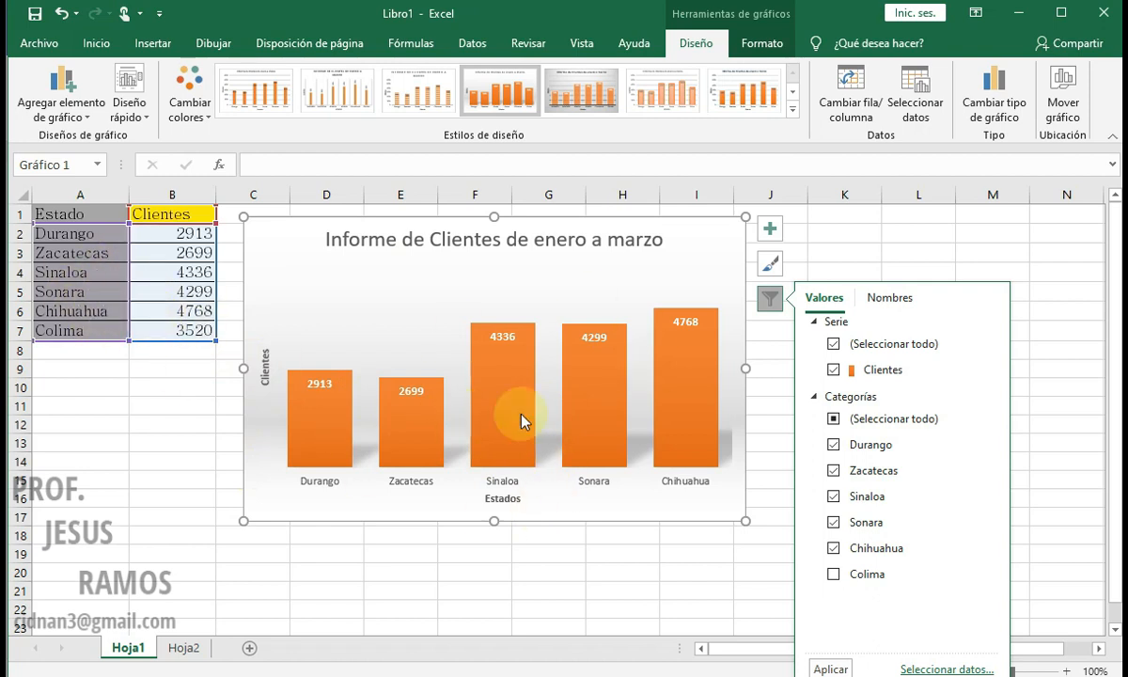
Step: Restore the Colima category in the chart filter, apply it and leave the chart
left_click(834, 575)
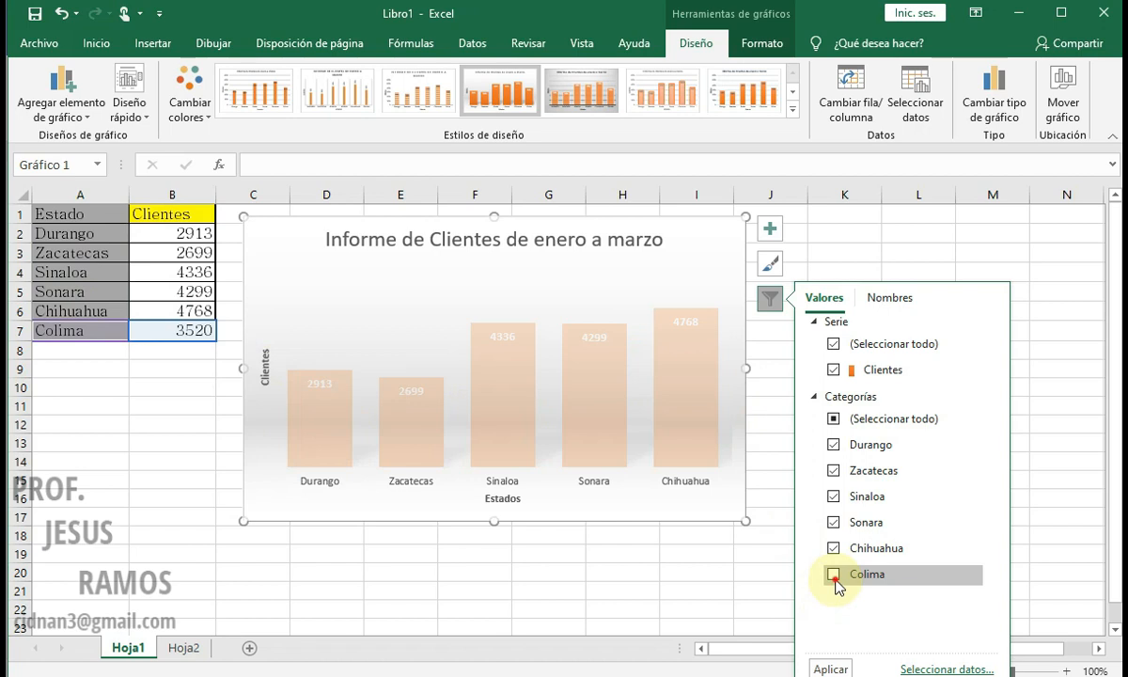
left_click(833, 668)
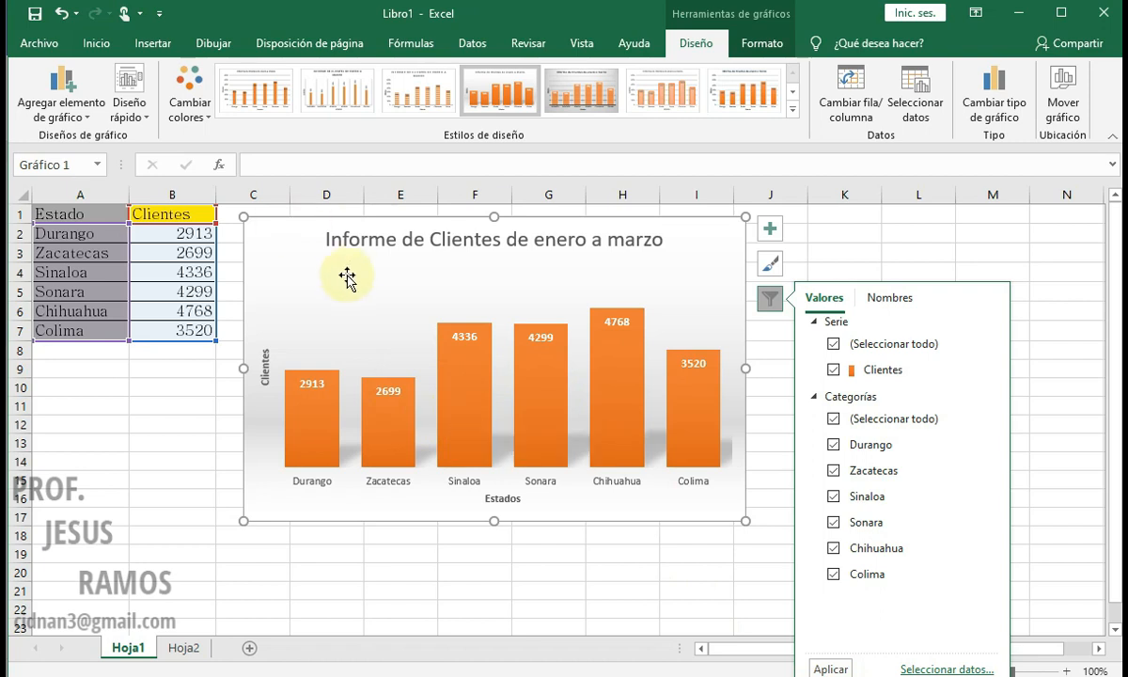
left_click(831, 235)
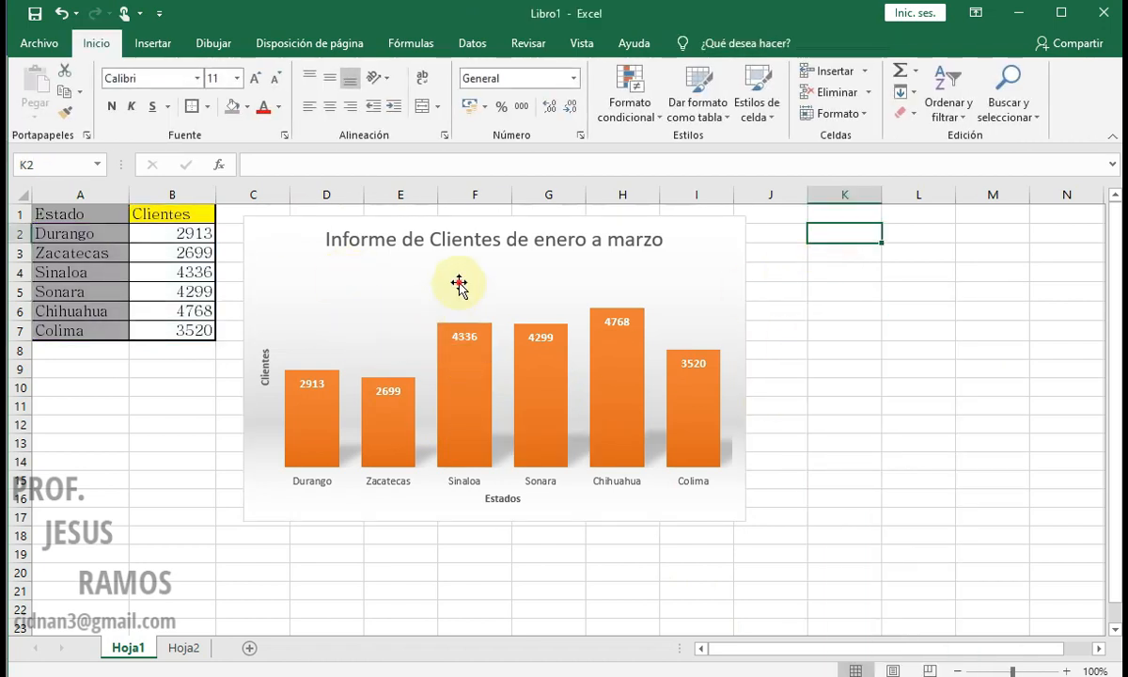
Step: Try to redefine the chart's source data as range A1:B8 on Hoja1 and swap its rows and columns
left_click(568, 284)
left_click(915, 94)
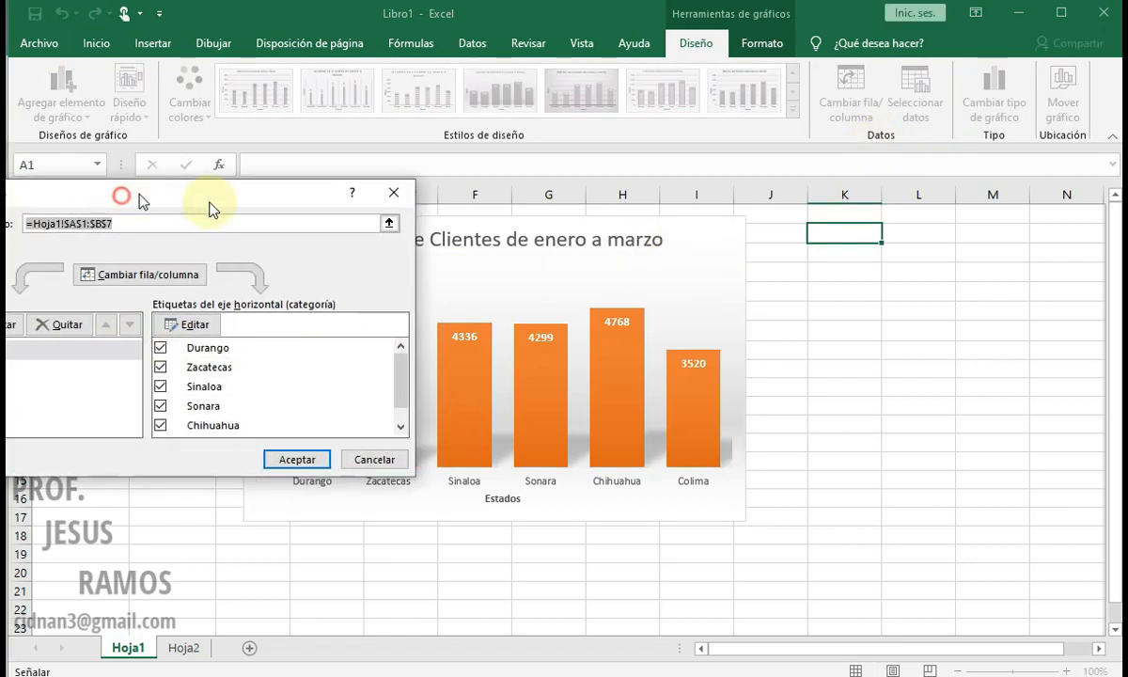
left_click_drag(164, 201, 793, 249)
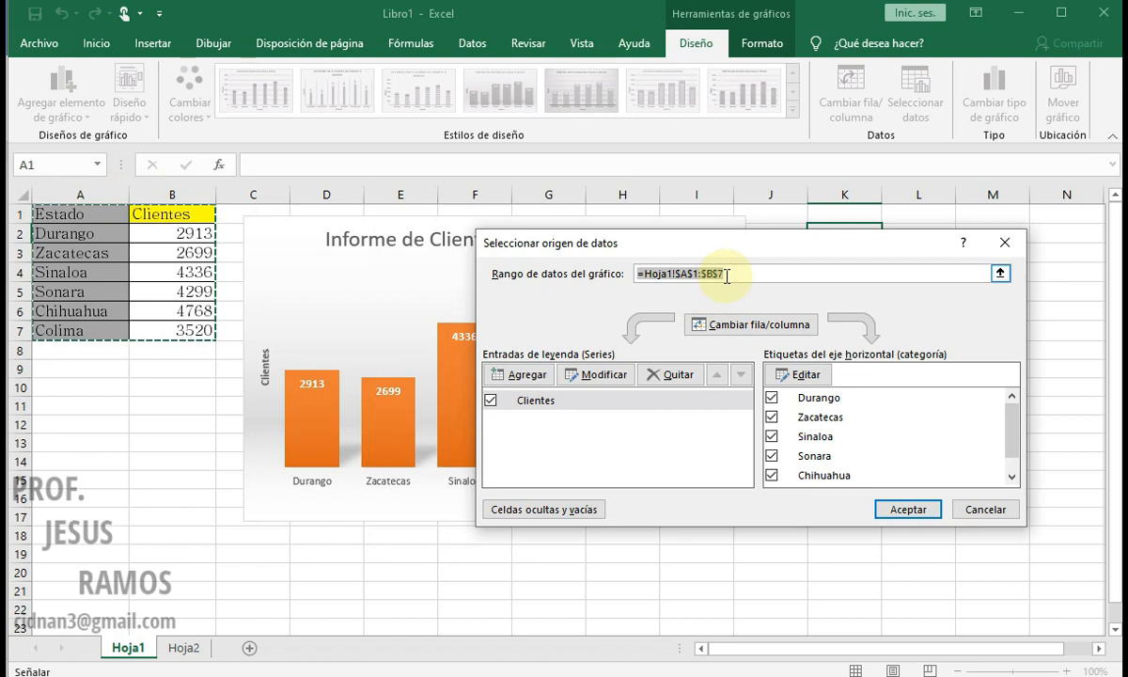
left_click(729, 274)
left_click(585, 273)
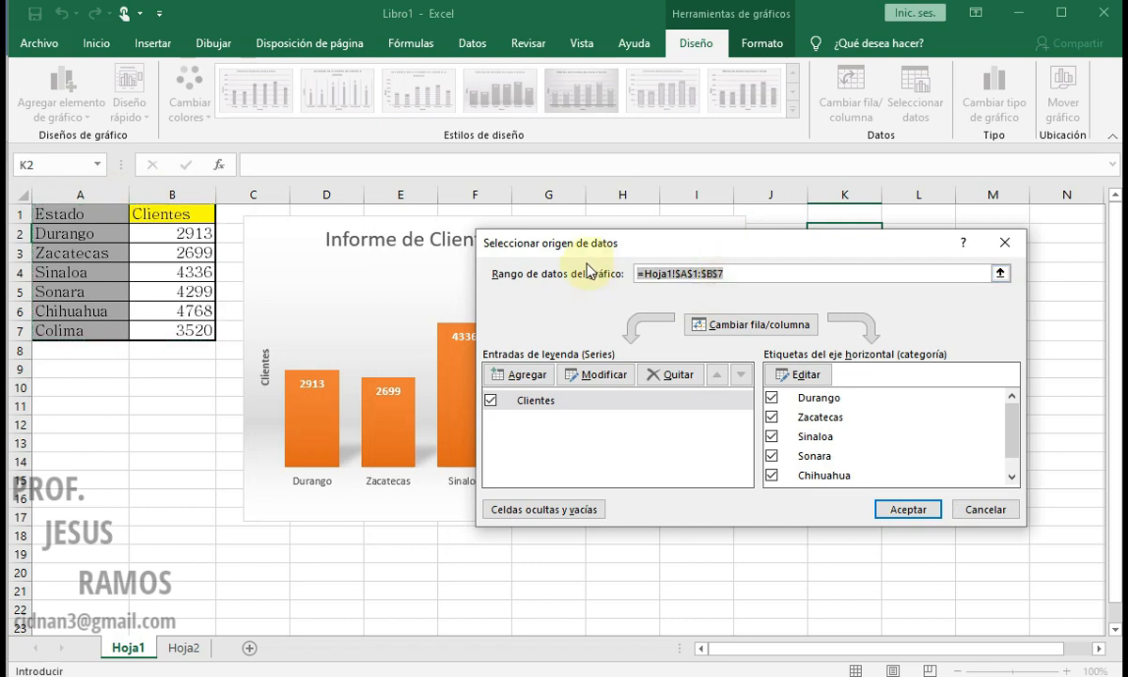
key("Delete")
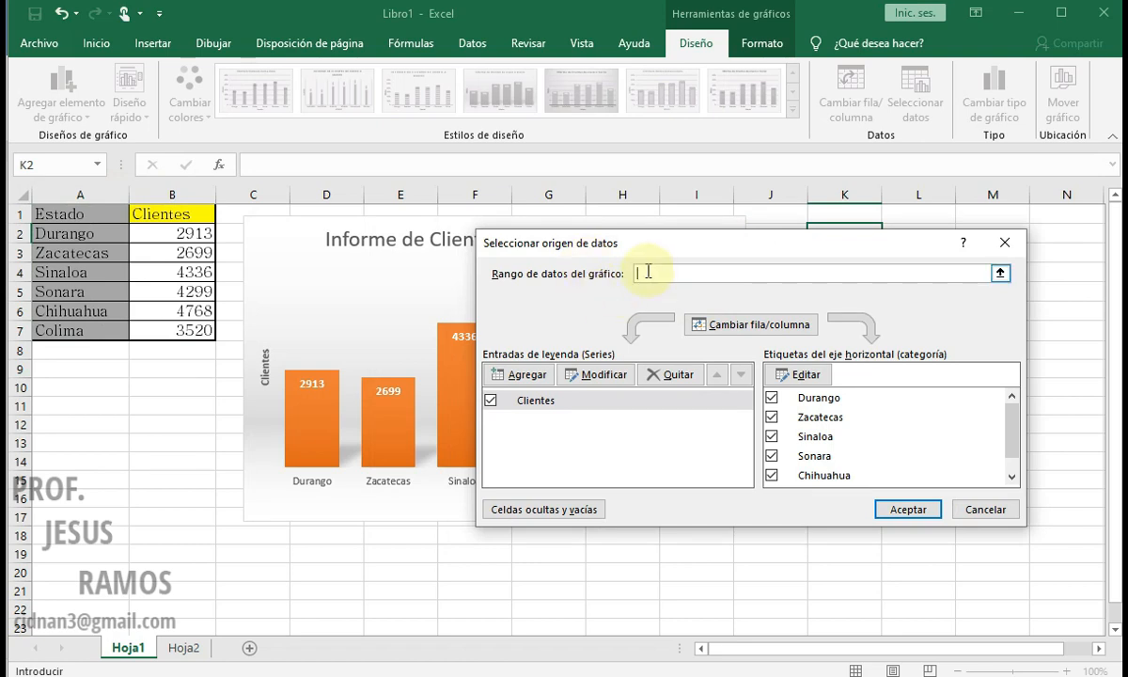
left_click_drag(91, 216, 150, 236)
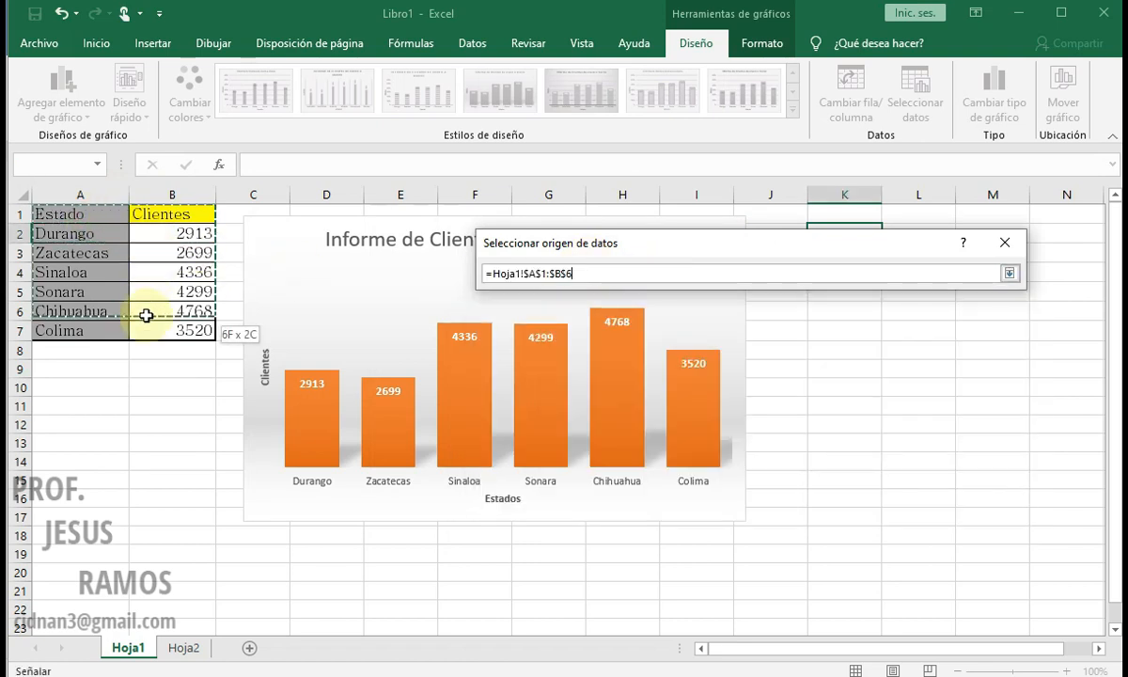
left_click_drag(140, 360, 138, 357)
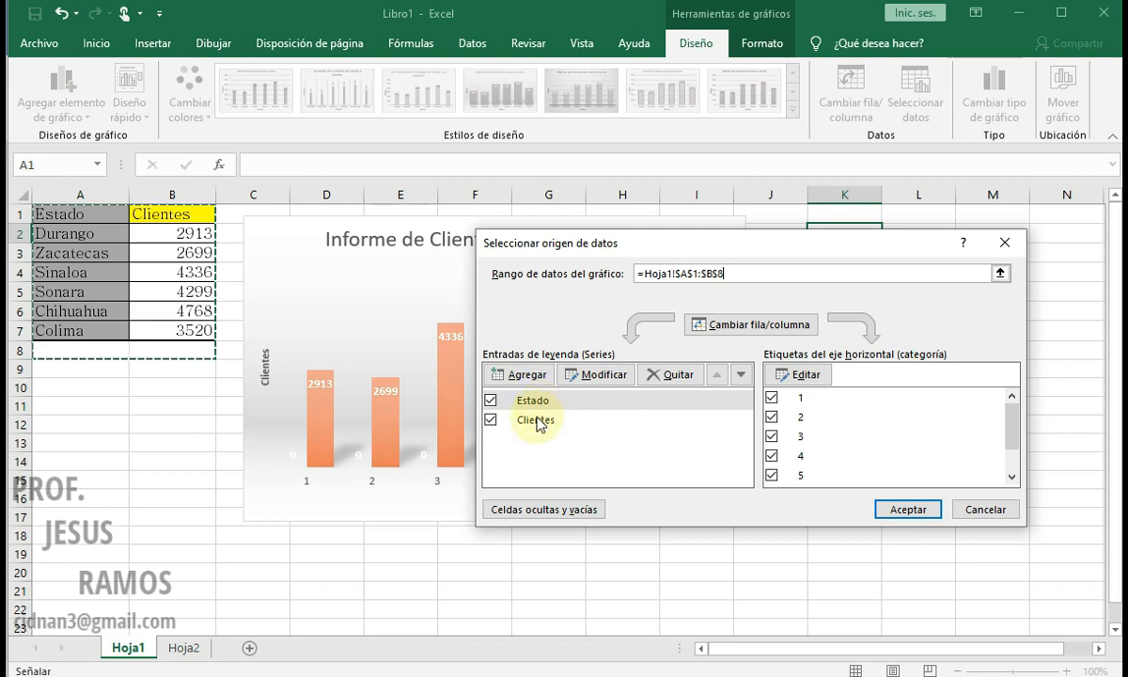
left_click(753, 329)
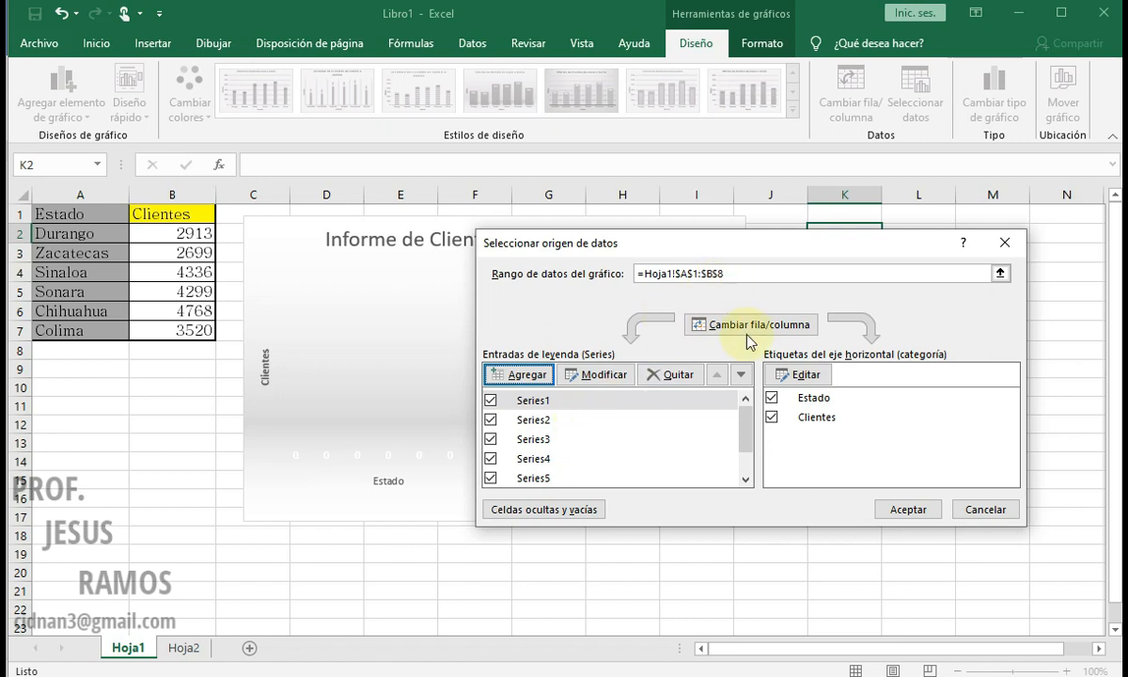
left_click(984, 508)
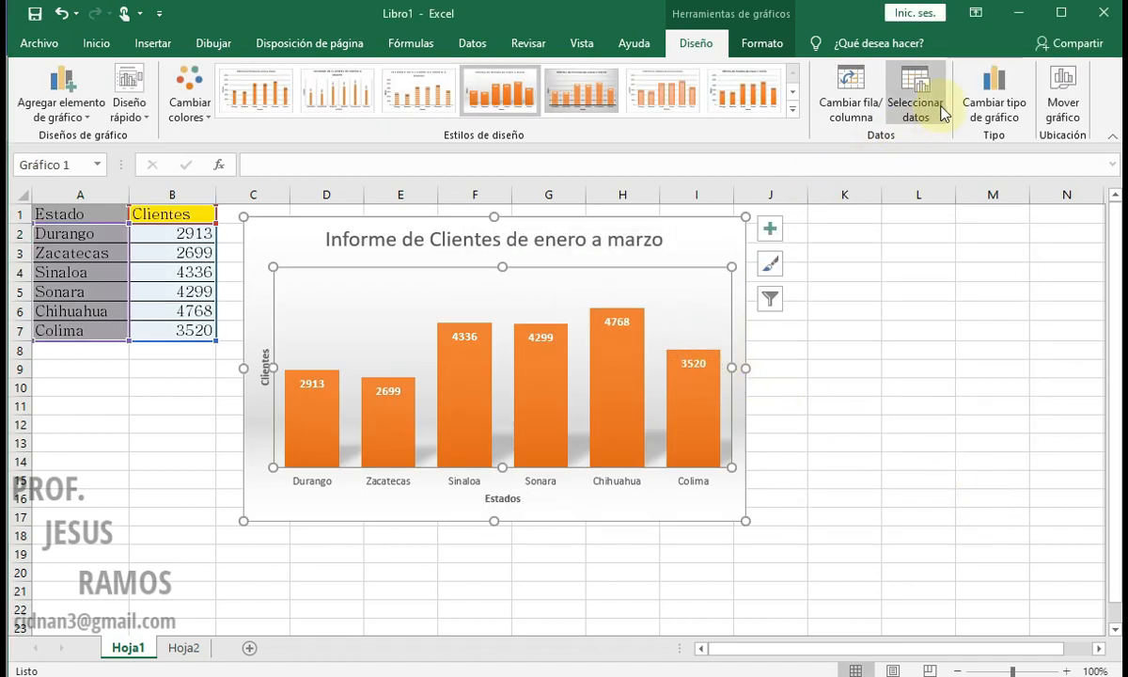
Step: Clear the chart's source data range and reselect it as =Hoja1!$A$1:$B$7
left_click(932, 104)
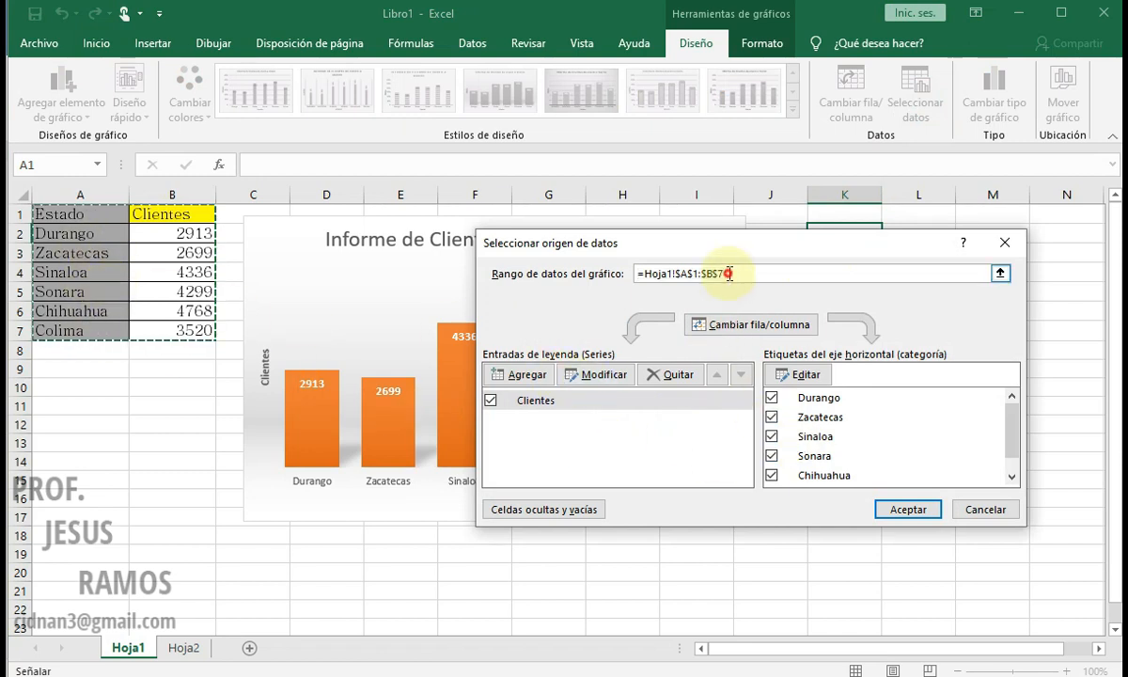
key("BackSpace")
left_click_drag(87, 214, 159, 351)
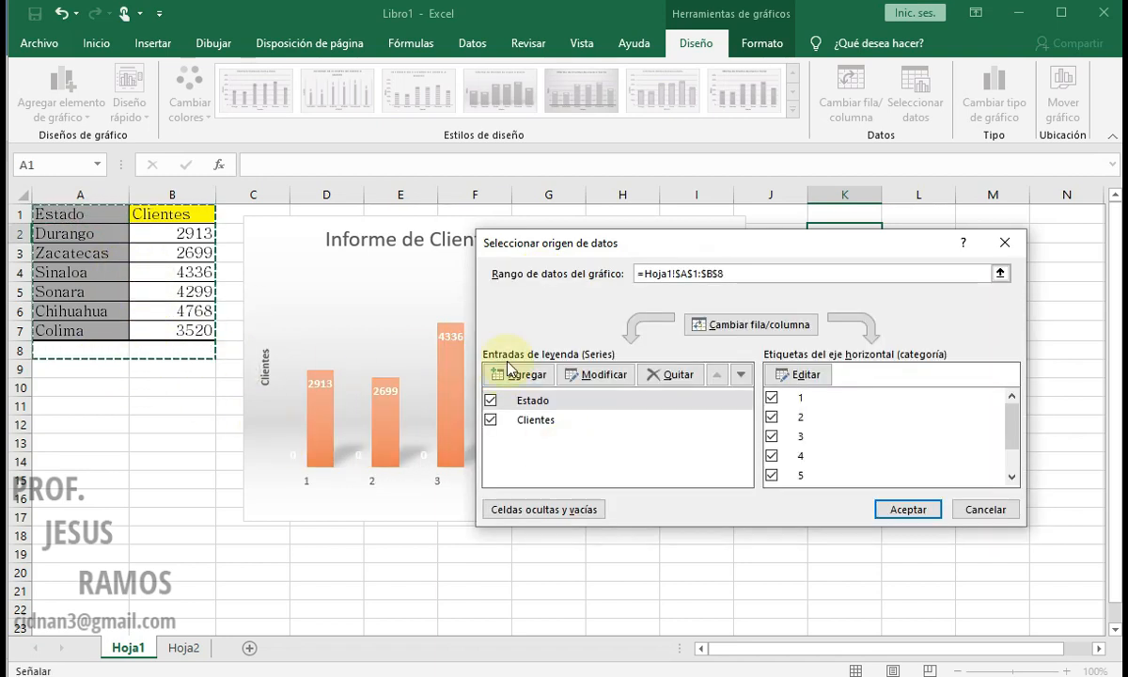
left_click_drag(730, 274, 602, 273)
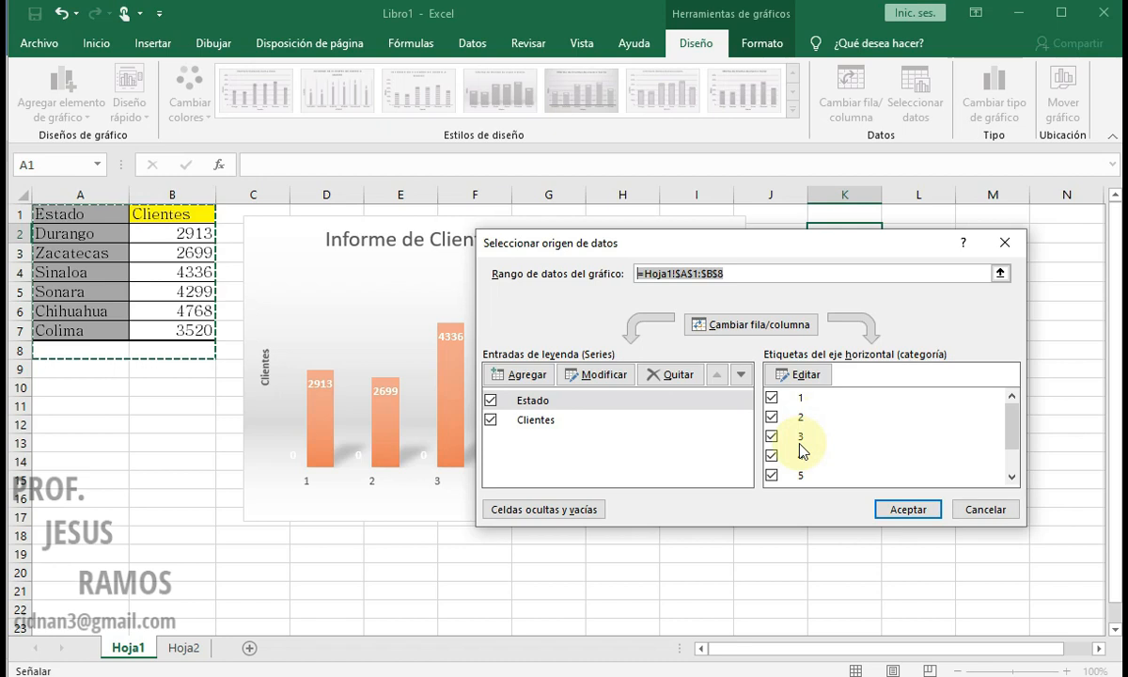
key("BackSpace")
left_click_drag(60, 214, 137, 275)
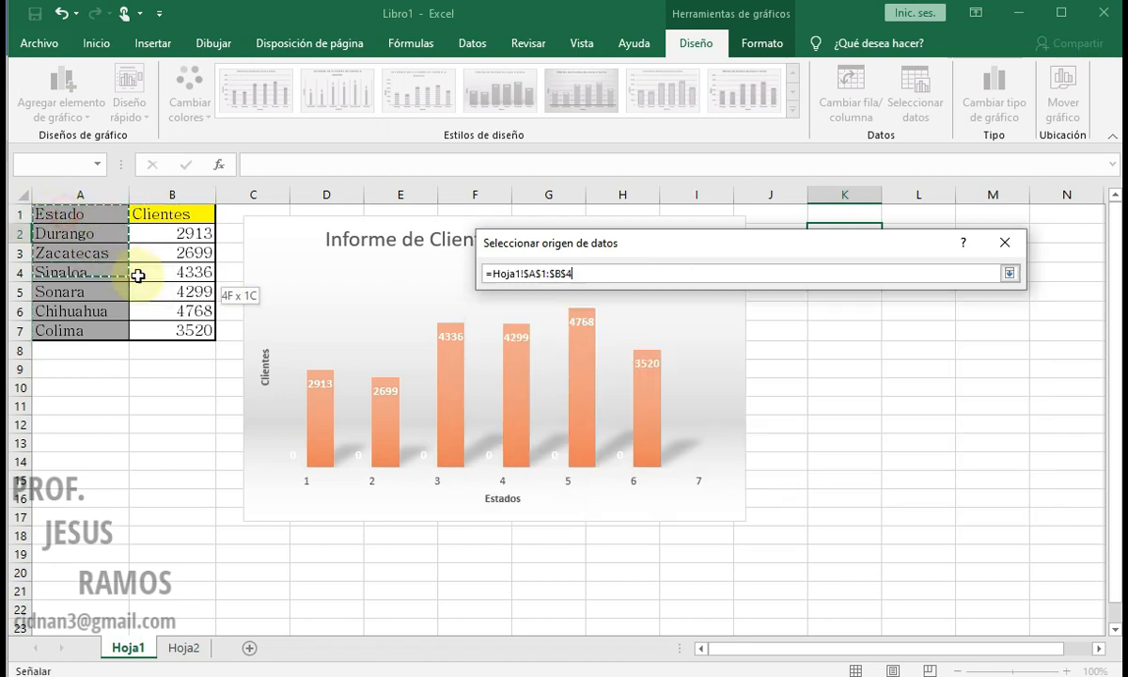
left_click_drag(153, 322, 156, 330)
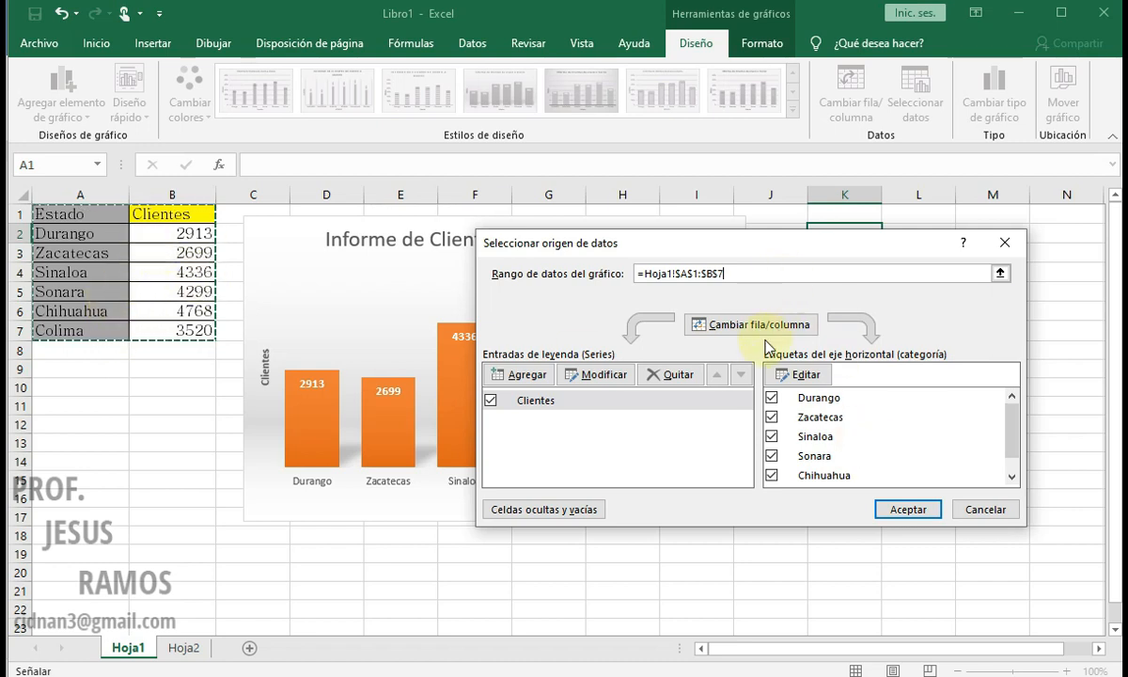
Step: Swap the chart's rows and columns so each state is a series, keep Colima included, and apply the data source
left_click(729, 323)
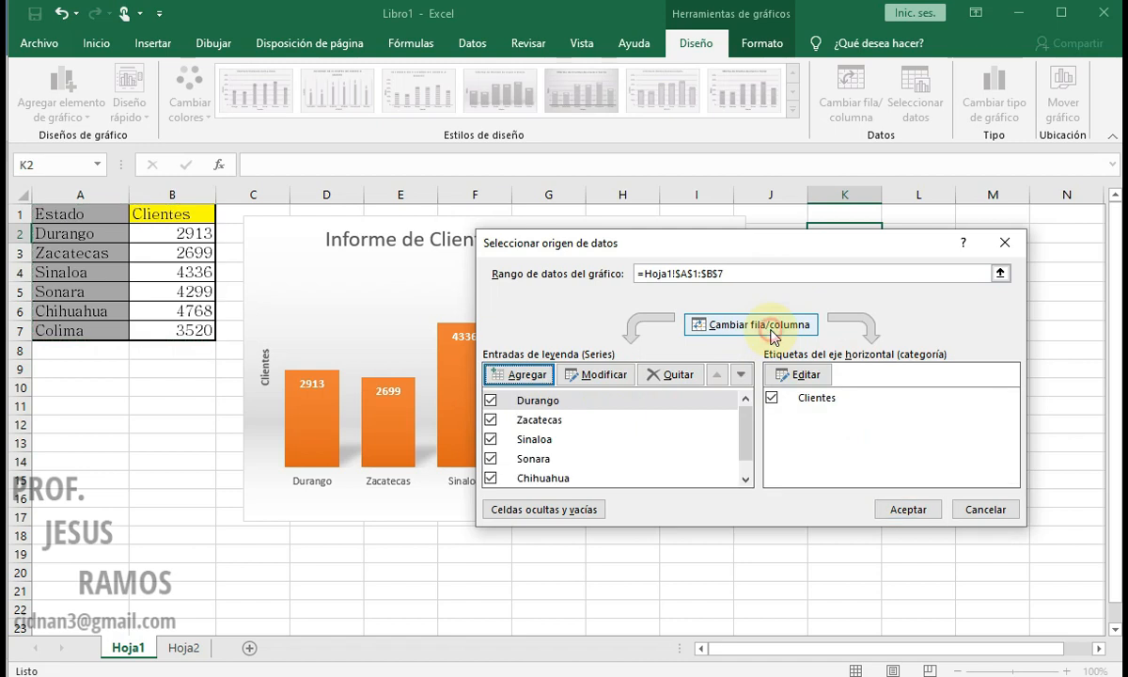
left_click_drag(730, 245, 537, 20)
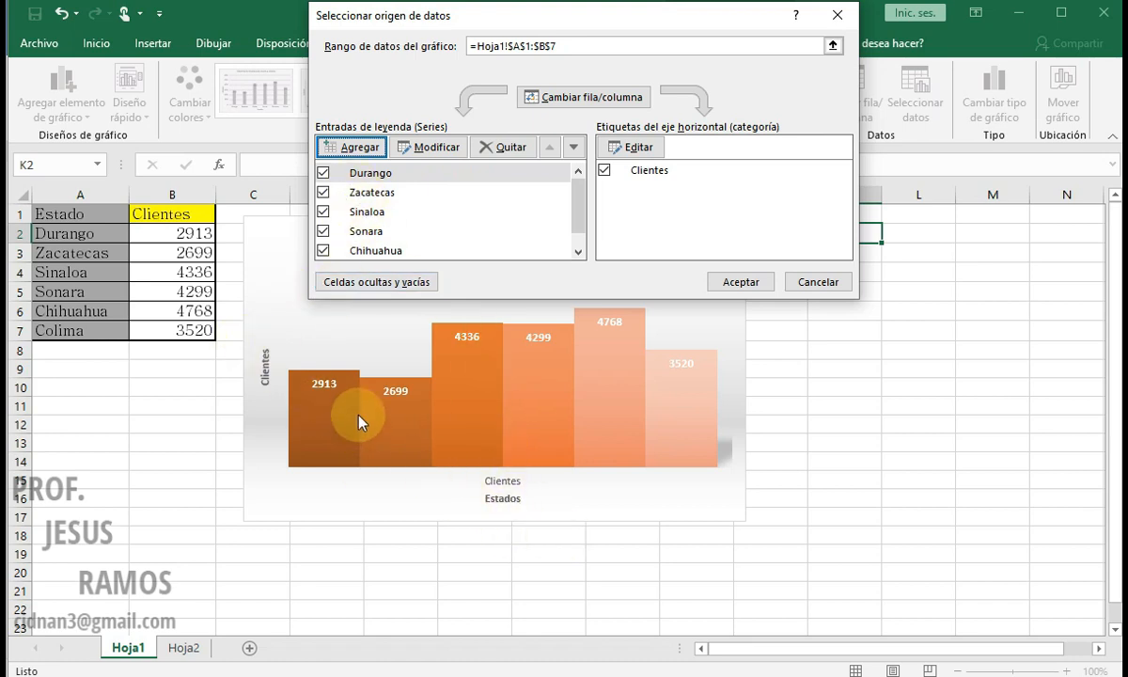
left_click(580, 94)
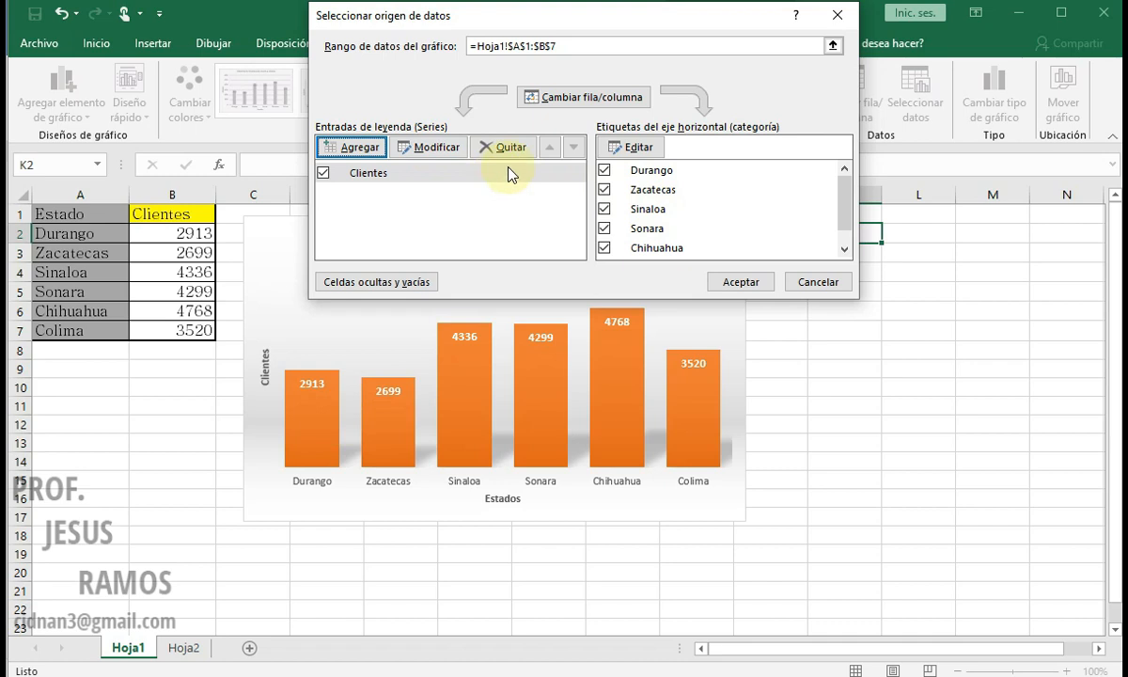
left_click(587, 97)
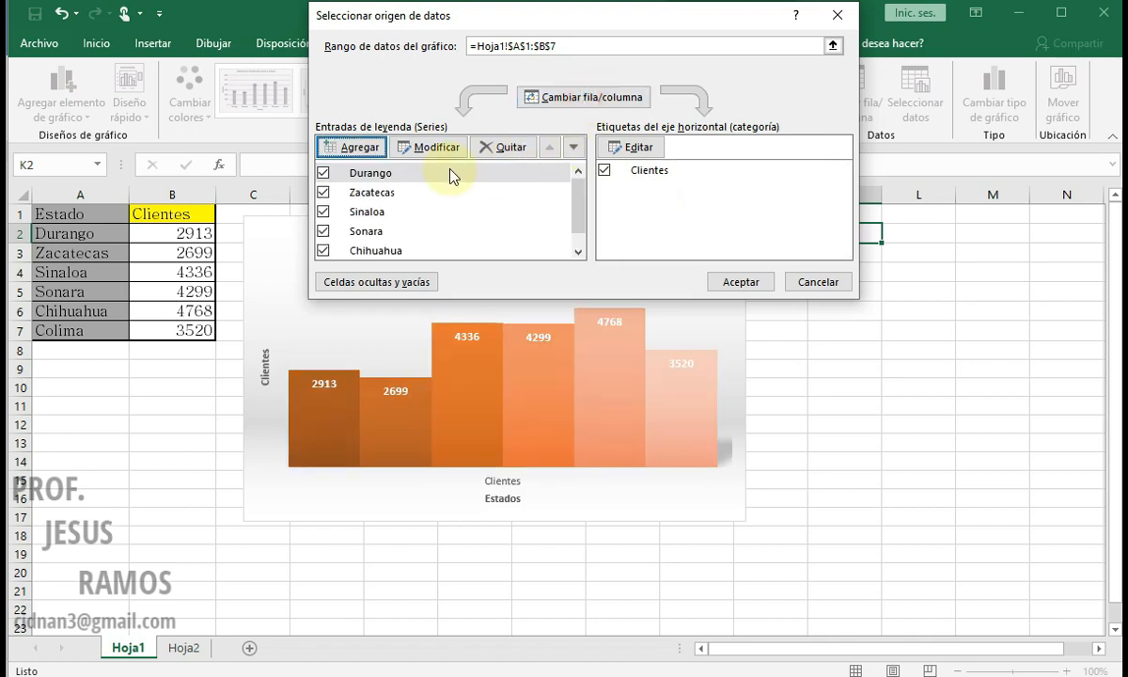
scroll(362, 261, "down", 1)
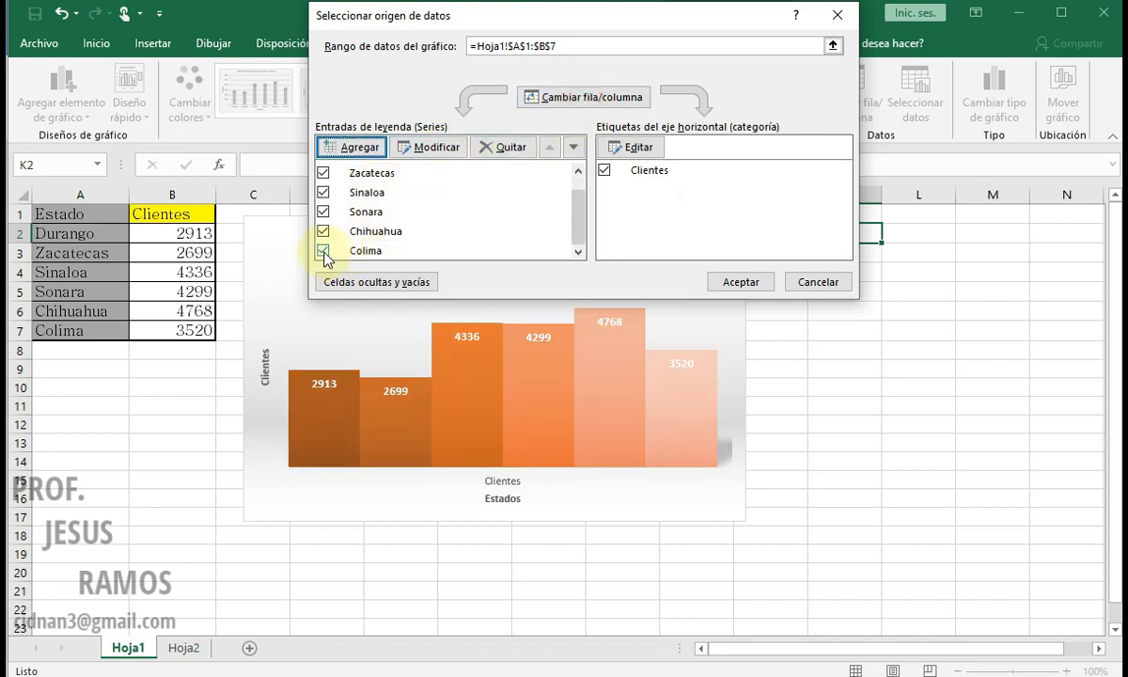
left_click(320, 252)
left_click(477, 251)
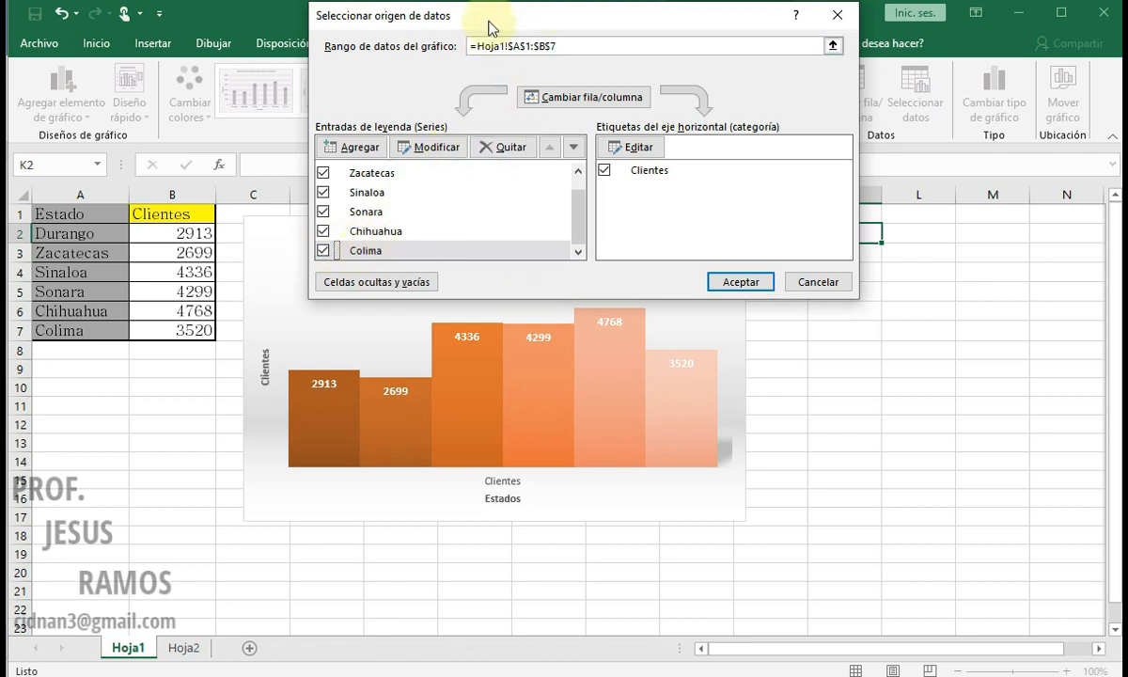
left_click(741, 283)
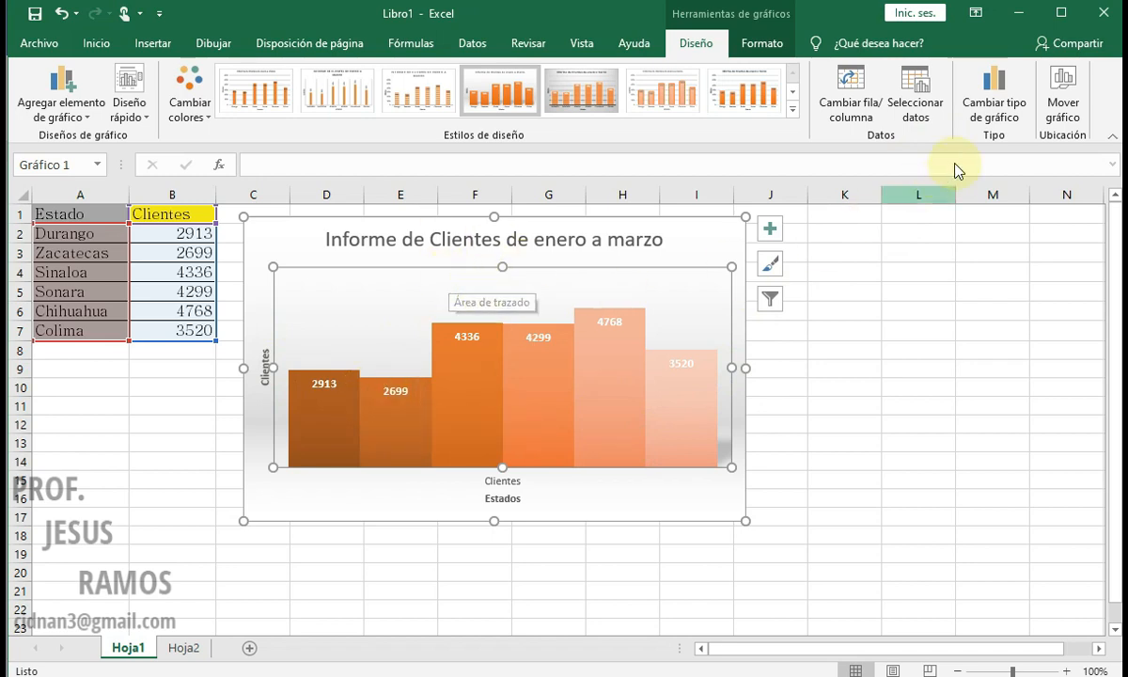
Step: Change the chart type to Columna agrupada 3D and make the chart slightly taller
left_click(996, 132)
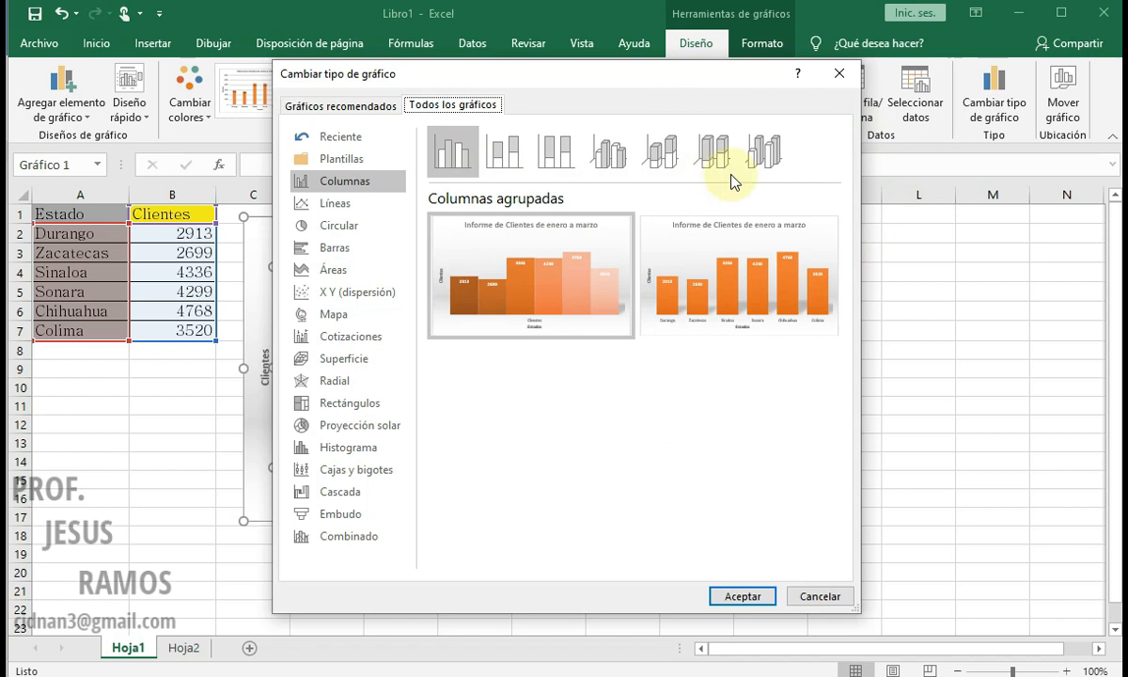
left_click(613, 155)
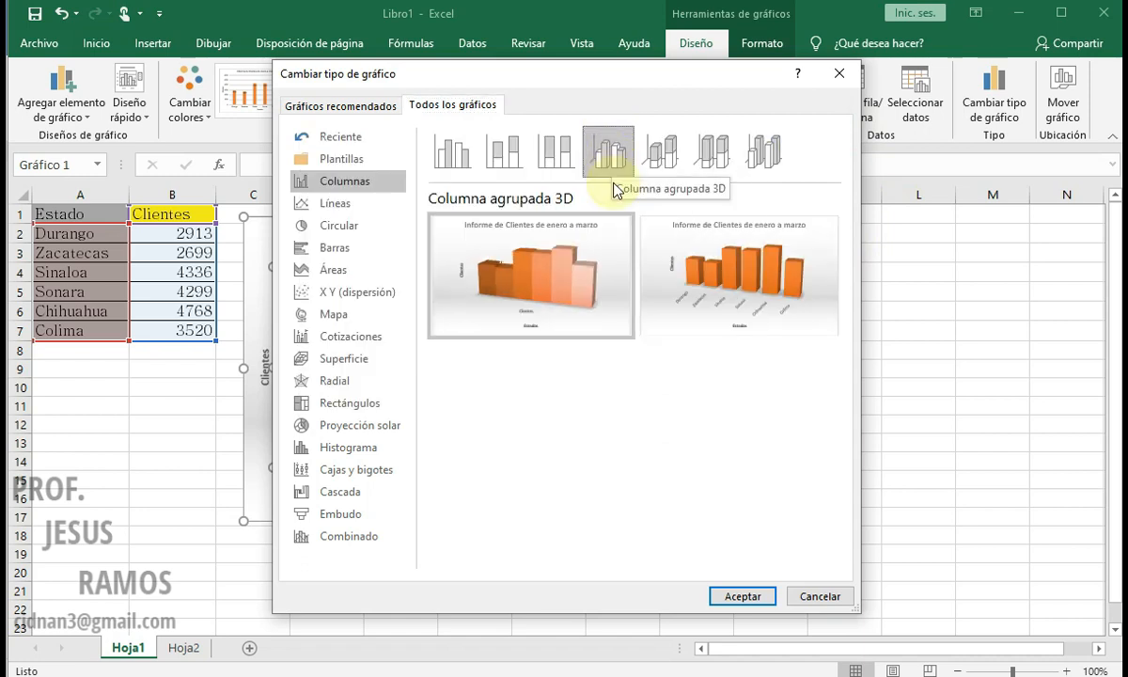
left_click(735, 596)
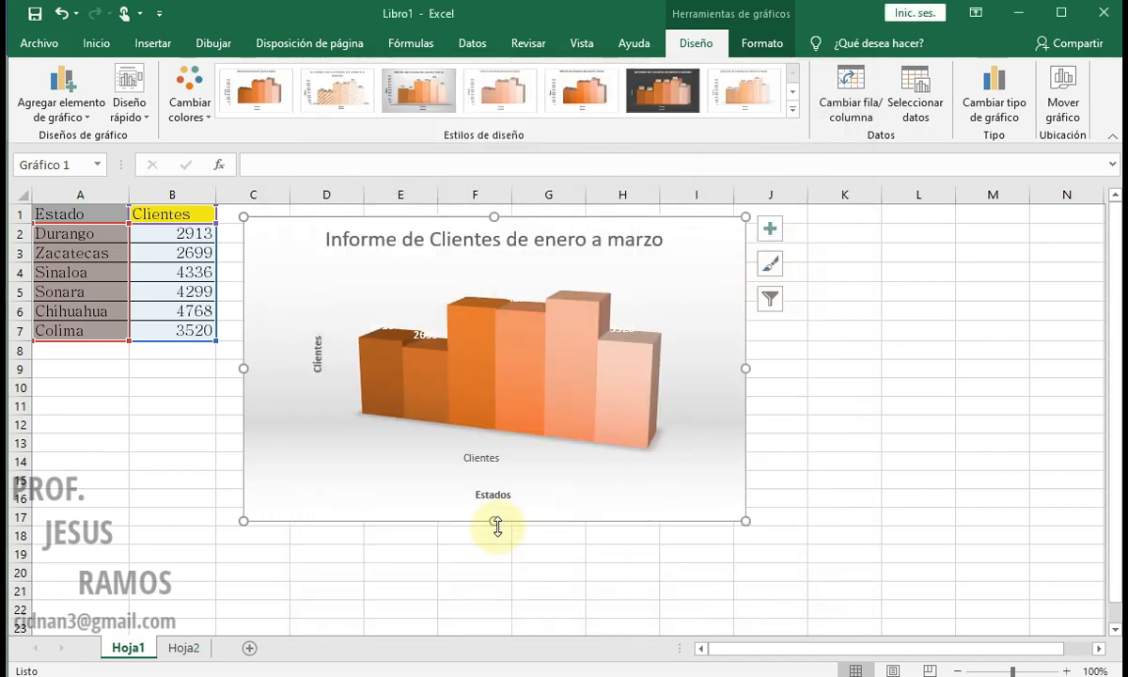
left_click_drag(493, 523, 495, 551)
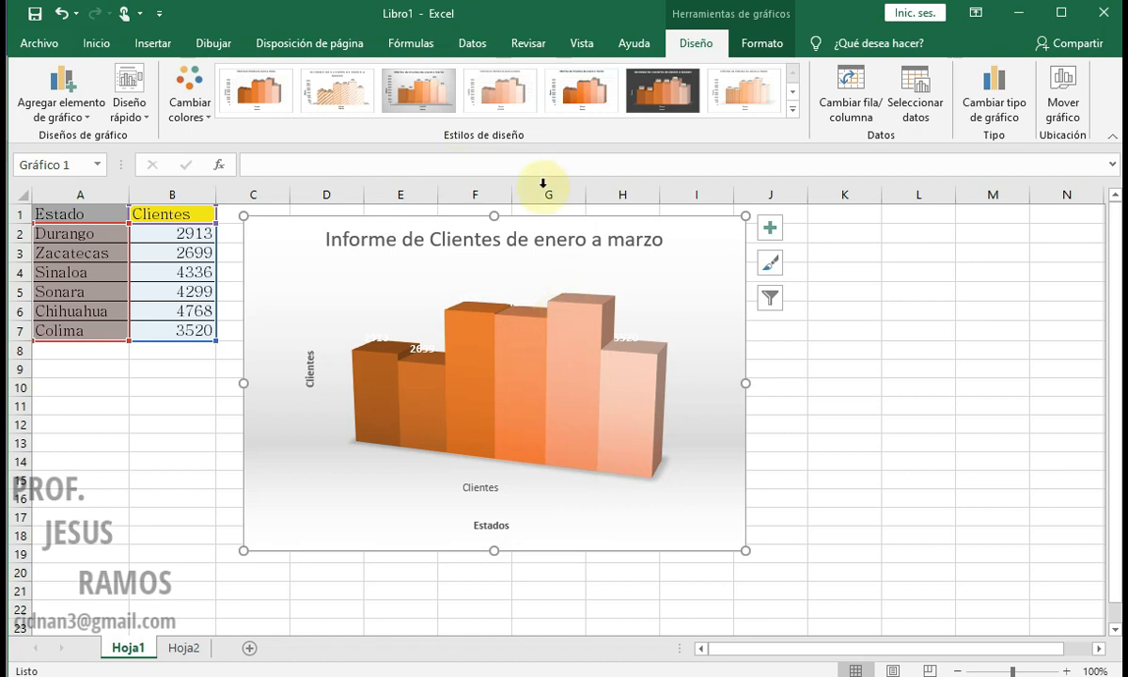
Step: Move the chart to a new sheet named Gráfico1, look at Hoja1 and return to the chart sheet
left_click(1057, 98)
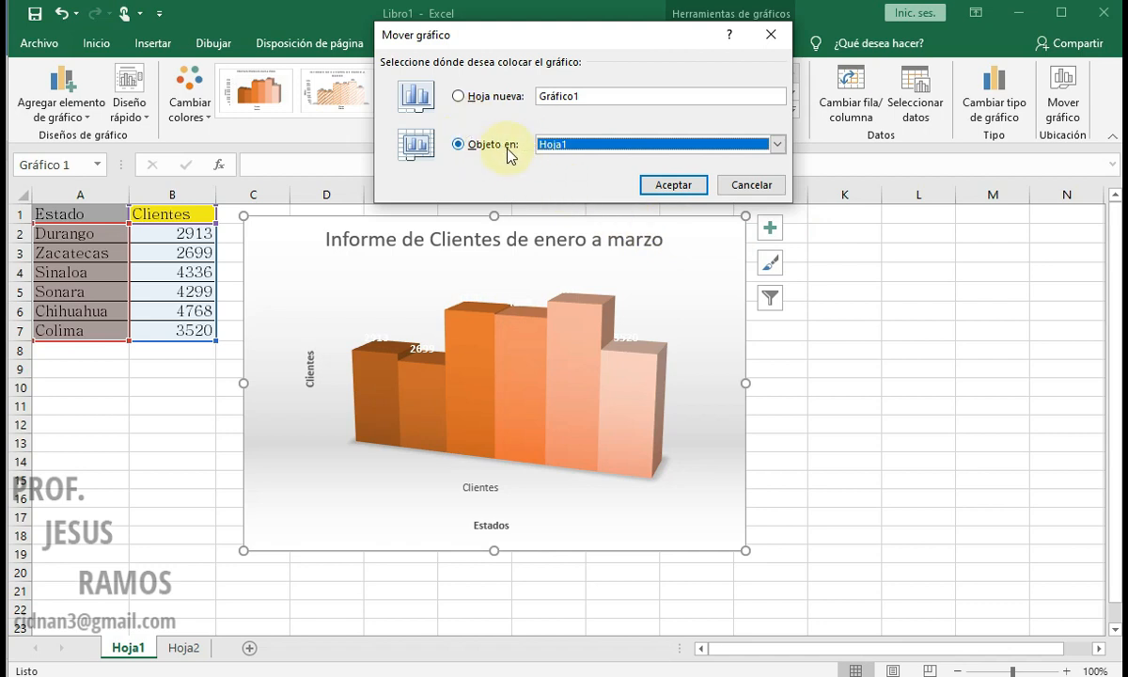
left_click(460, 99)
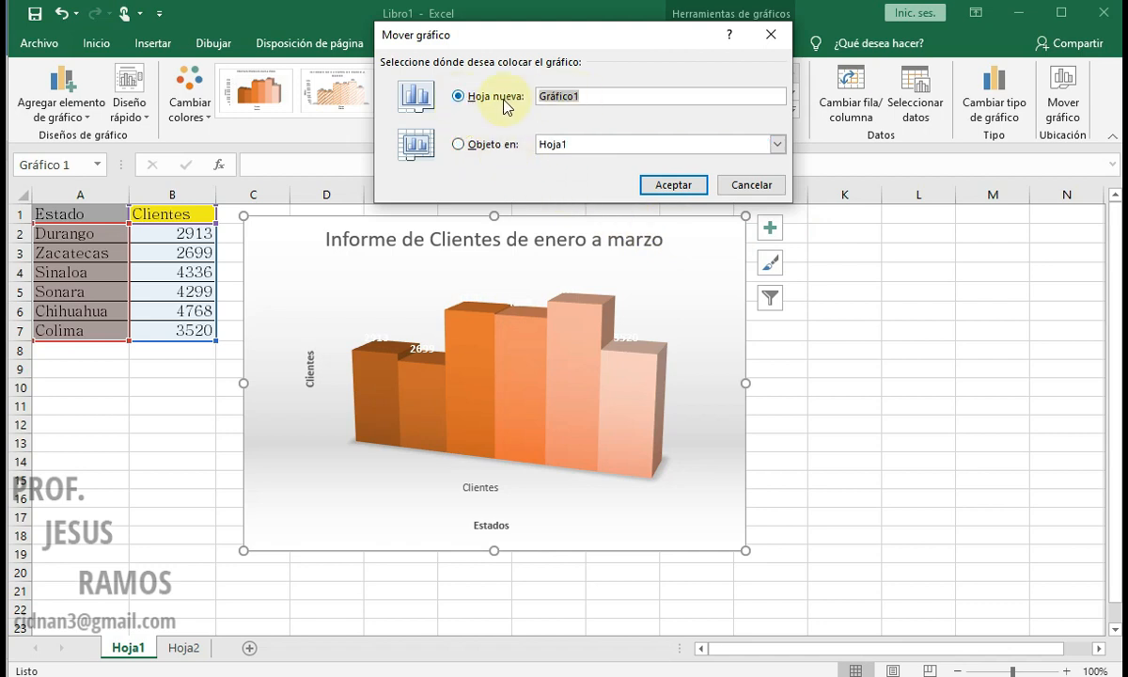
left_click(671, 185)
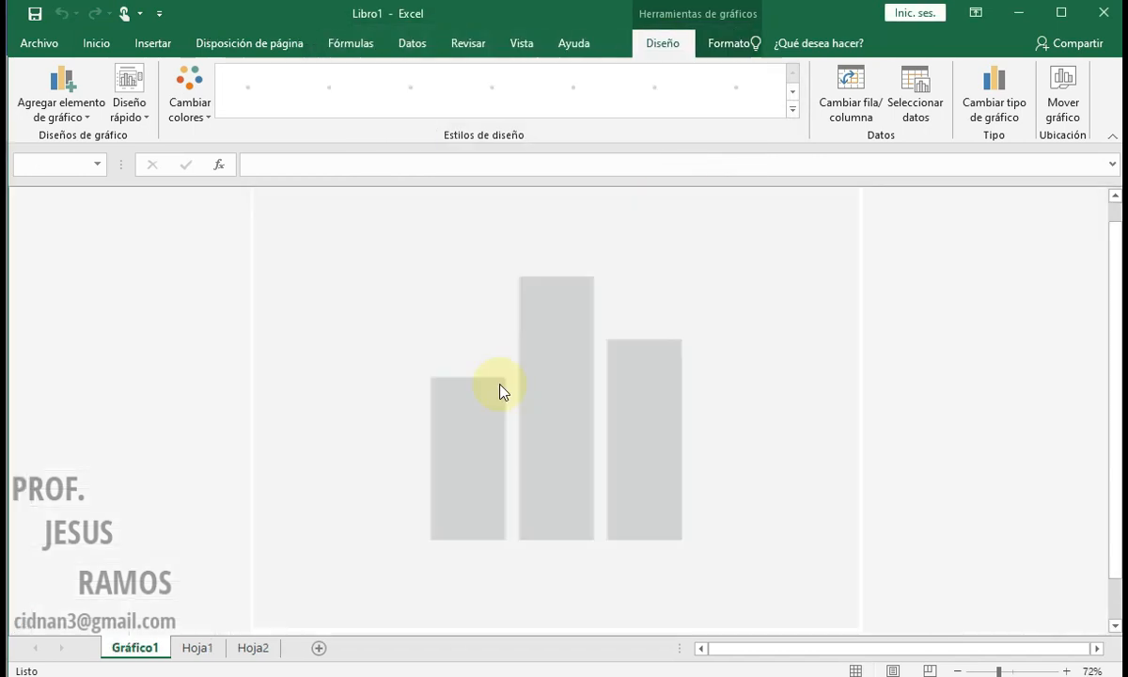
left_click(195, 649)
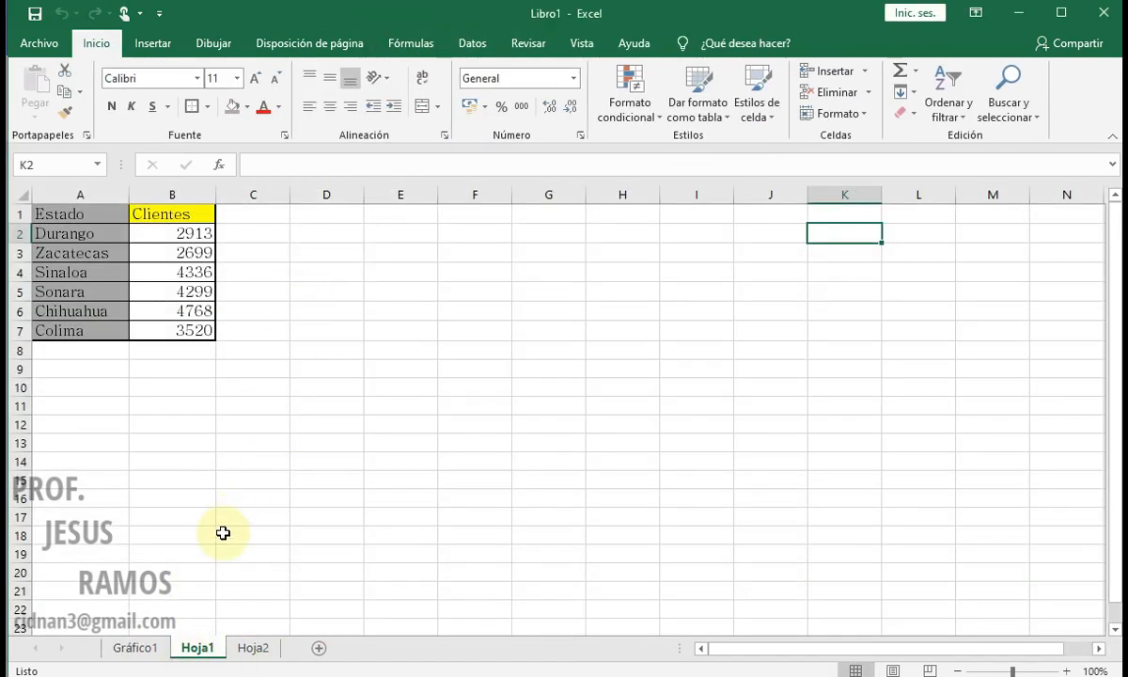
left_click(141, 647)
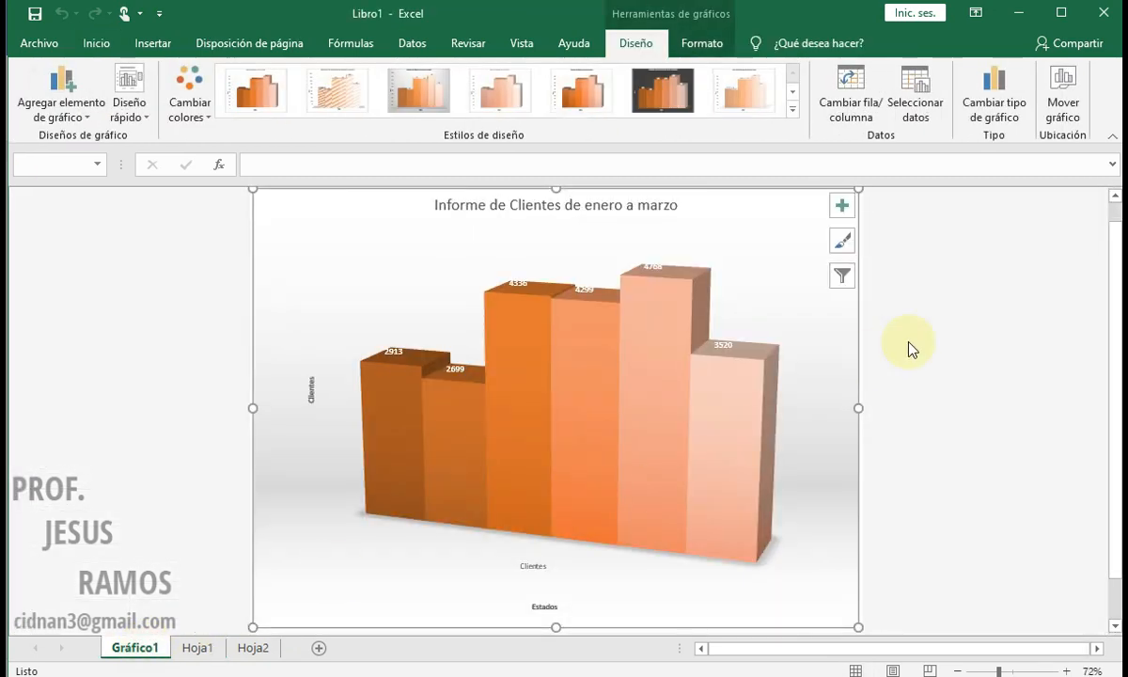
Step: Move the chart back as an object in Hoja1 and reposition it closer to the data table
left_click(1064, 98)
left_click(459, 146)
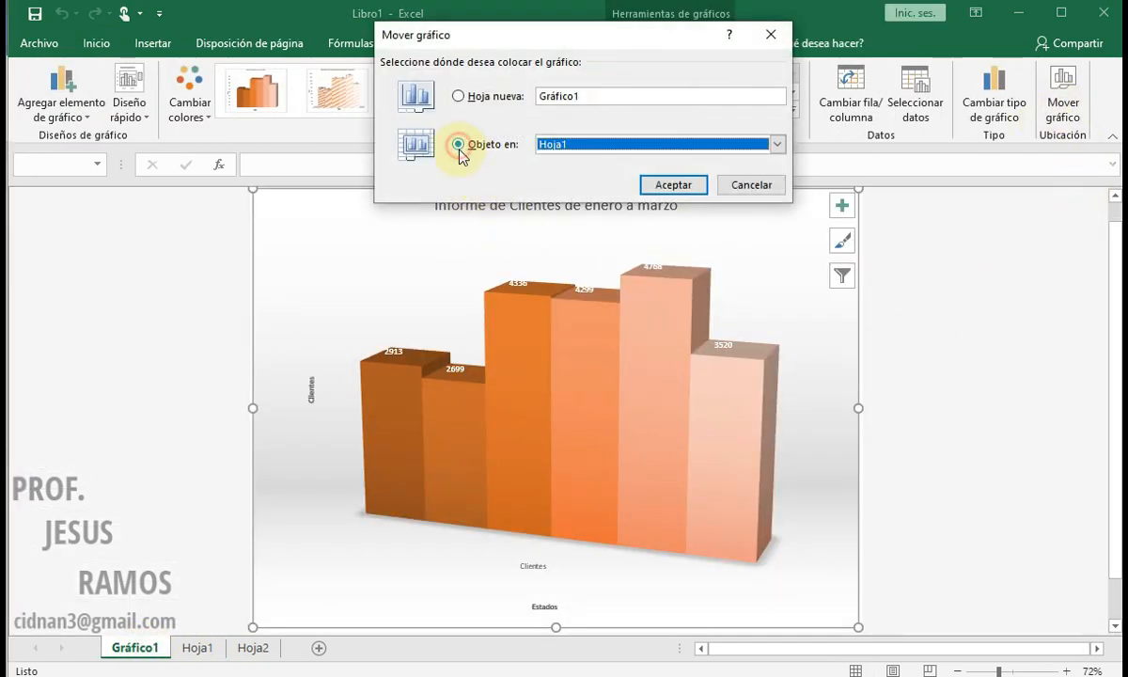
left_click(667, 184)
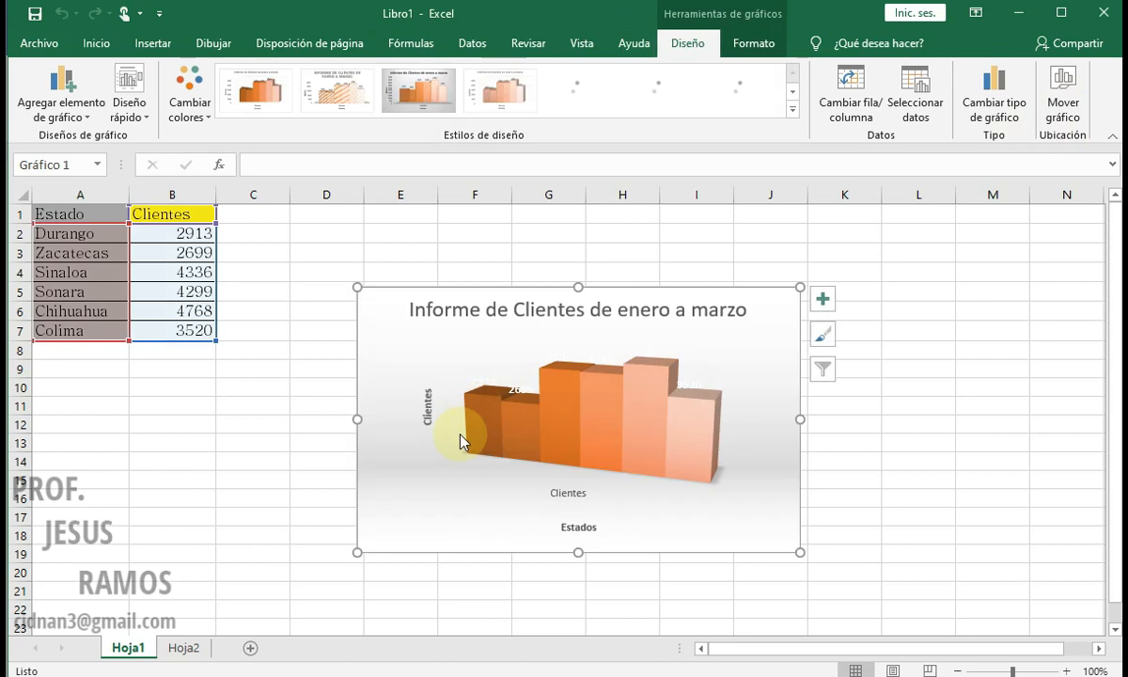
left_click_drag(393, 353, 313, 264)
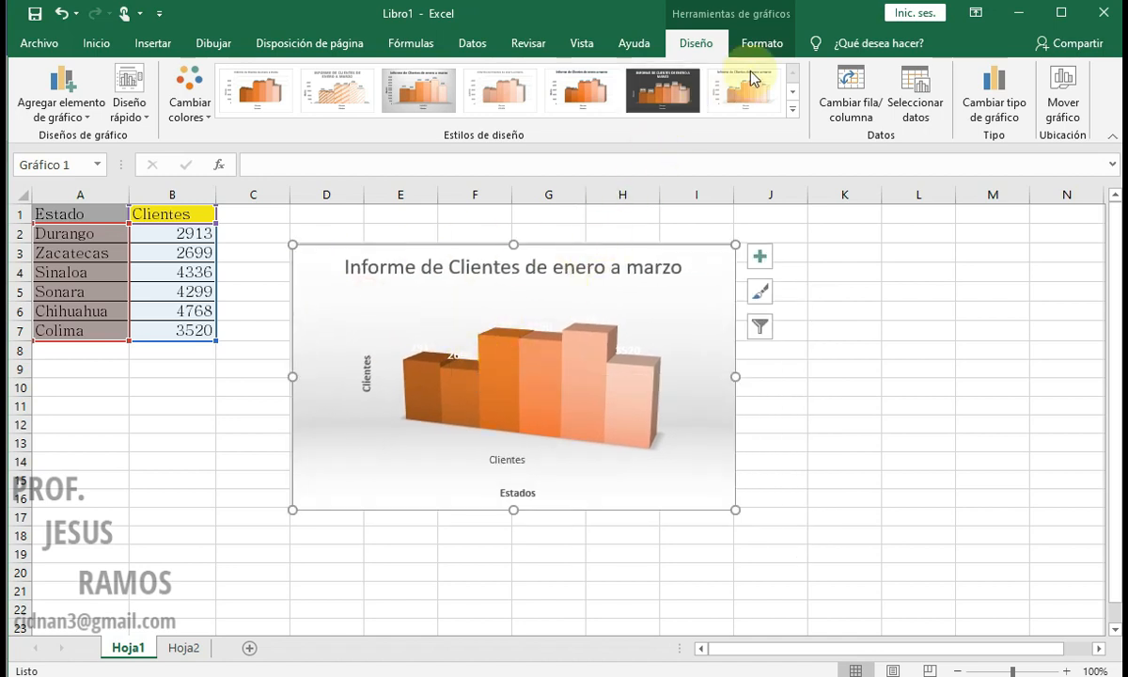
Step: Format the chart title "Informe de Clientes de enero a marzo" as bold, size 18, with a red font
left_click(763, 44)
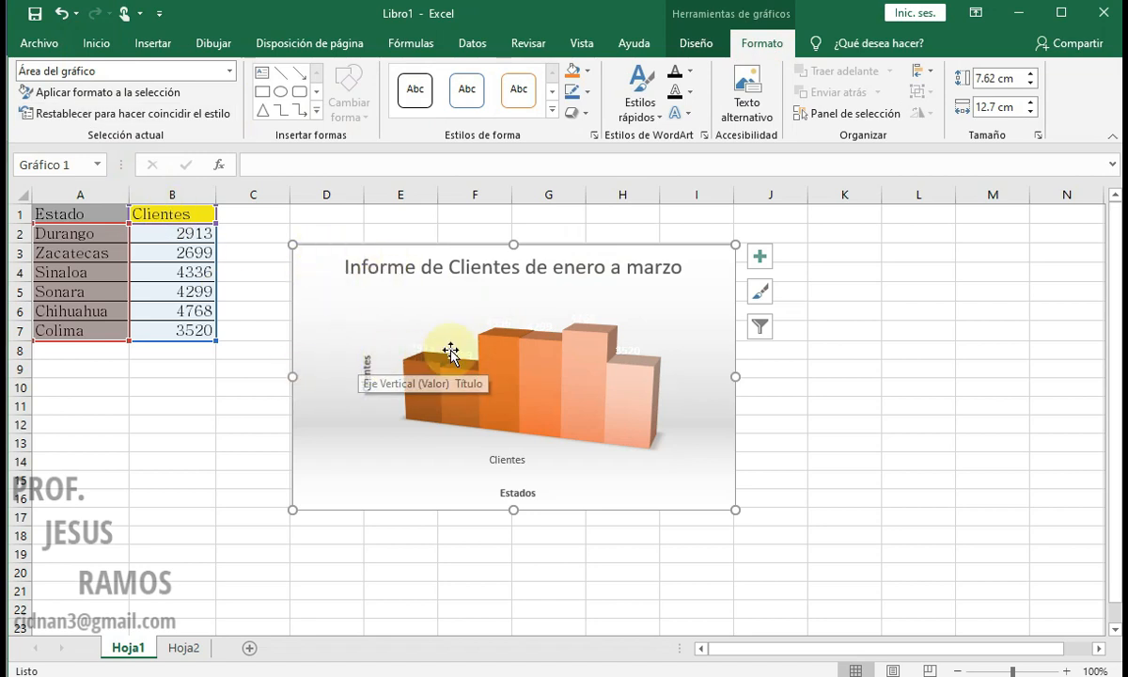
left_click(425, 266)
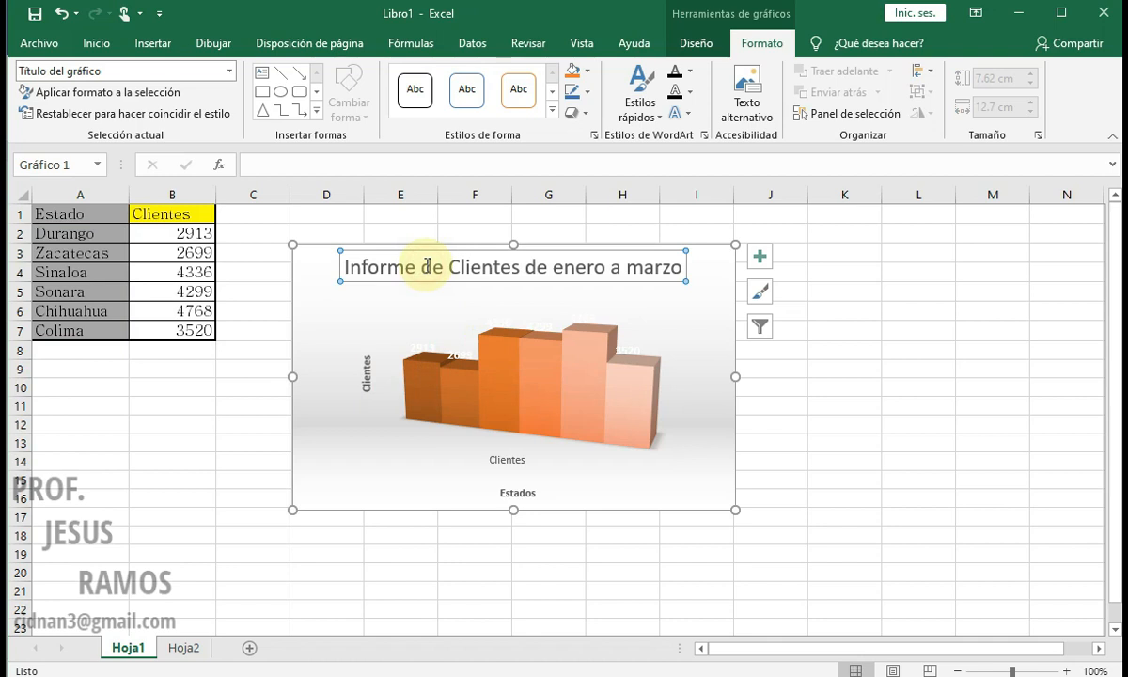
left_click(98, 42)
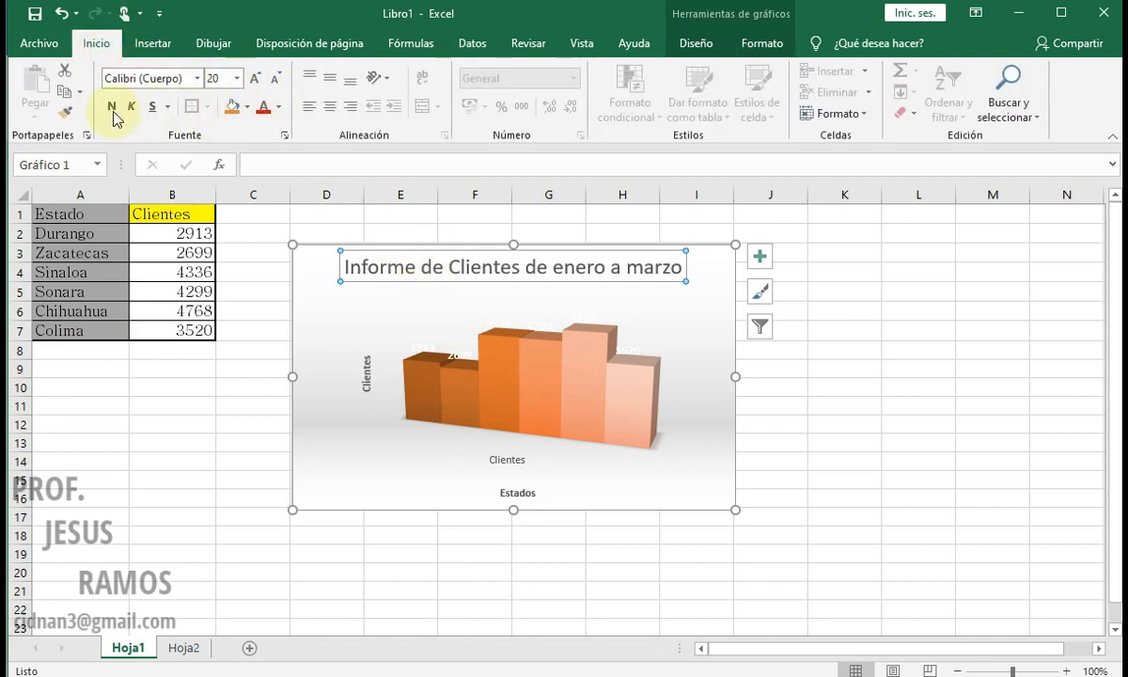
left_click(113, 107)
left_click(264, 106)
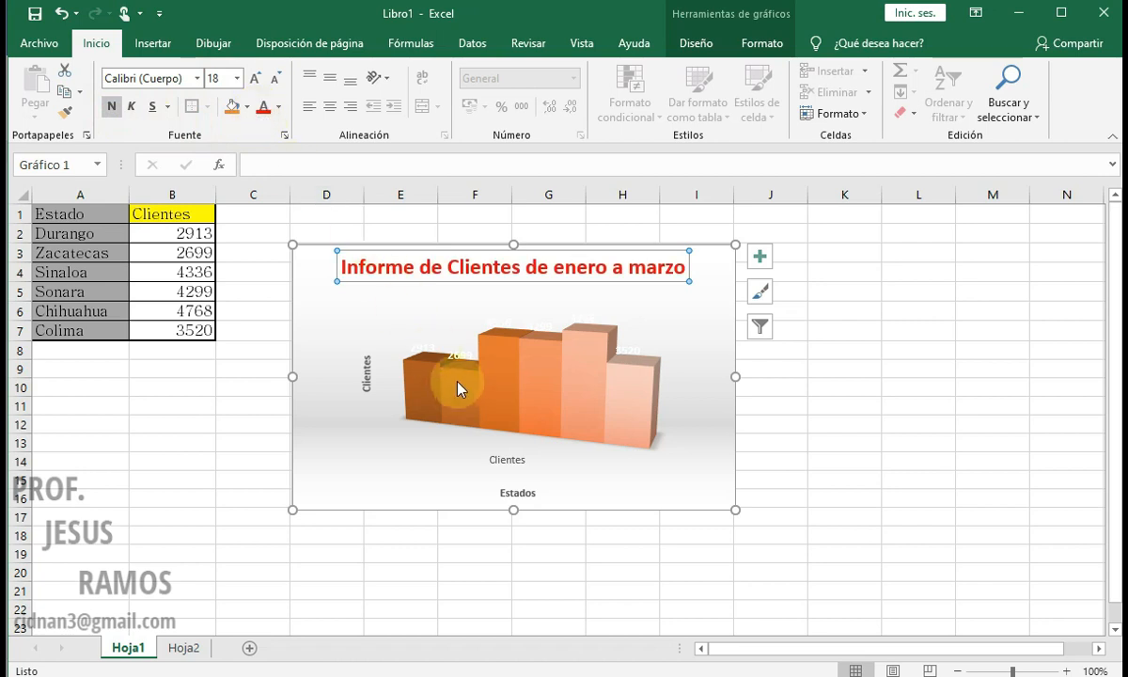
Step: Fill the Durango column of the chart with standard red
left_click(758, 47)
left_click(527, 376)
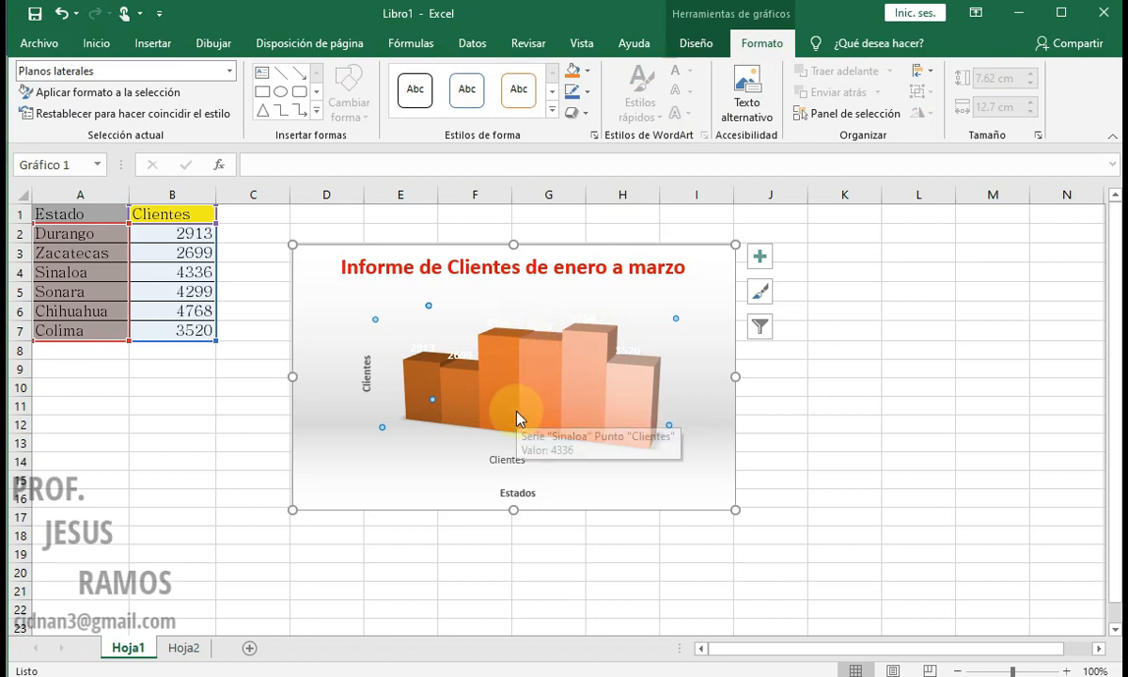
left_click(409, 376)
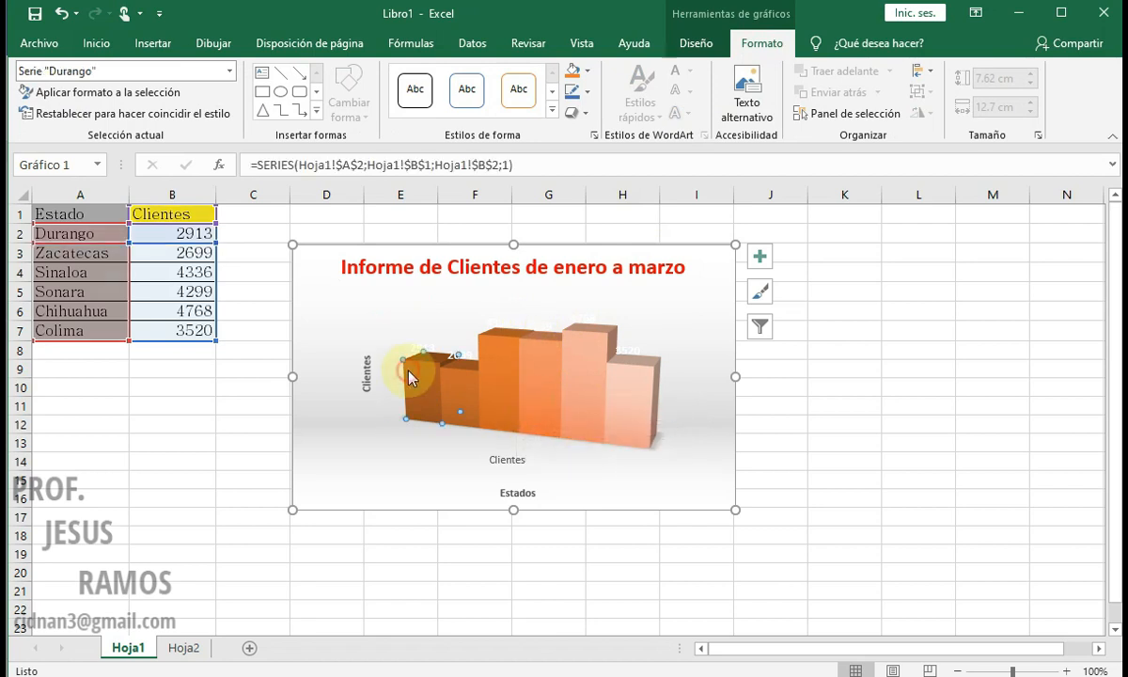
left_click(587, 73)
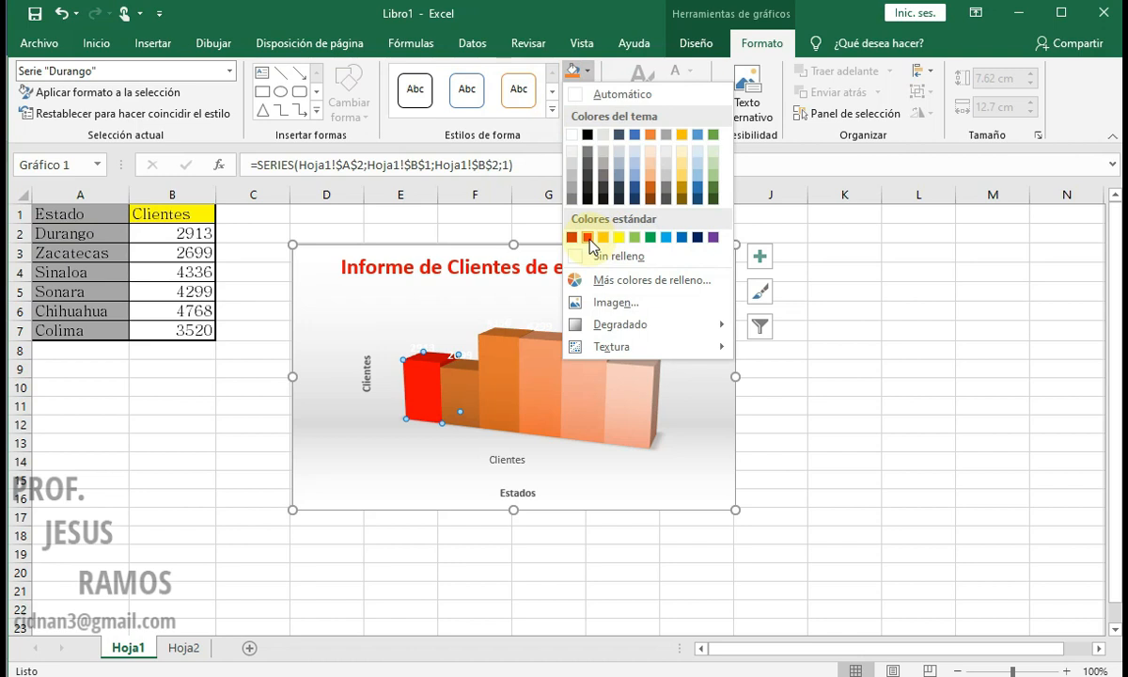
left_click(564, 223)
Step: Fill the Zacatecas column of the chart with standard yellow
left_click(462, 395)
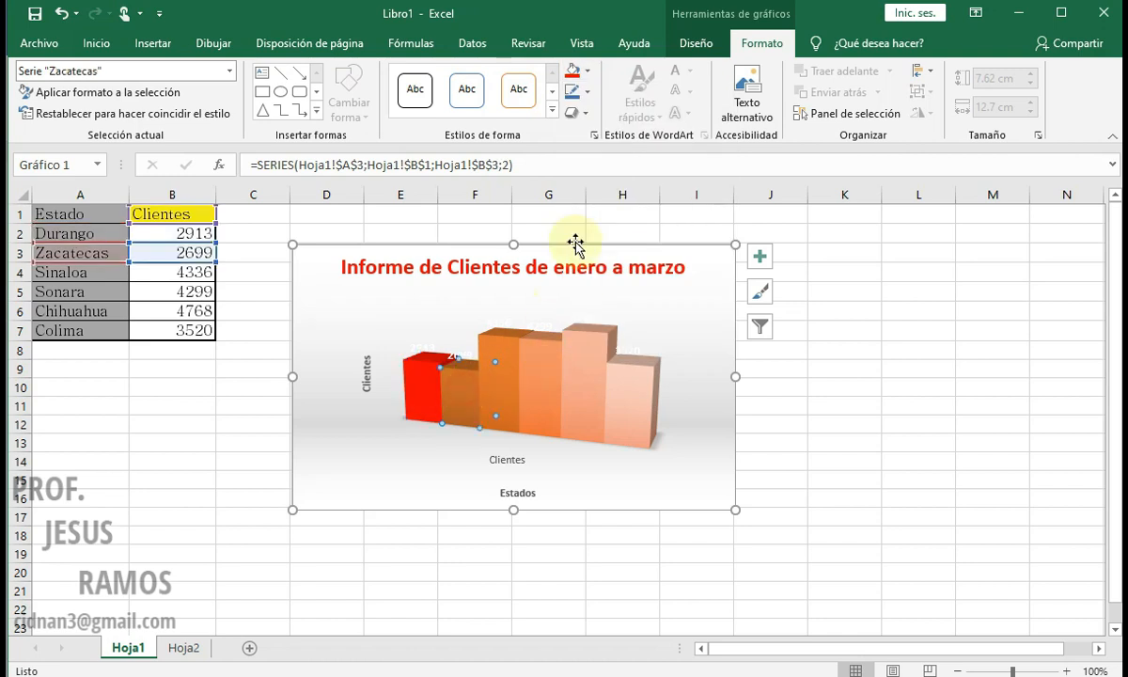
left_click(588, 72)
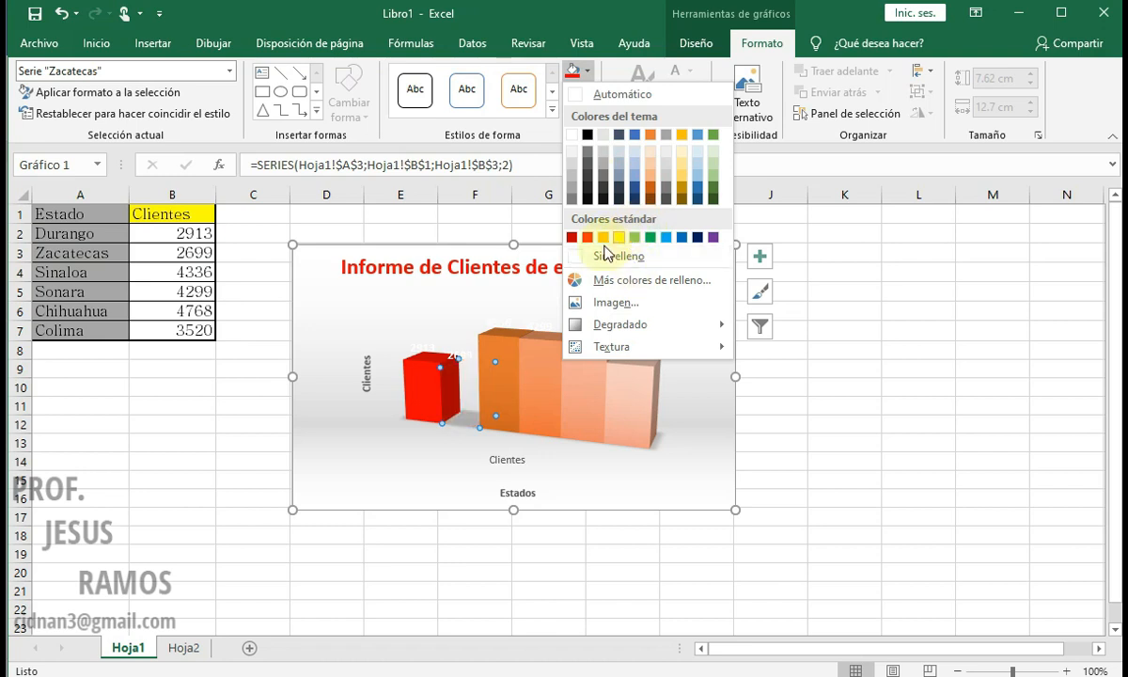
left_click(508, 351)
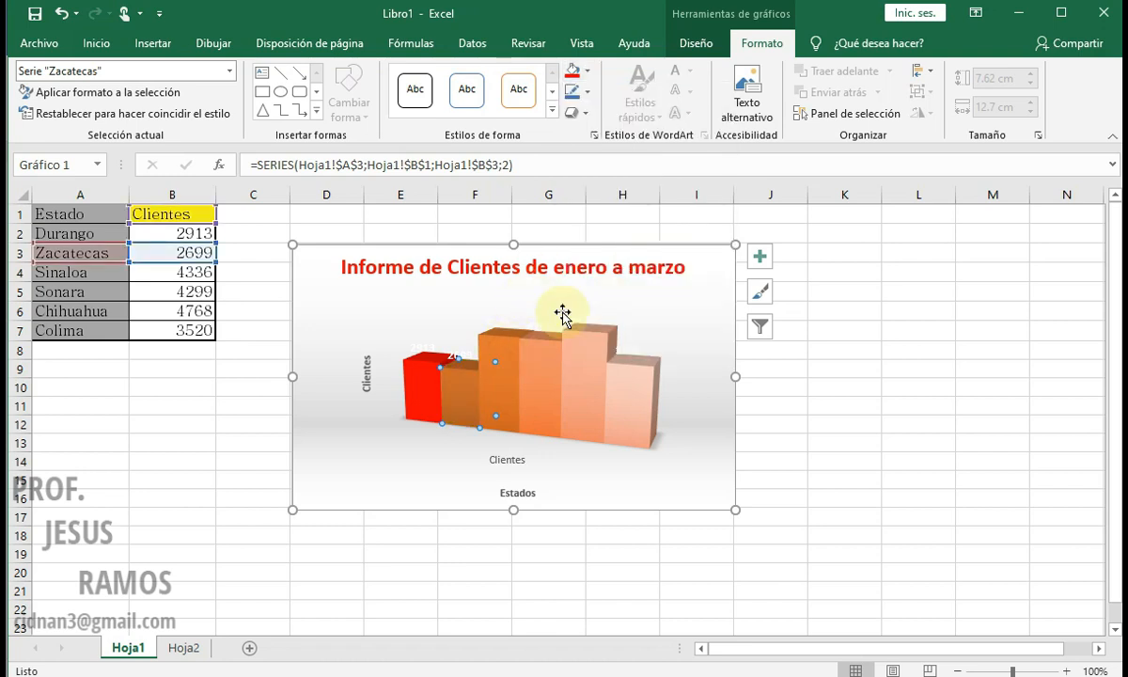
left_click(588, 71)
left_click(620, 238)
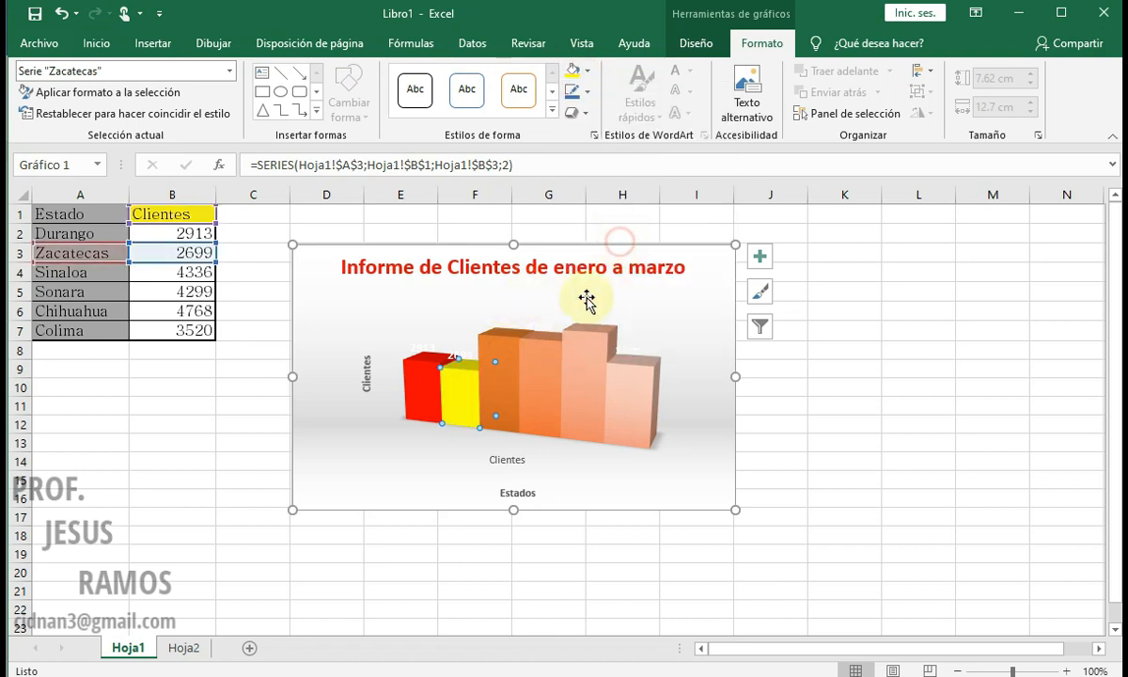
Step: Fill the whole chart area with yellow and open the gradient variations for its fill
left_click(503, 357)
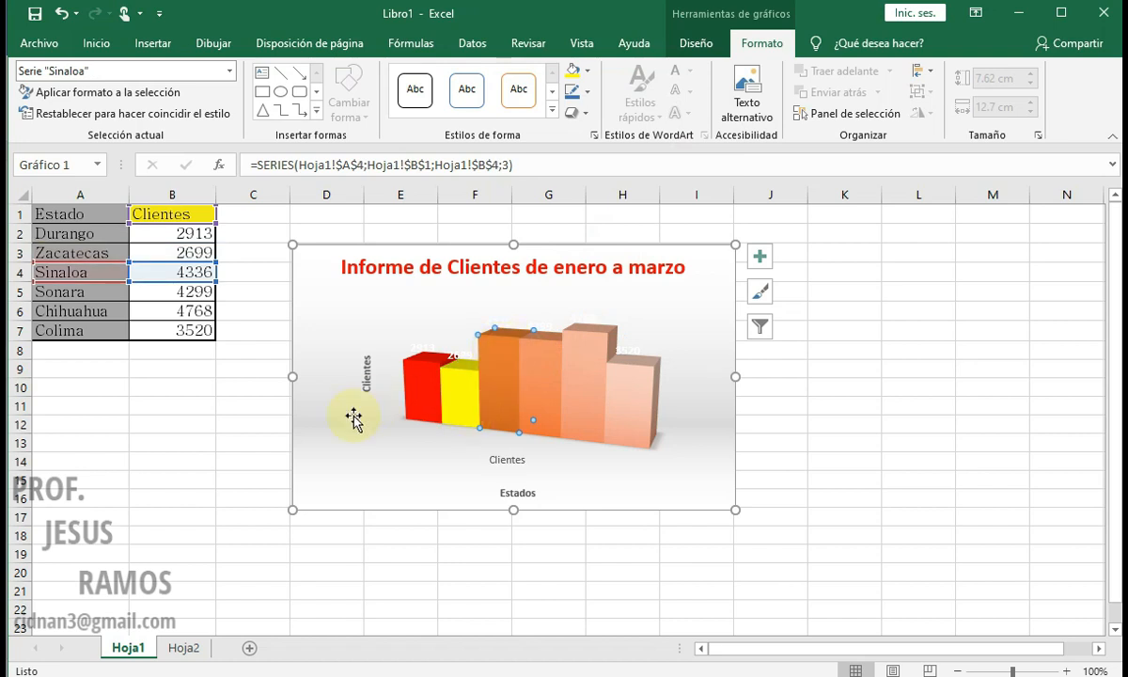
left_click(715, 250)
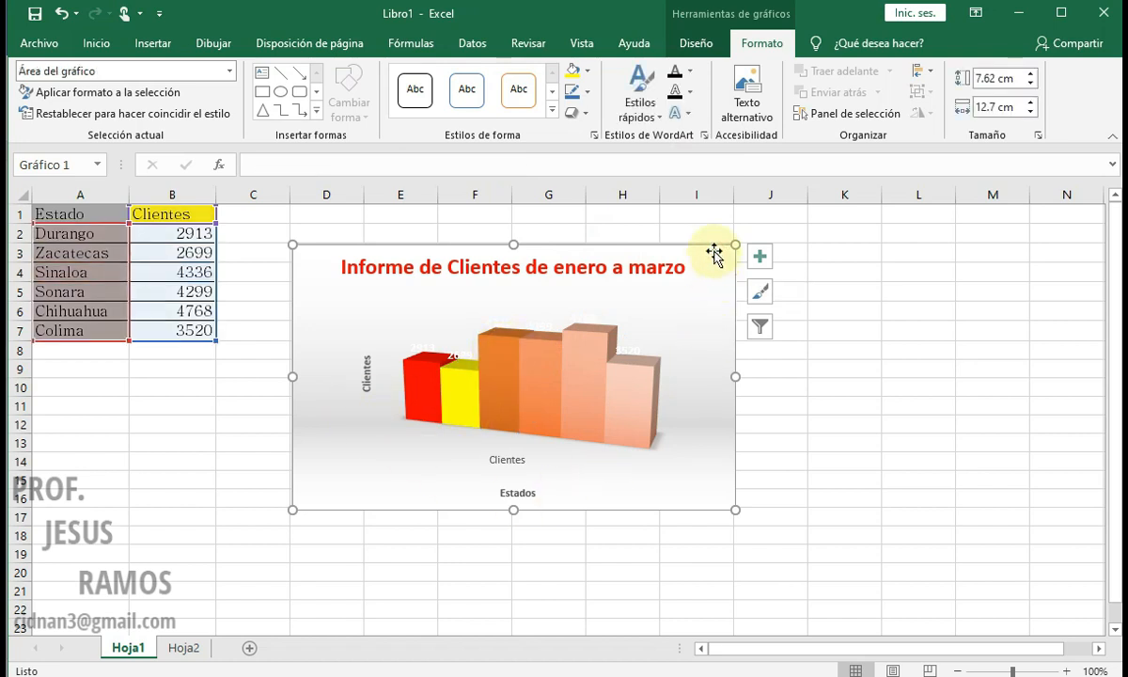
left_click(580, 71)
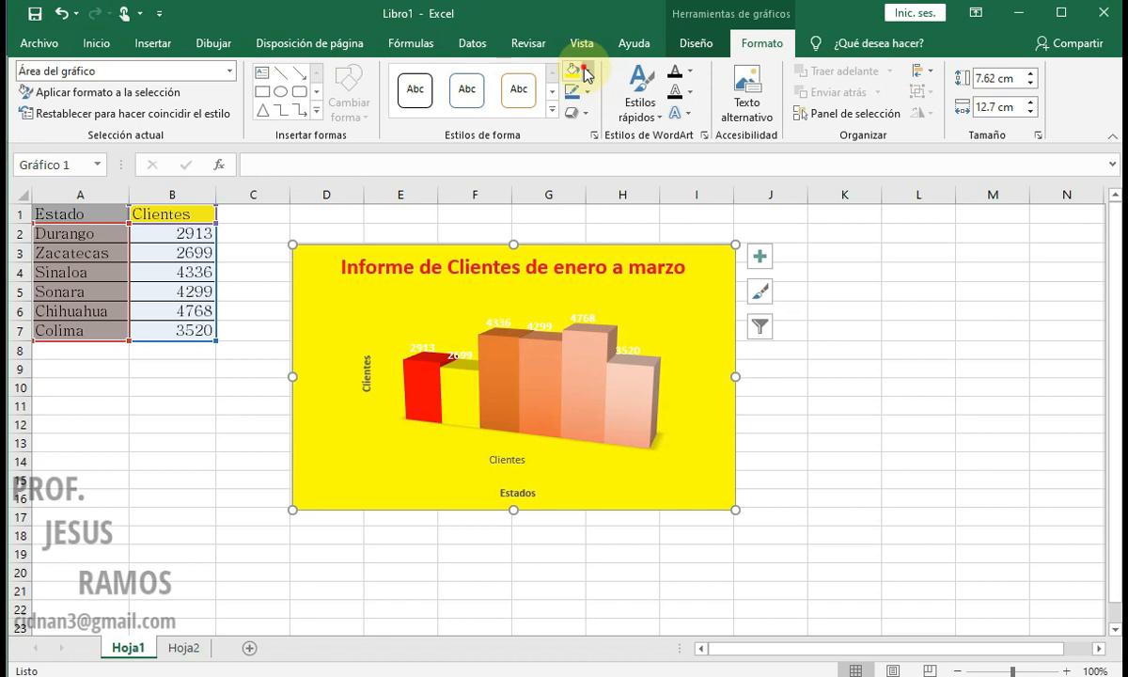
left_click(585, 72)
mouse_move(658, 326)
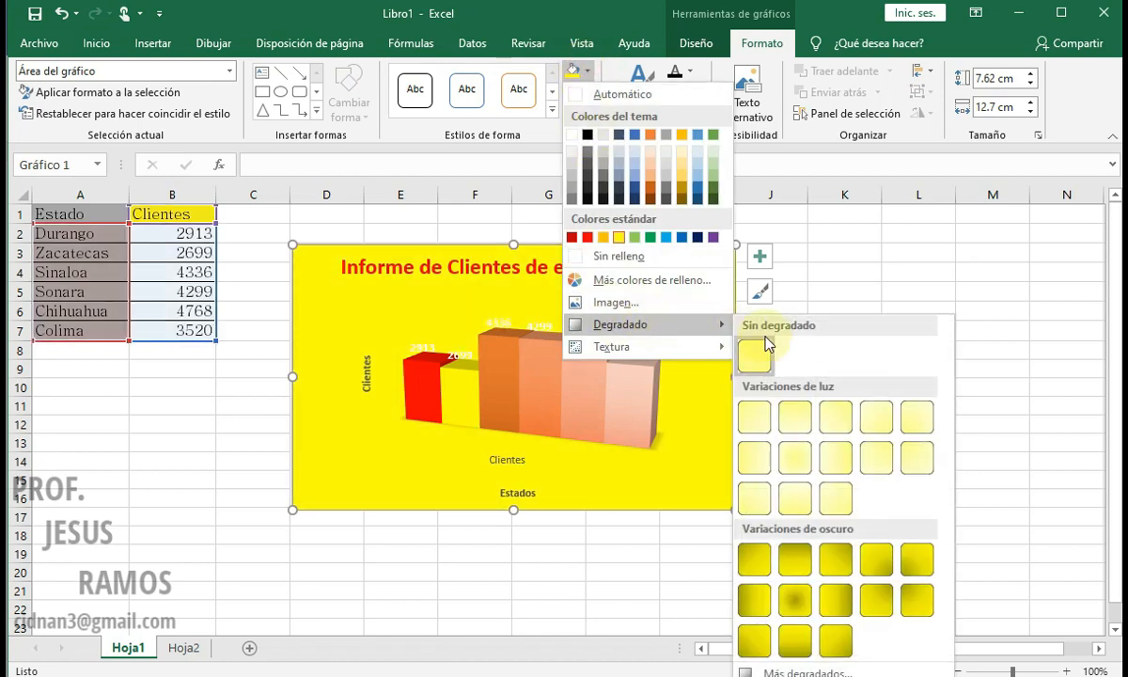